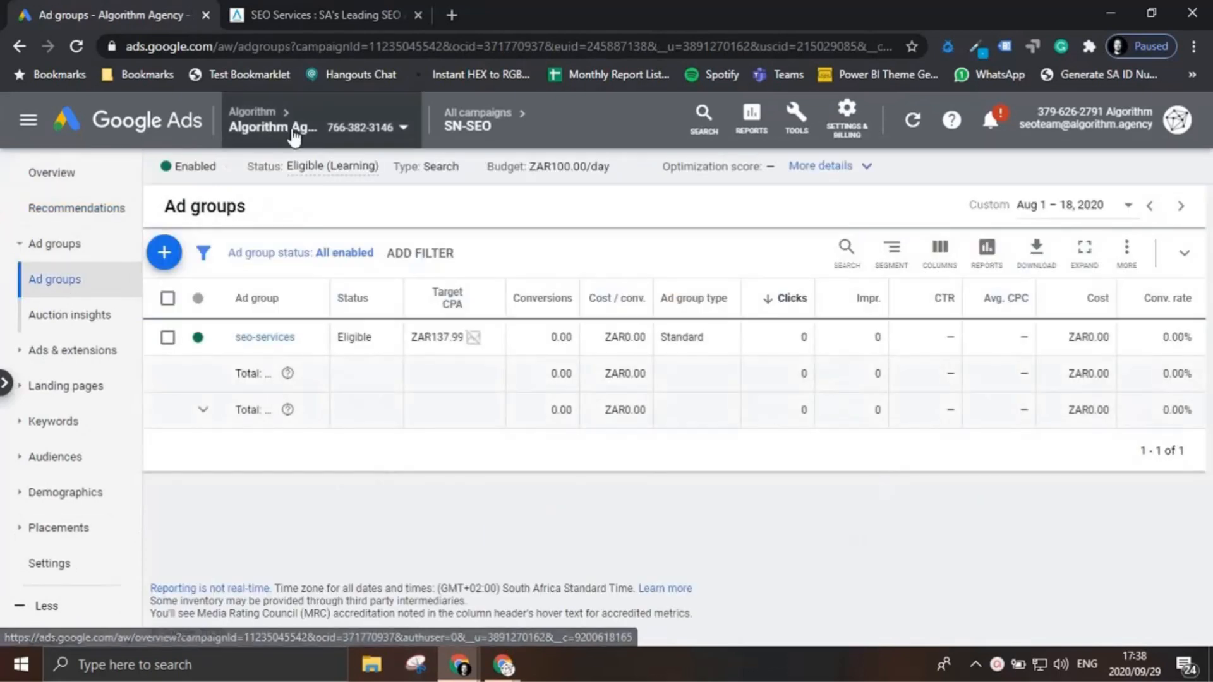
Step: Start a new campaign from the All campaigns view with the Leads goal and the Display campaign type
click(467, 116)
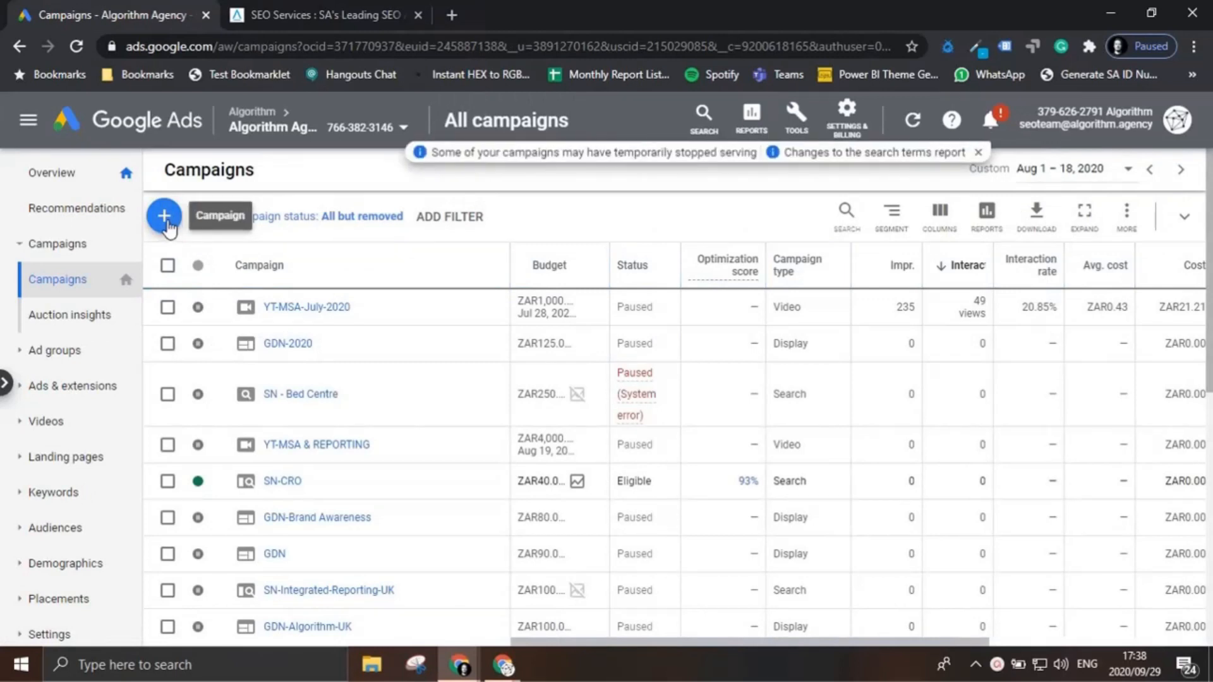
click(168, 229)
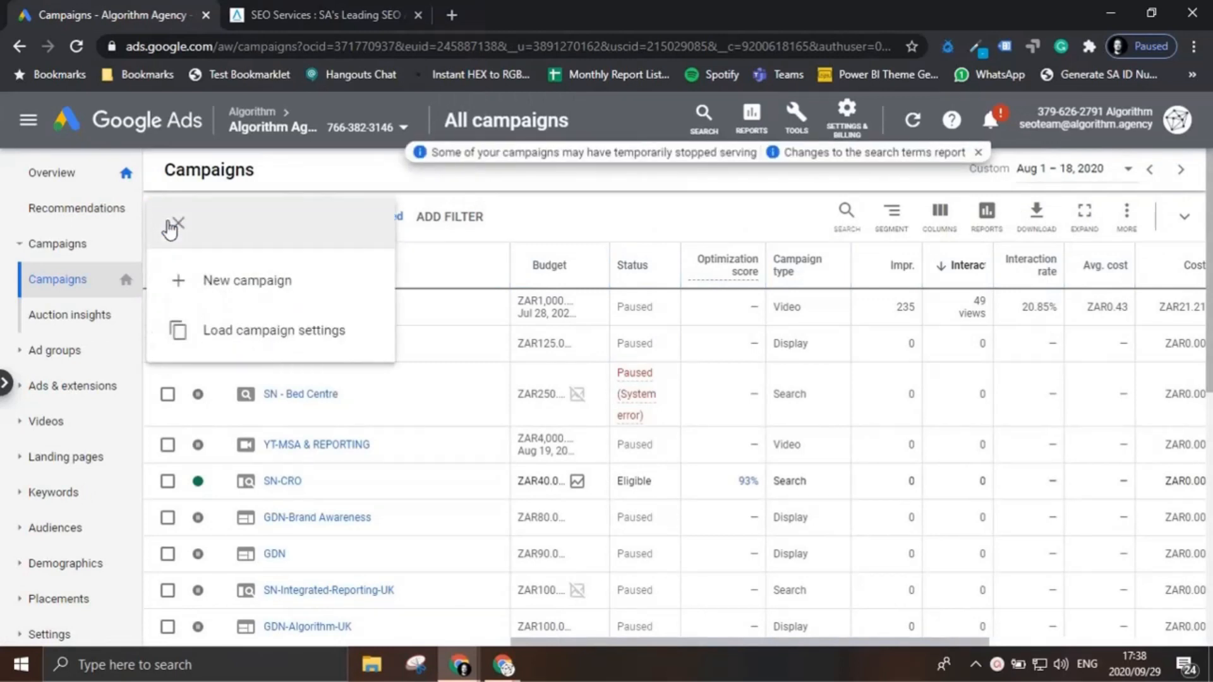
click(220, 291)
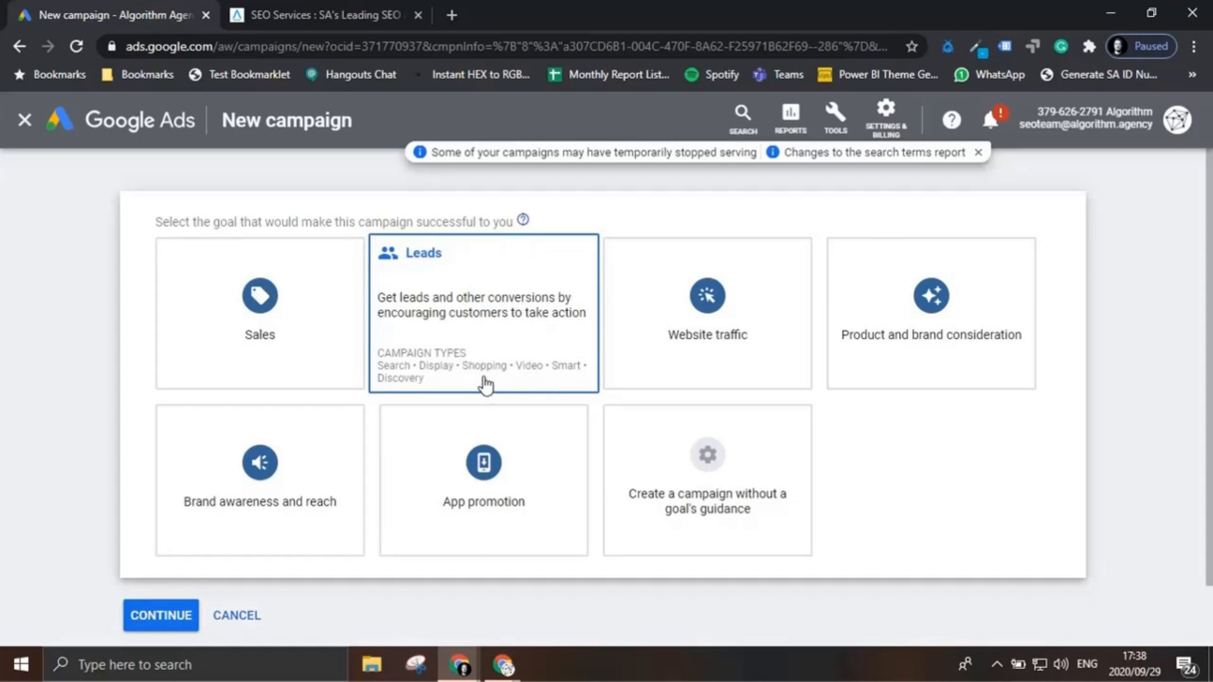
click(490, 347)
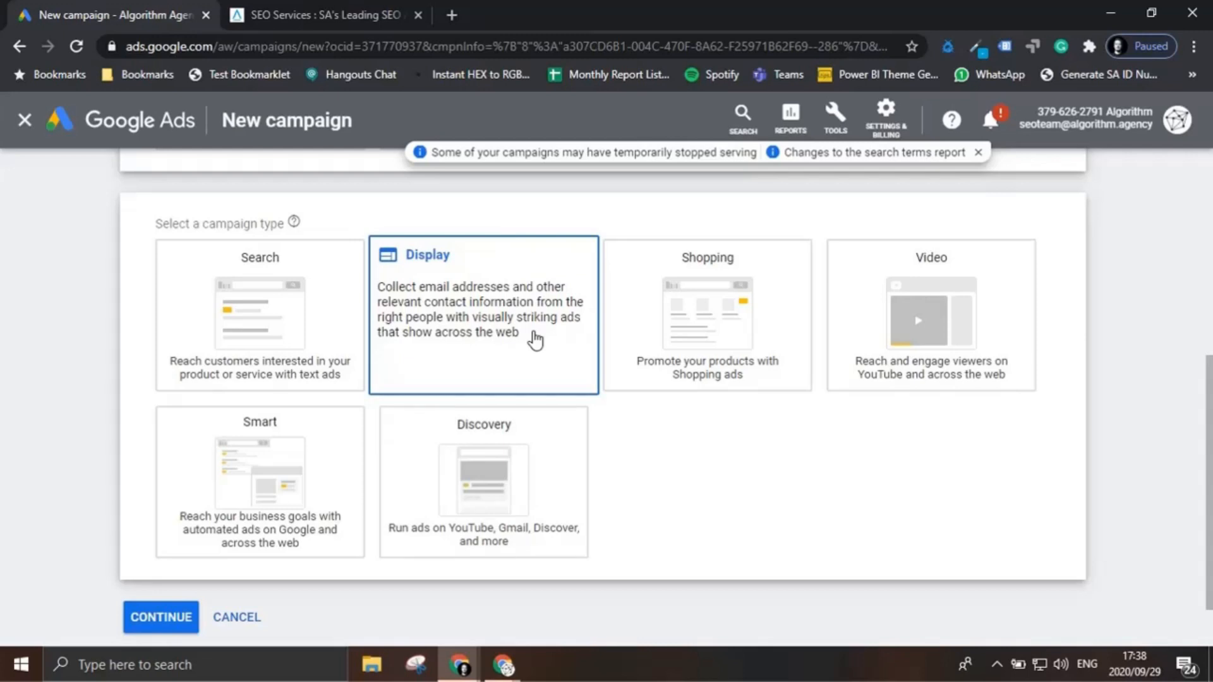
click(535, 340)
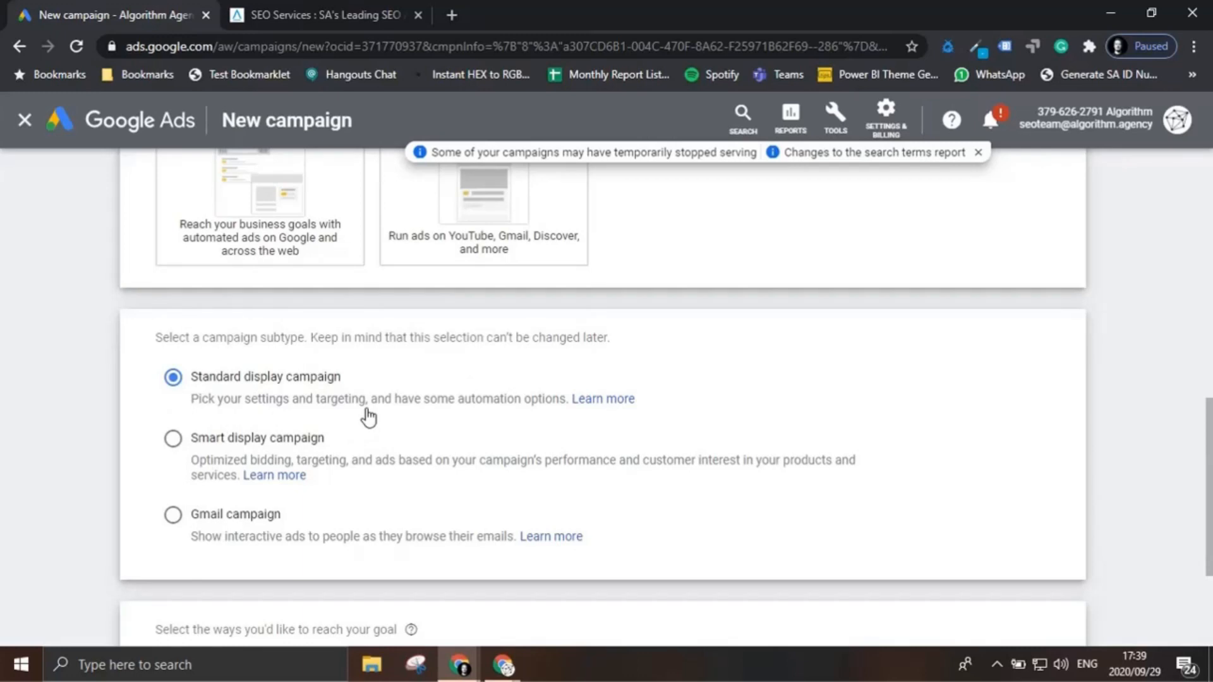
scroll(363, 414, down, 3)
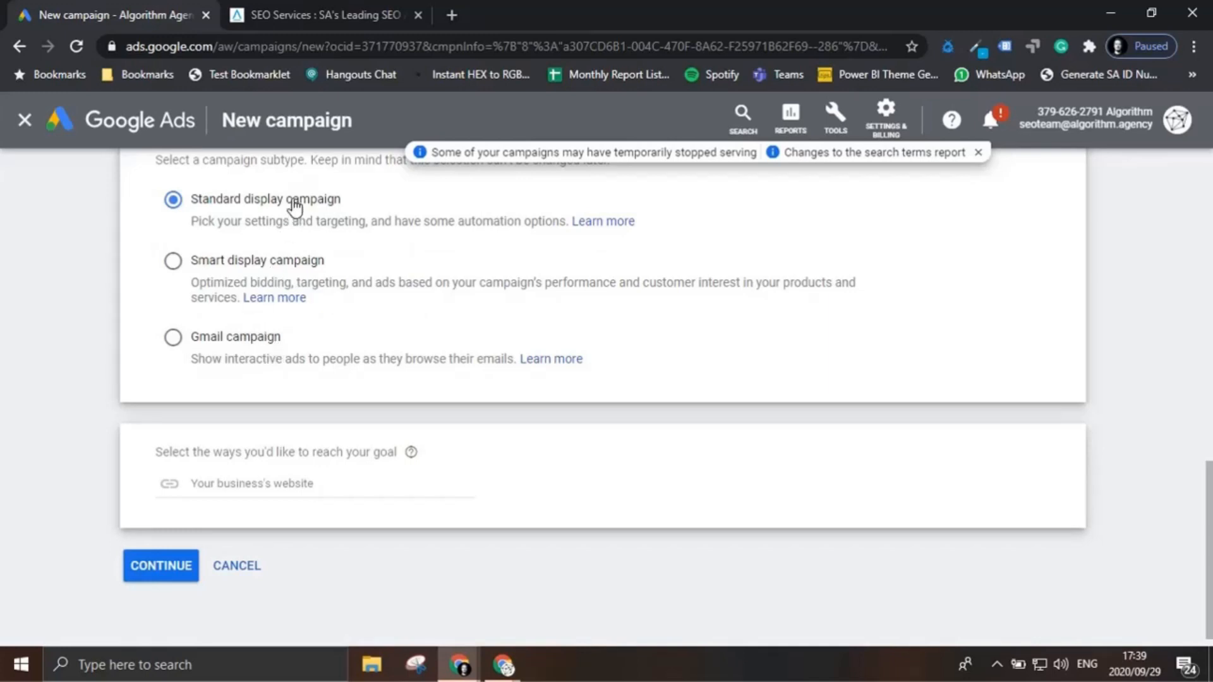
click(347, 10)
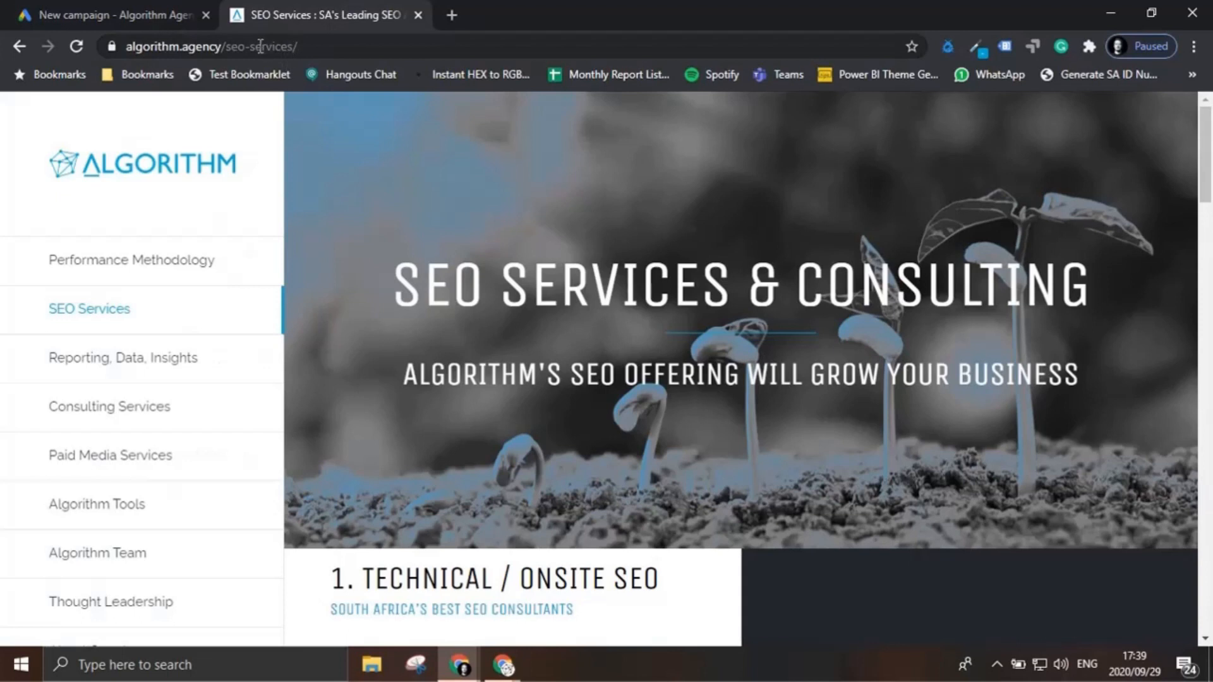
click(208, 47)
drag(208, 48, 79, 49)
key(ctrl+c)
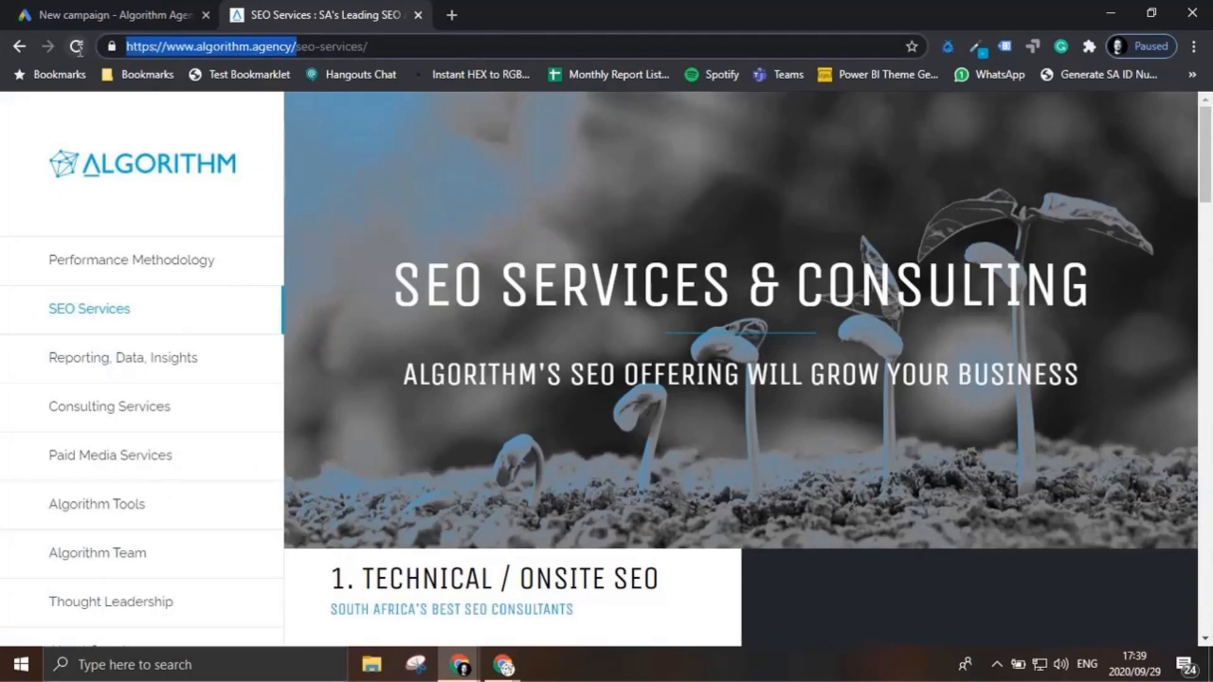
click(126, 11)
click(315, 482)
key(ctrl+v)
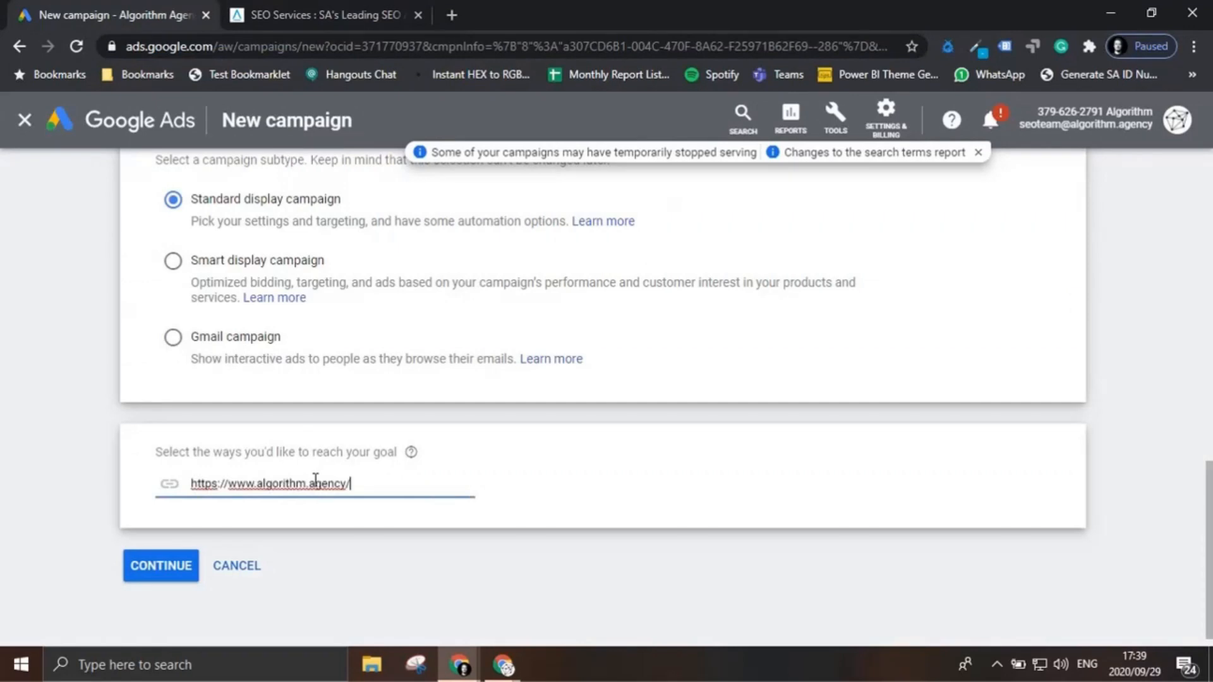
click(184, 571)
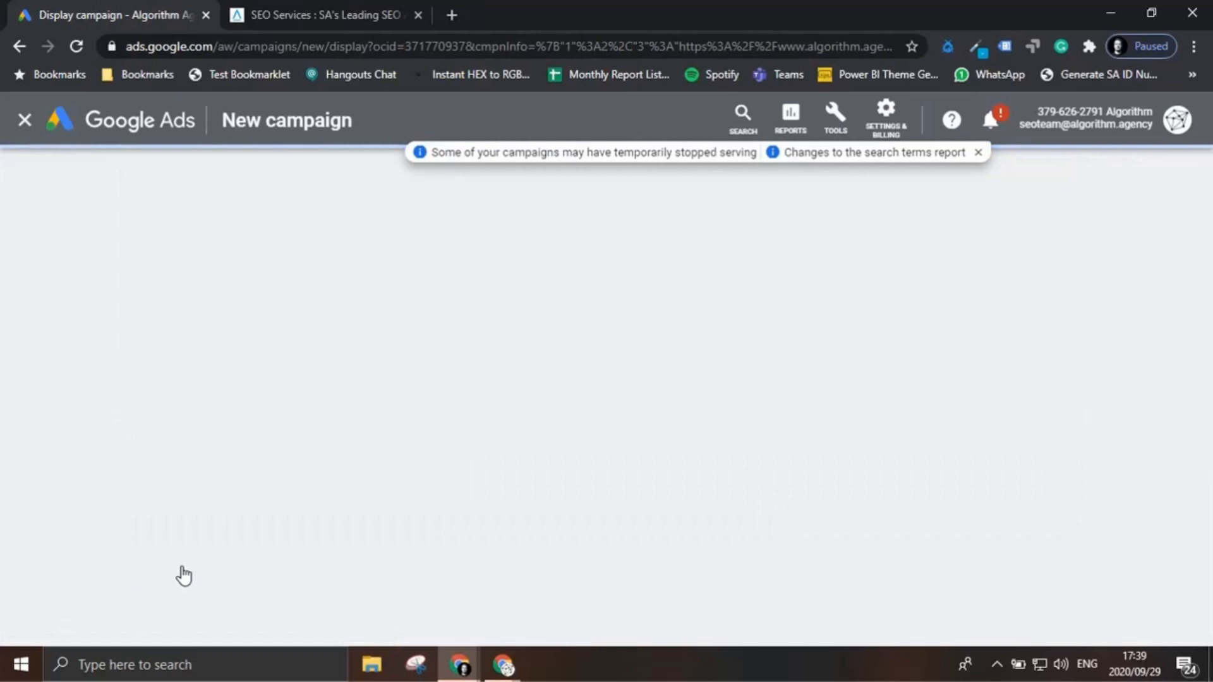
Step: Dismiss the notification banner and name the campaign GDN-Digital-Services
click(978, 153)
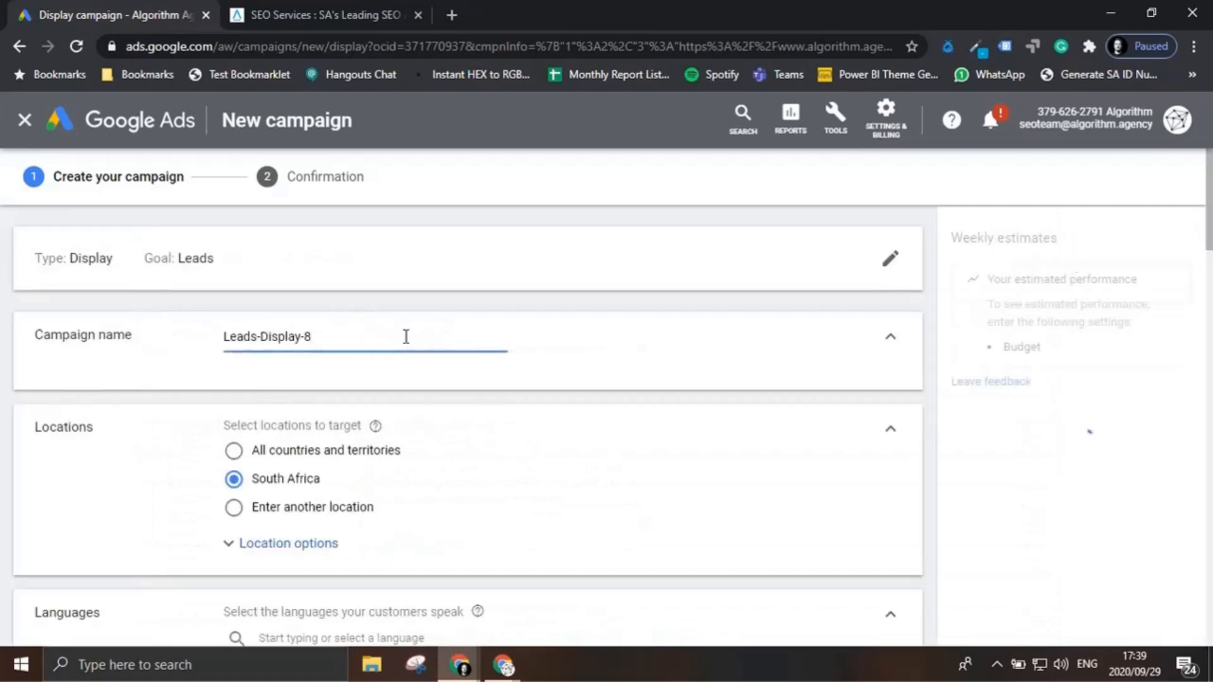
triple_click(328, 336)
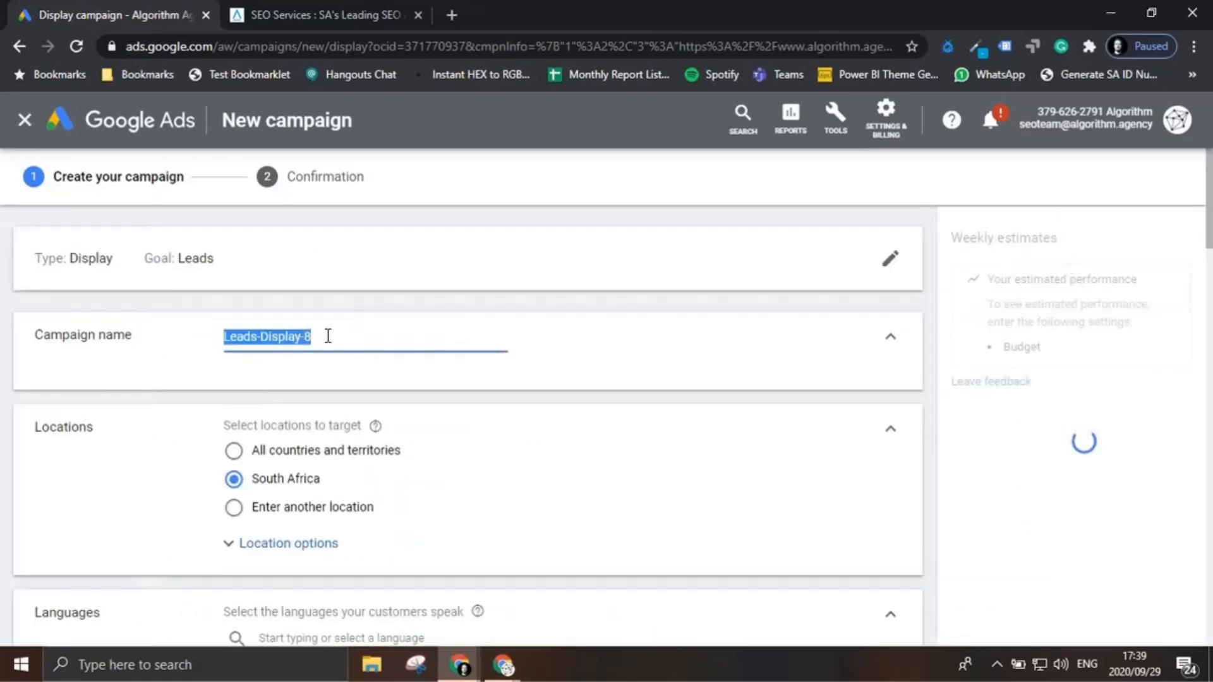
text(GDN)
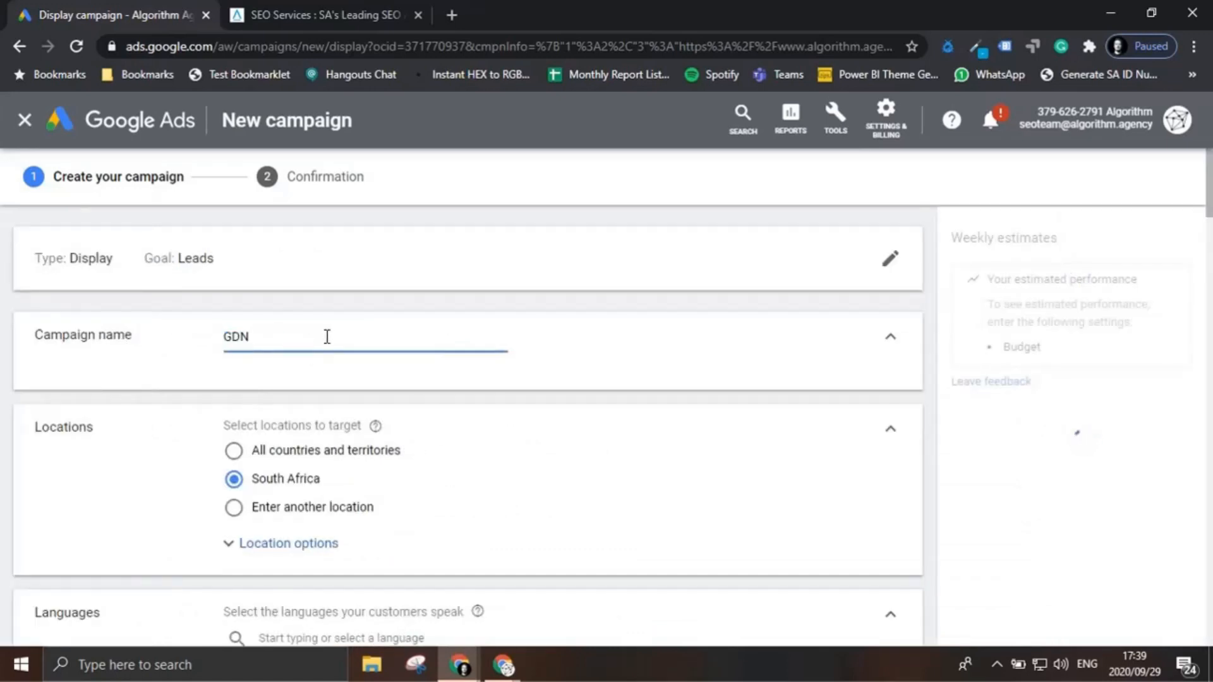
text(-)
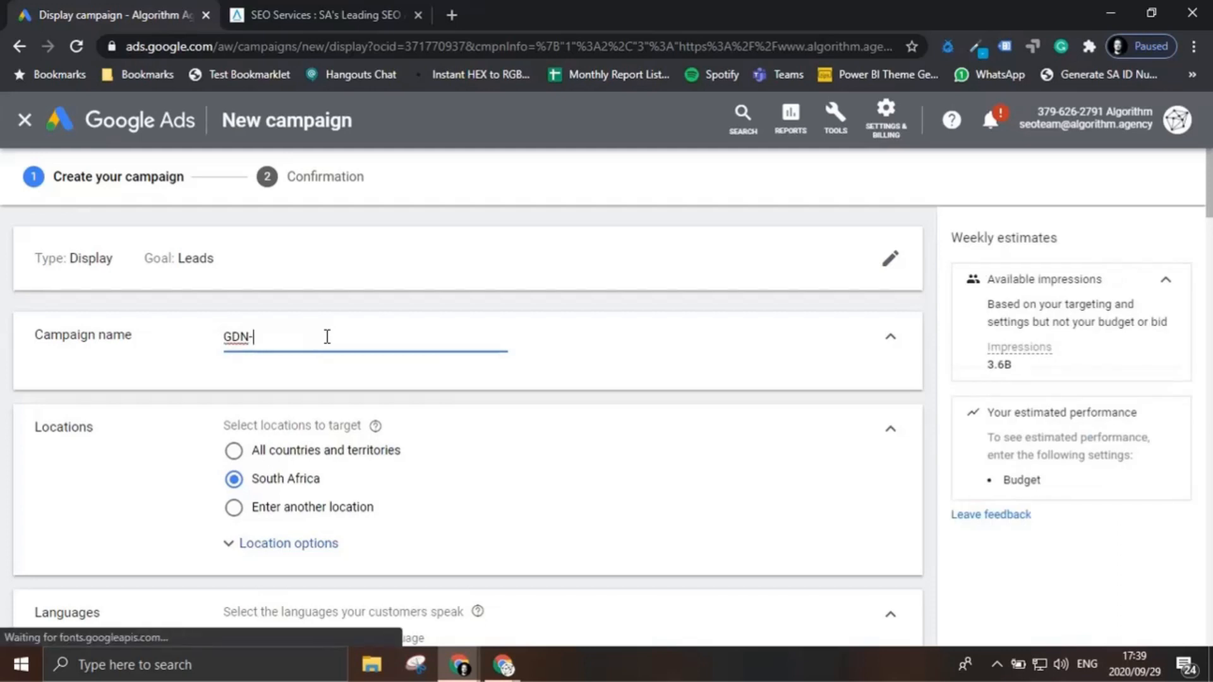
text(Doig)
key(BackSpace)
key(Num_Lock)
key(BackSpace)
key(BackSpace)
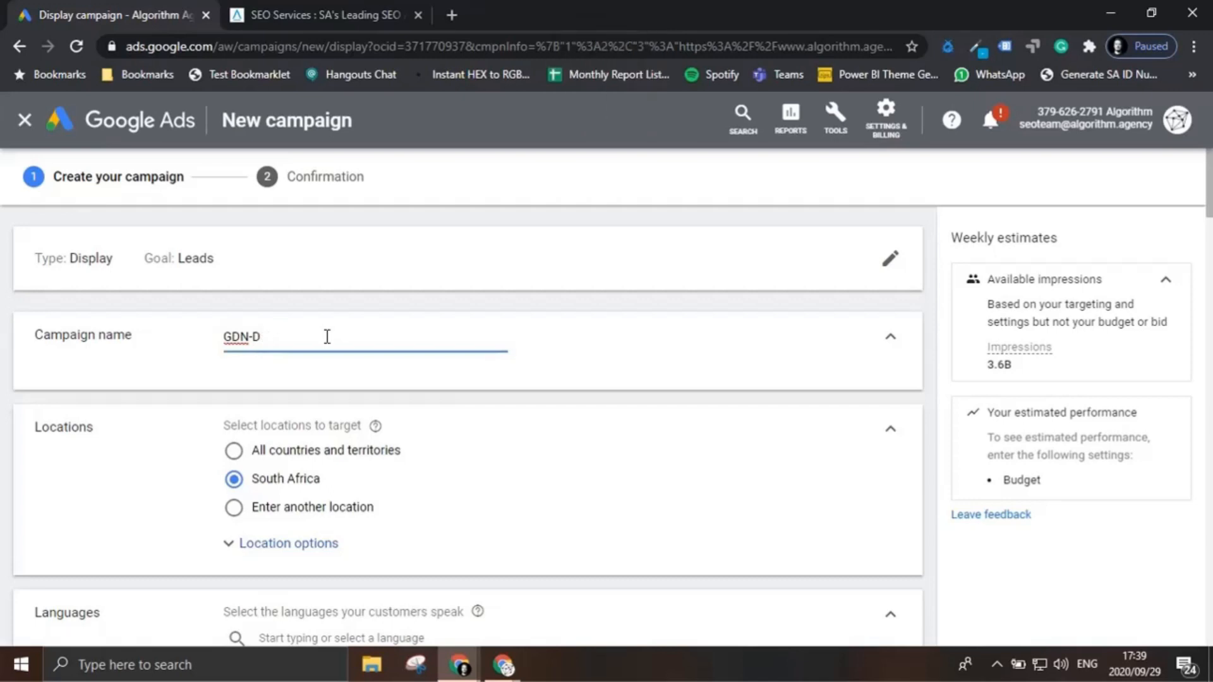
text(igit)
key(Caps_Lock)
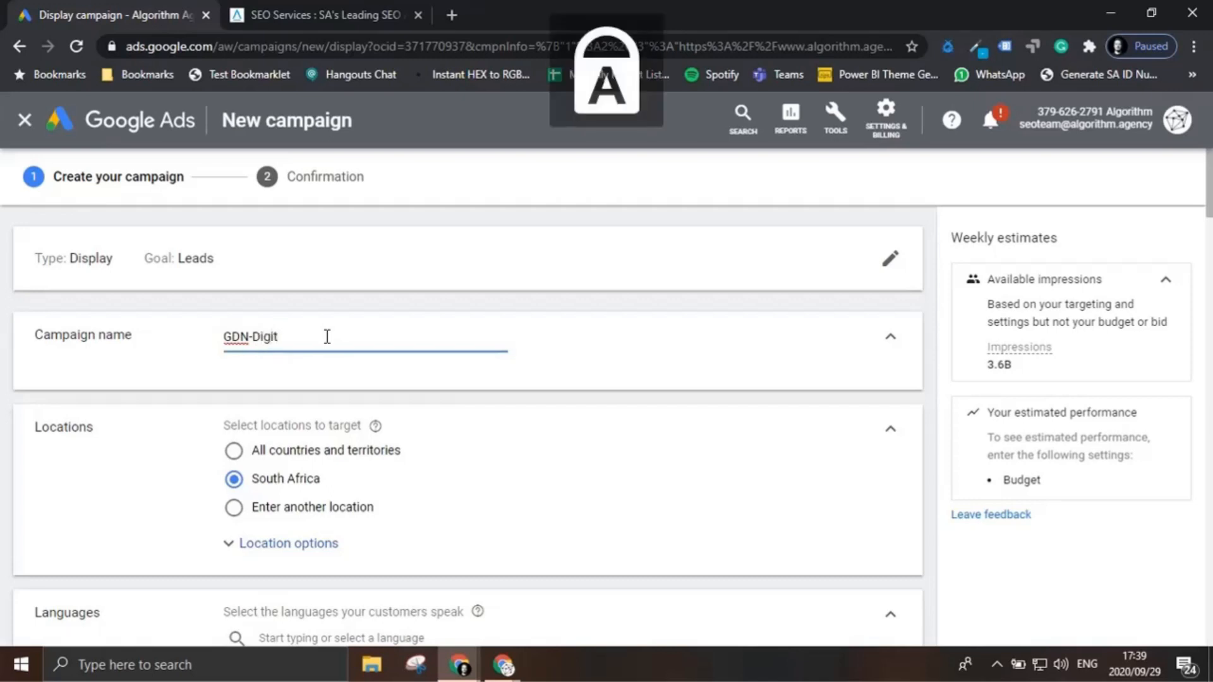
text(A)
key(BackSpace)
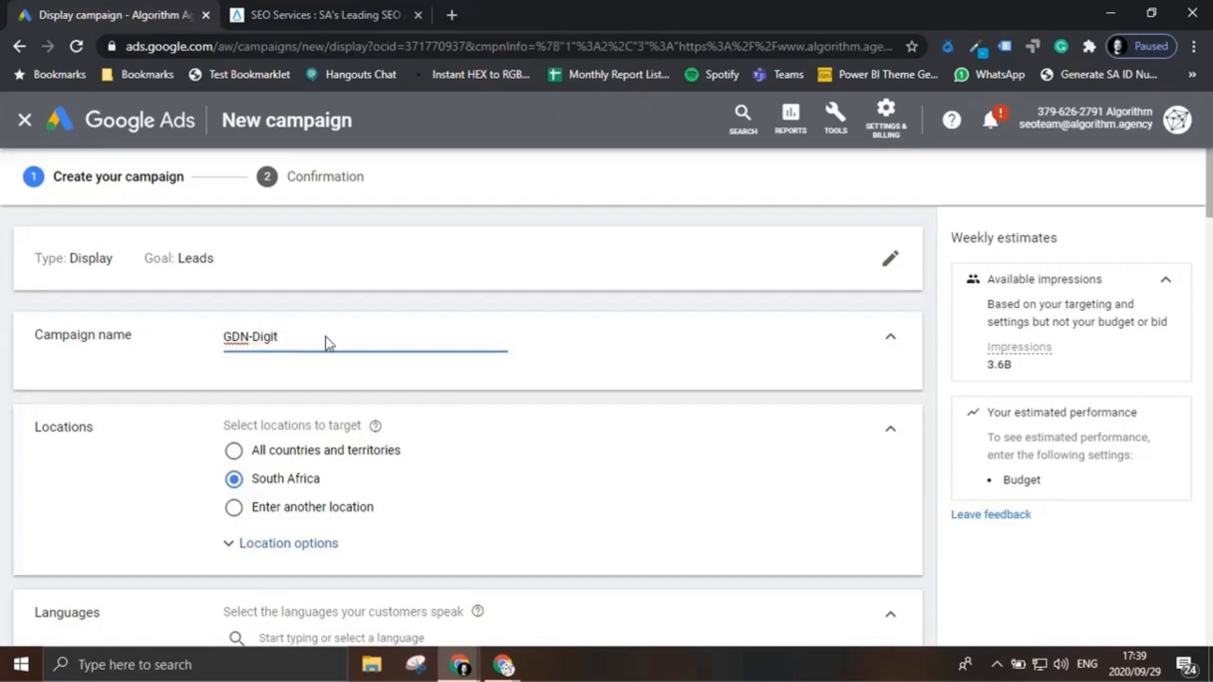
key(Caps_Lock)
text(al-Services)
Step: Target the city of Johannesburg, Gauteng, South Africa as the campaign's location
scroll(334, 499, down, 3)
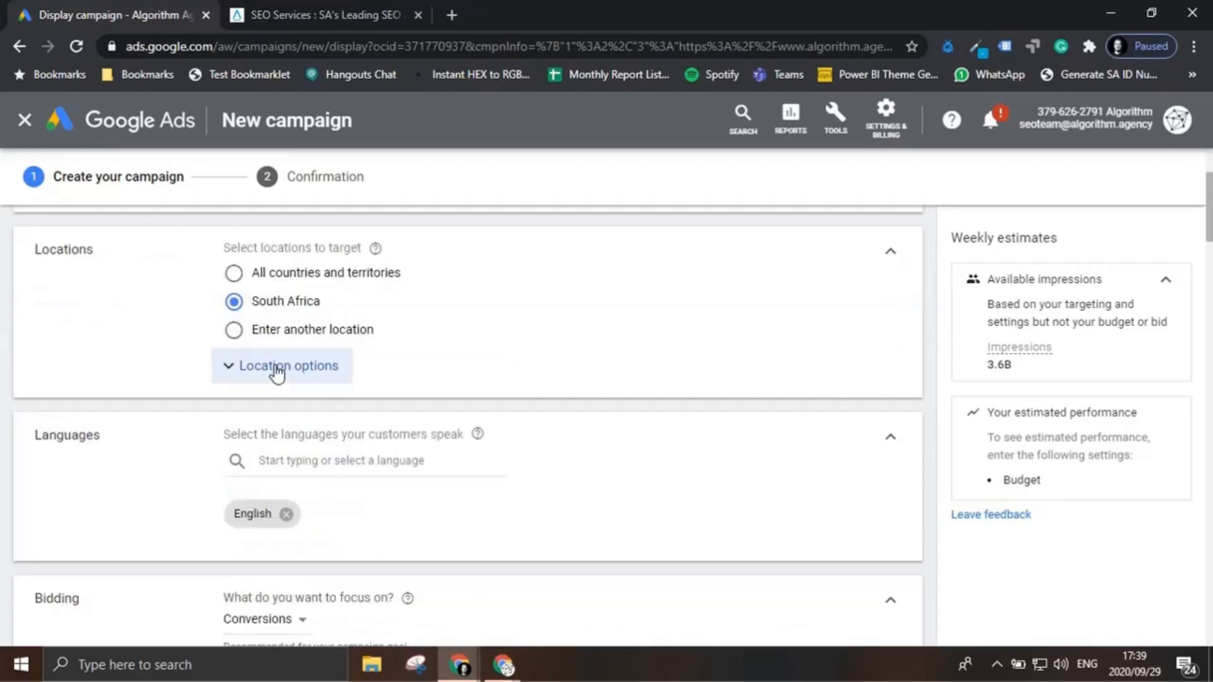
click(302, 341)
click(328, 371)
text(joh)
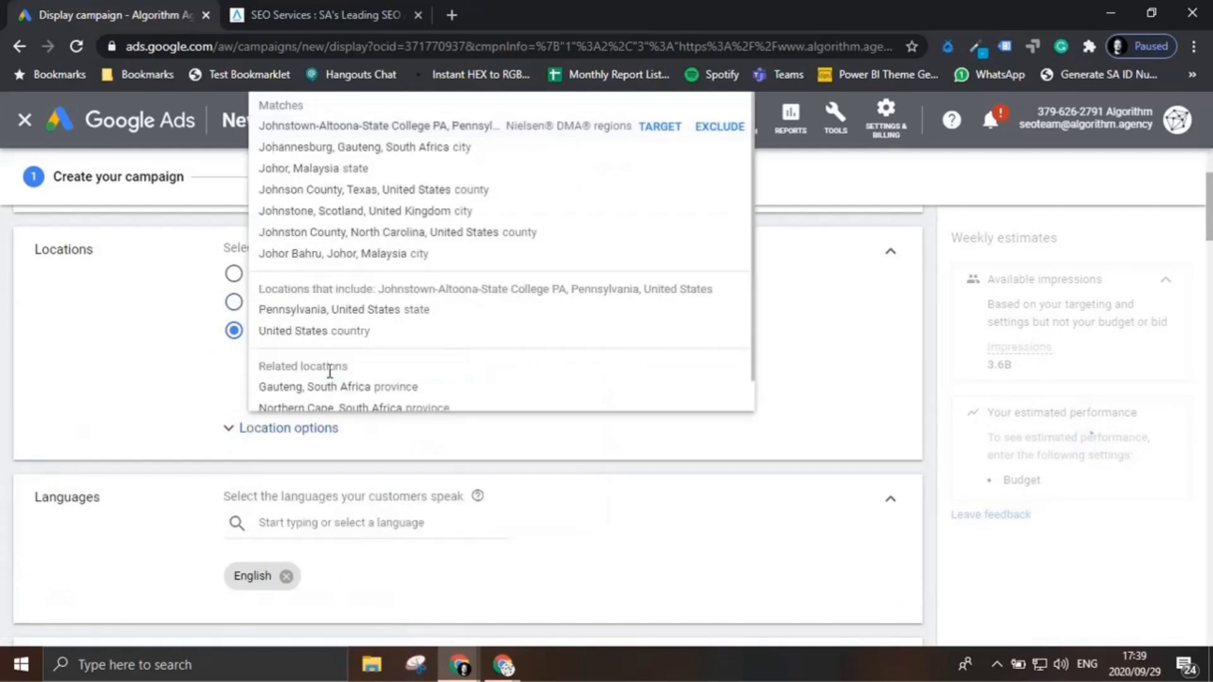
key(BackSpace)
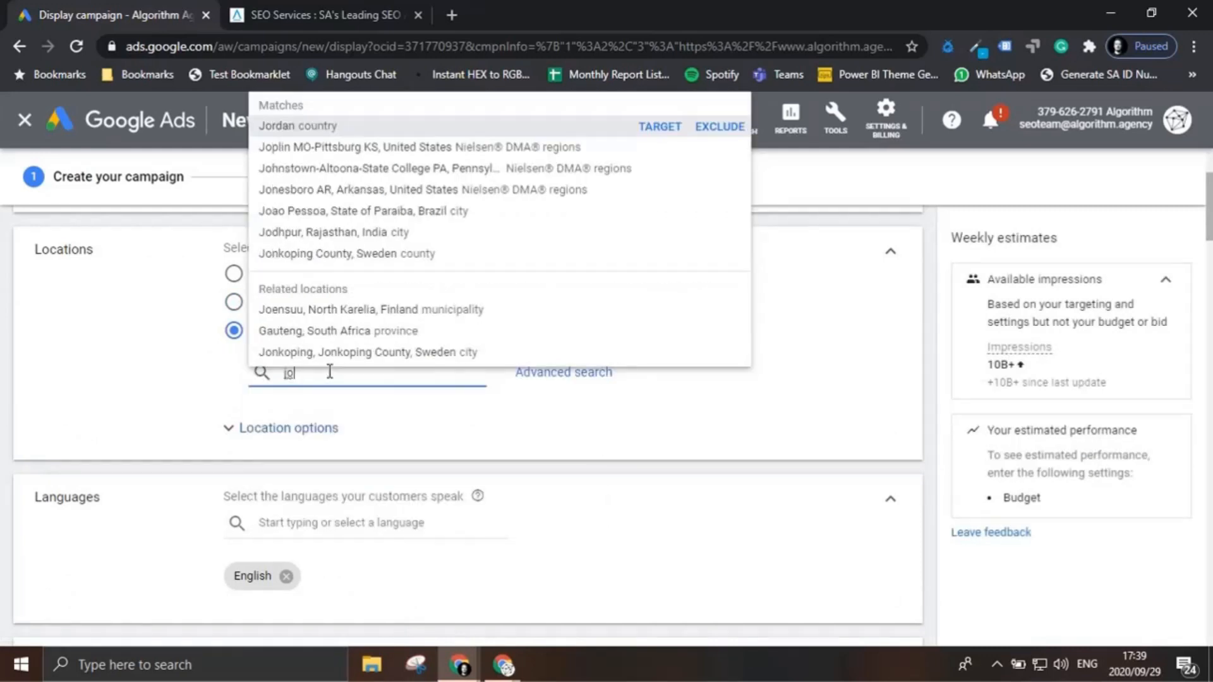
text(han)
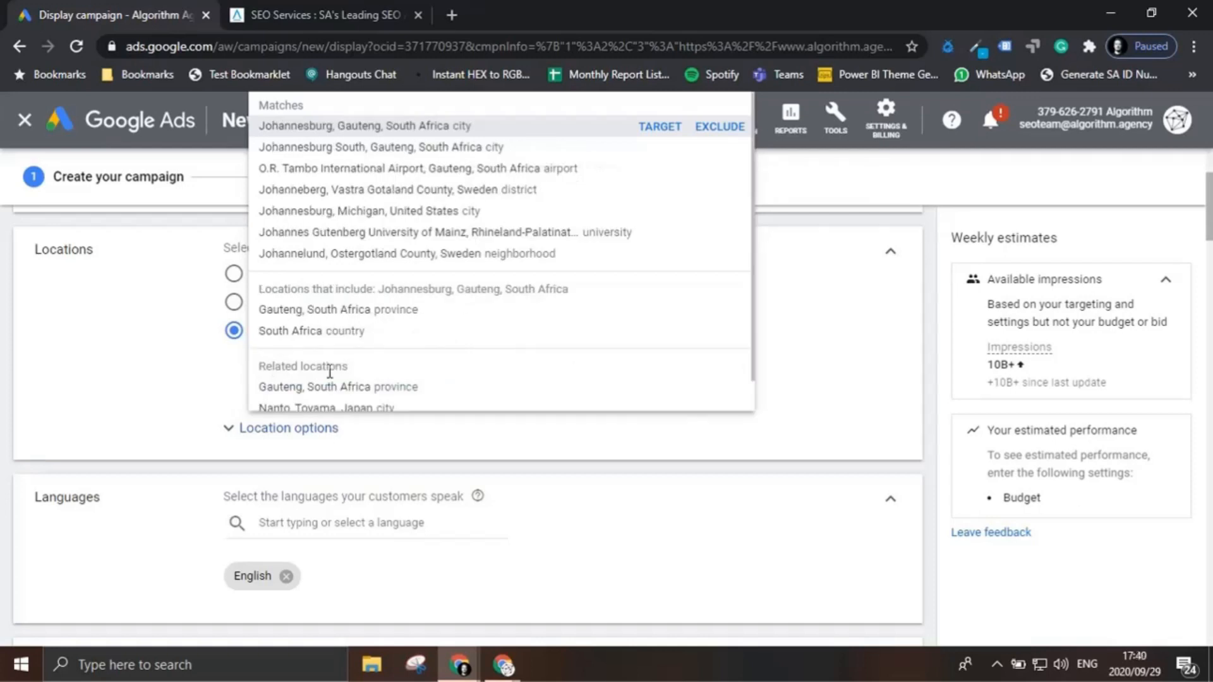
click(658, 134)
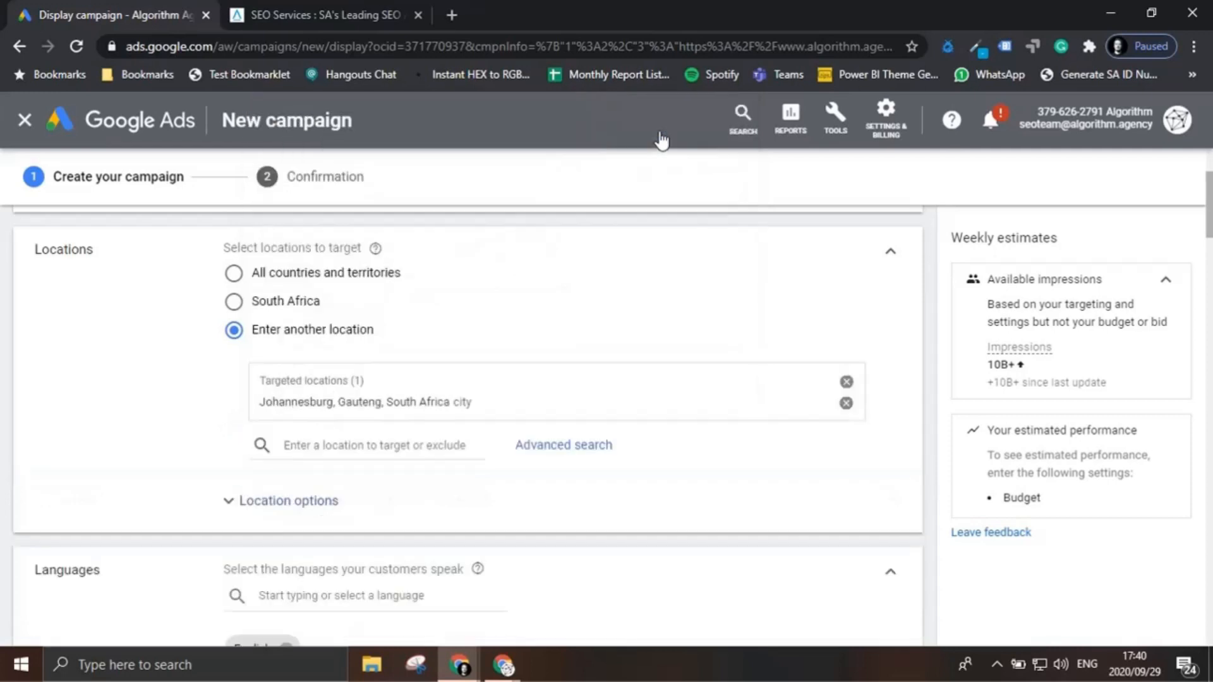
Step: Keep the language and bidding settings and set the average daily budget to ZAR 2000
scroll(528, 411, down, 4)
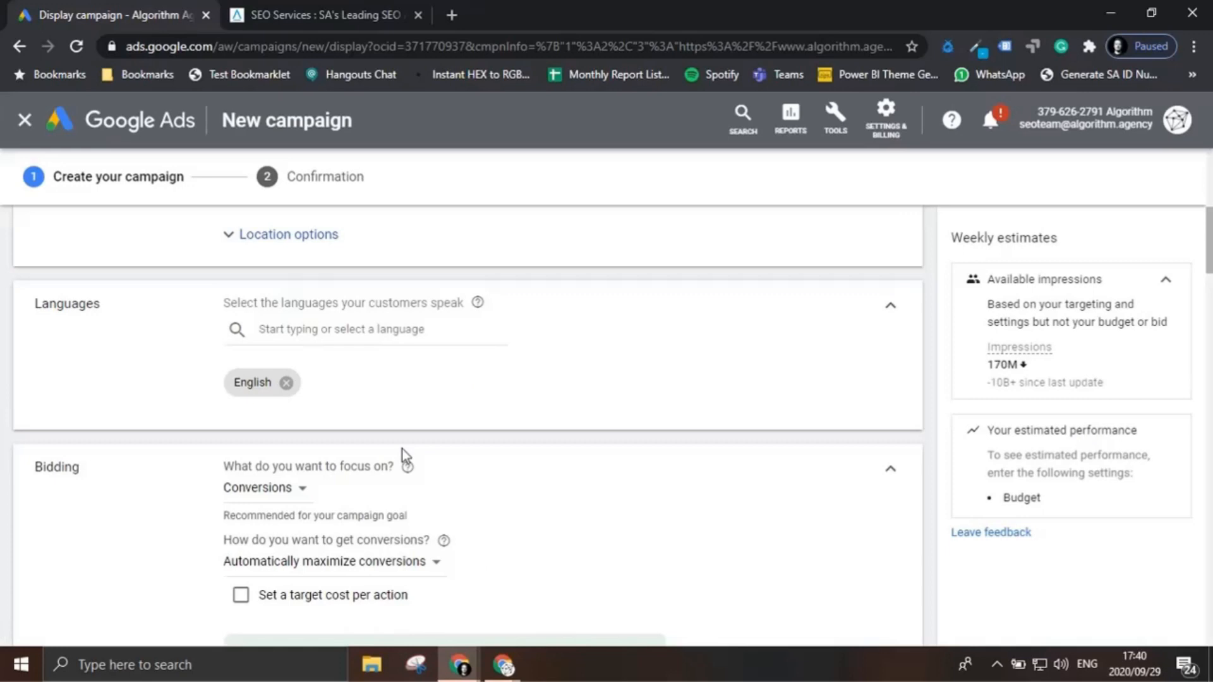
scroll(403, 452, down, 2)
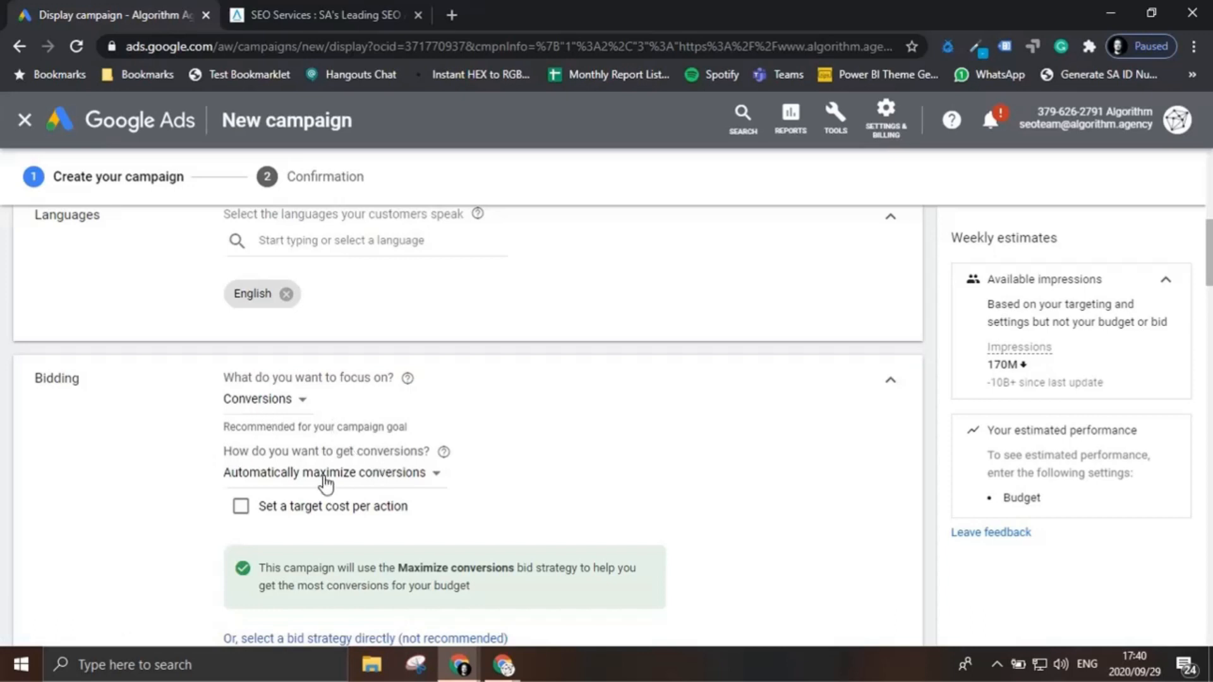
scroll(326, 484, down, 1)
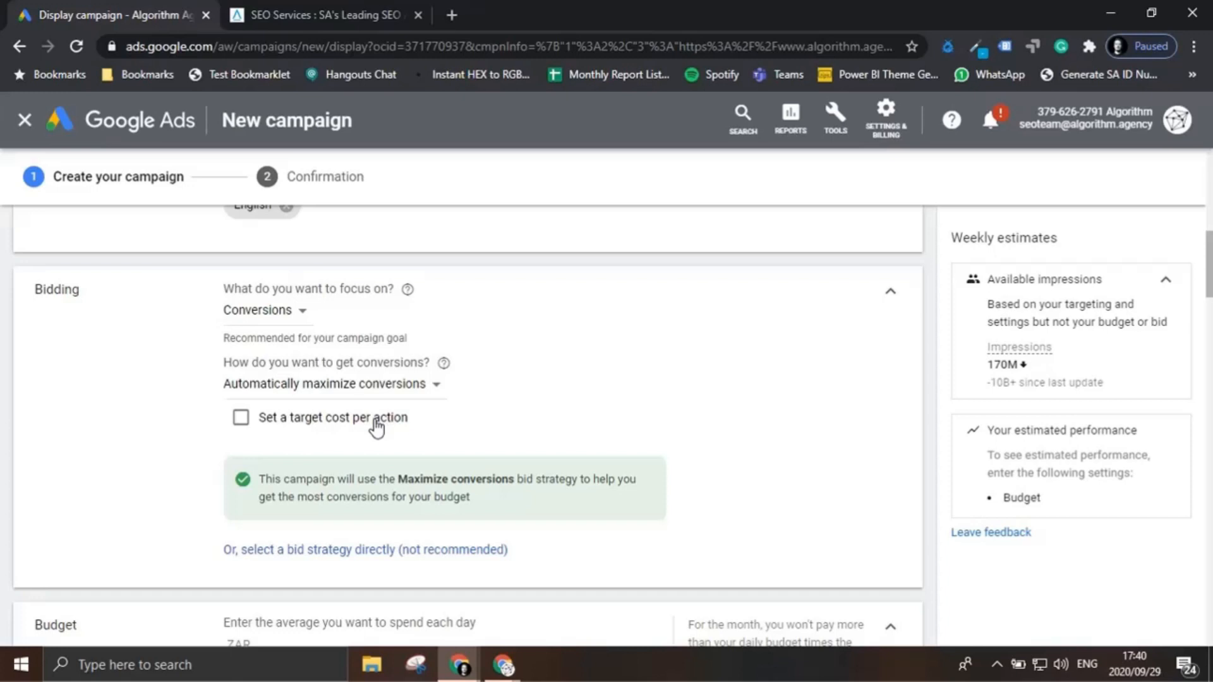
scroll(376, 428, down, 2)
scroll(376, 428, down, 2)
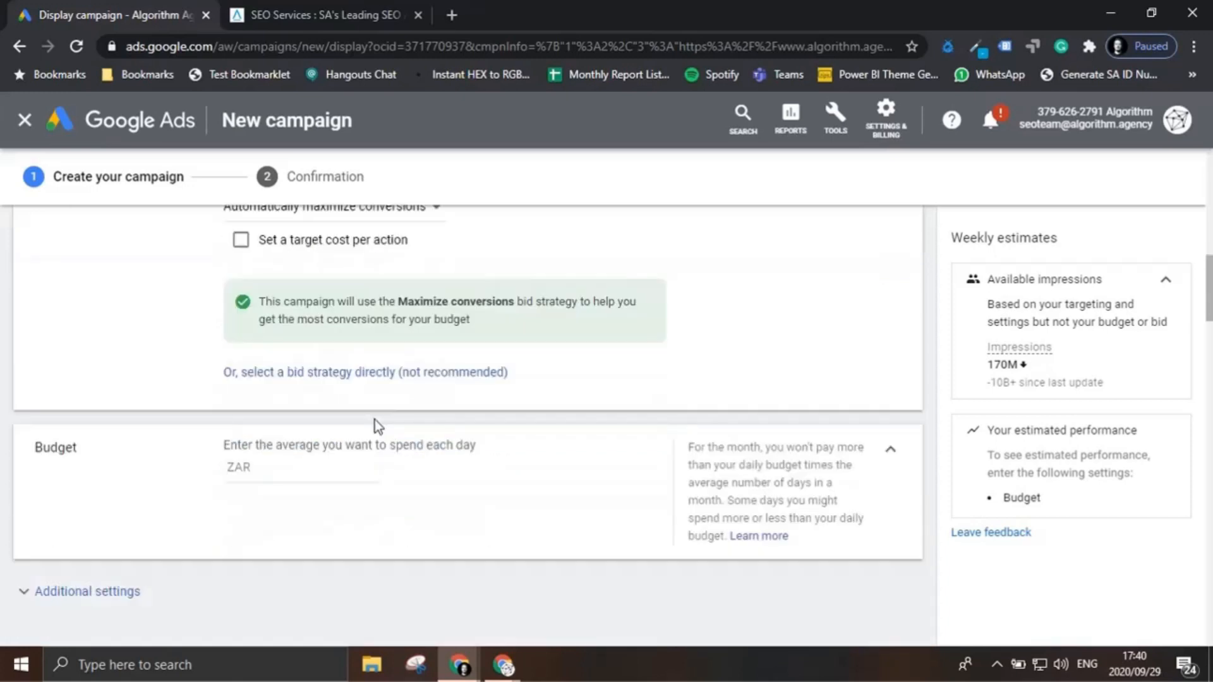
click(344, 473)
text(200)
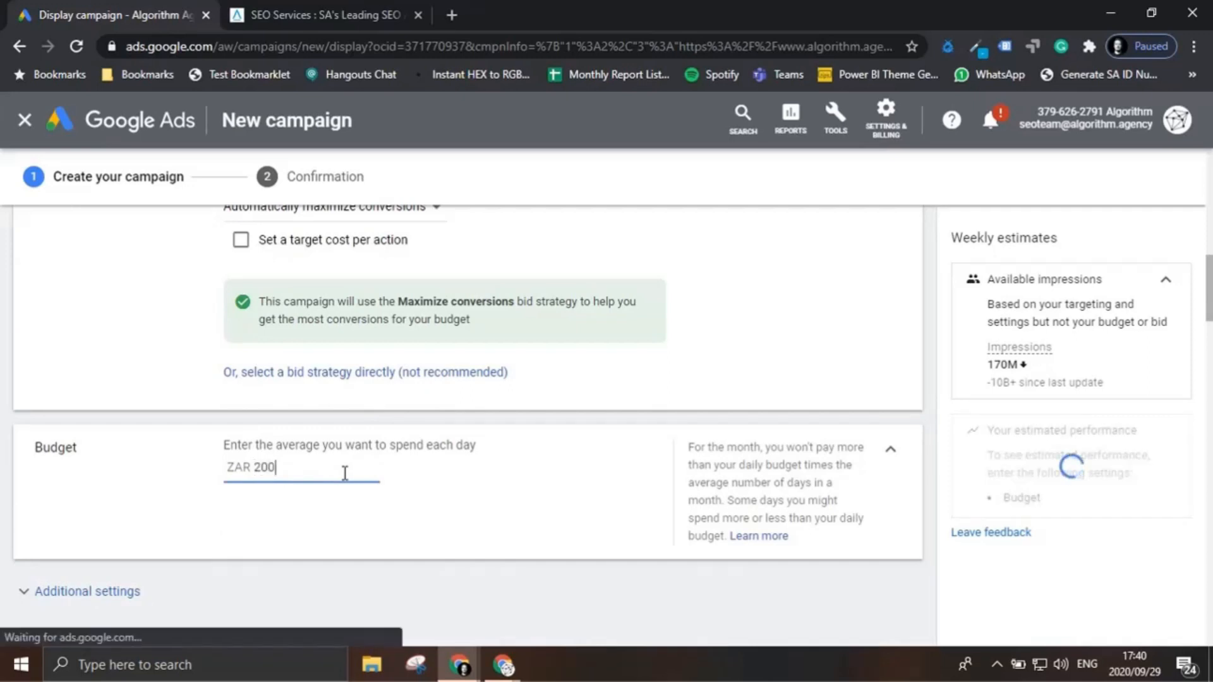
text(0)
Step: Rename the campaign's ad group as GDN-Test
scroll(345, 473, down, 3)
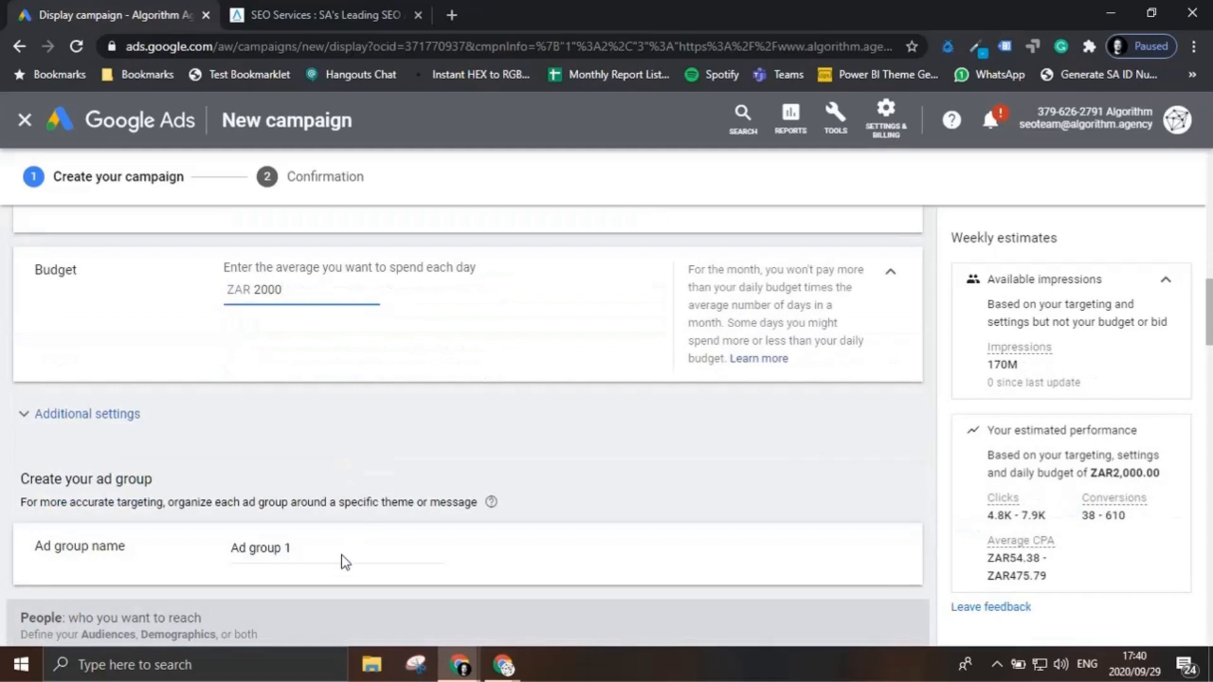
triple_click(287, 548)
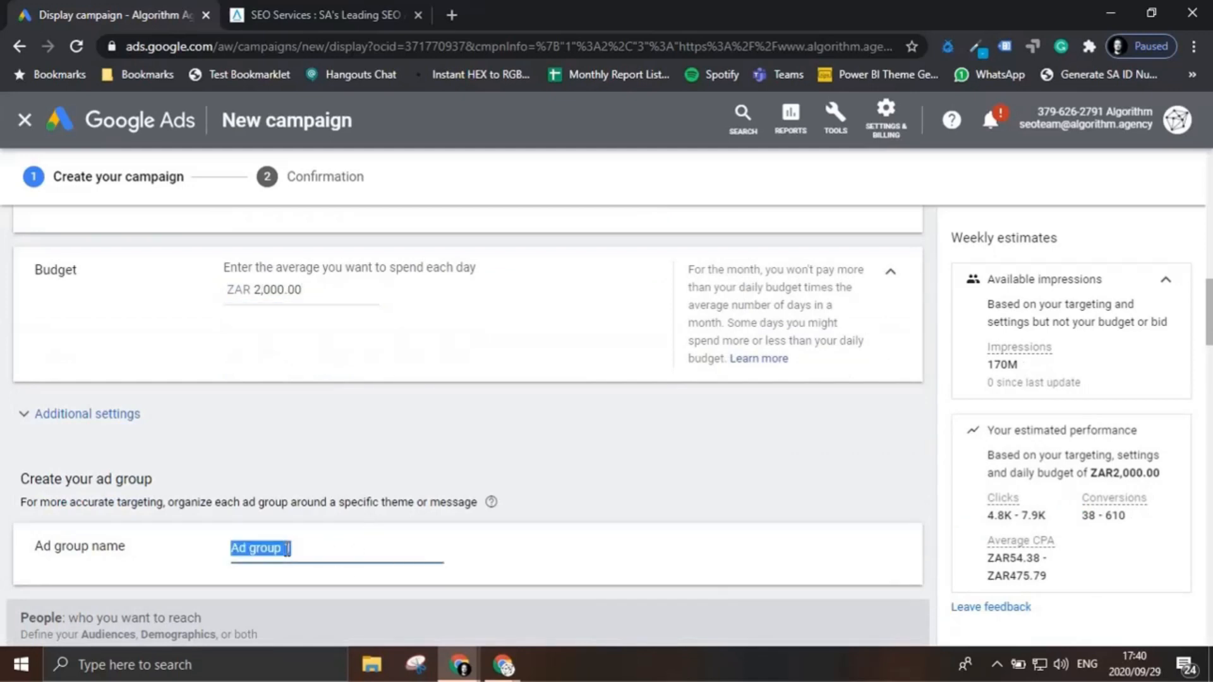
text(GDN-Test)
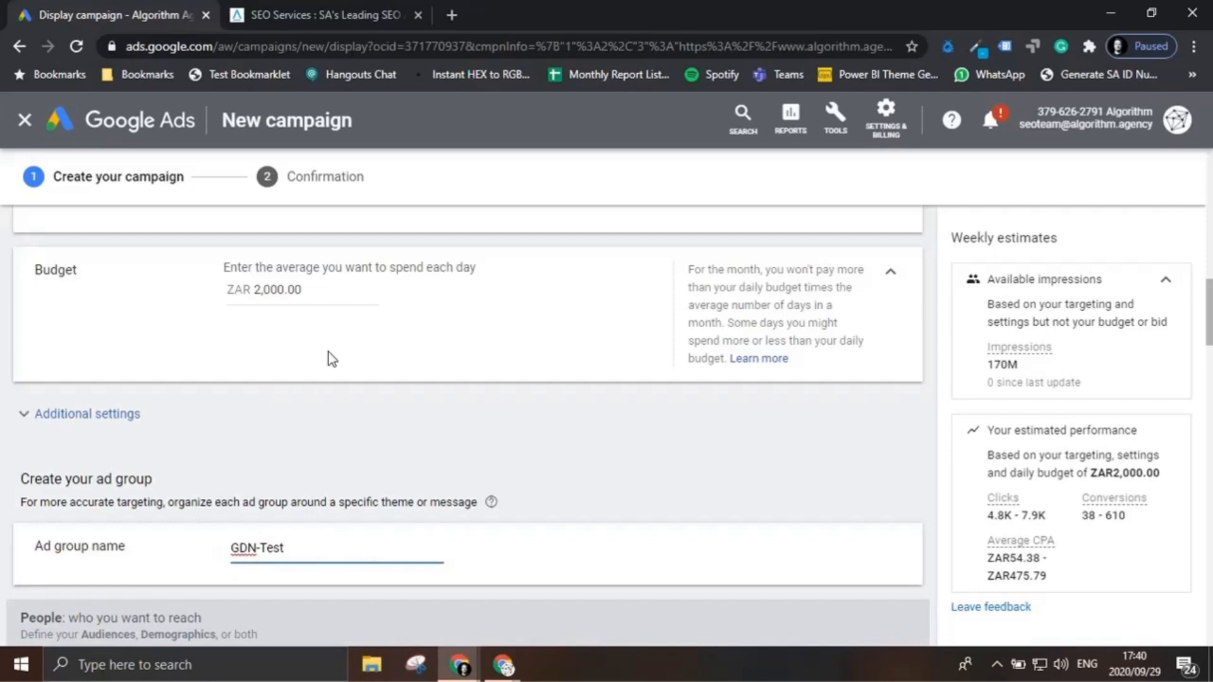
Step: Add the suggested SEO & SEM Services and Web Design & Development audiences to the ad group's targeted audiences
scroll(332, 363, down, 1)
scroll(334, 367, down, 1)
scroll(332, 399, down, 1)
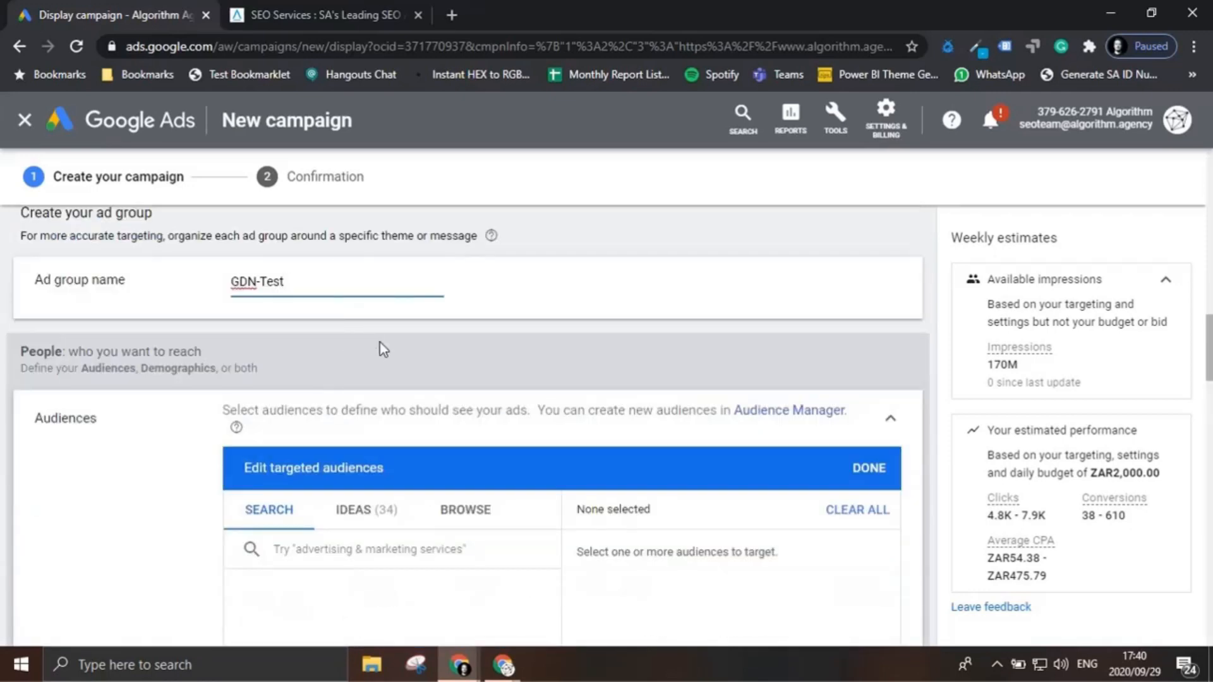
scroll(383, 367, down, 1)
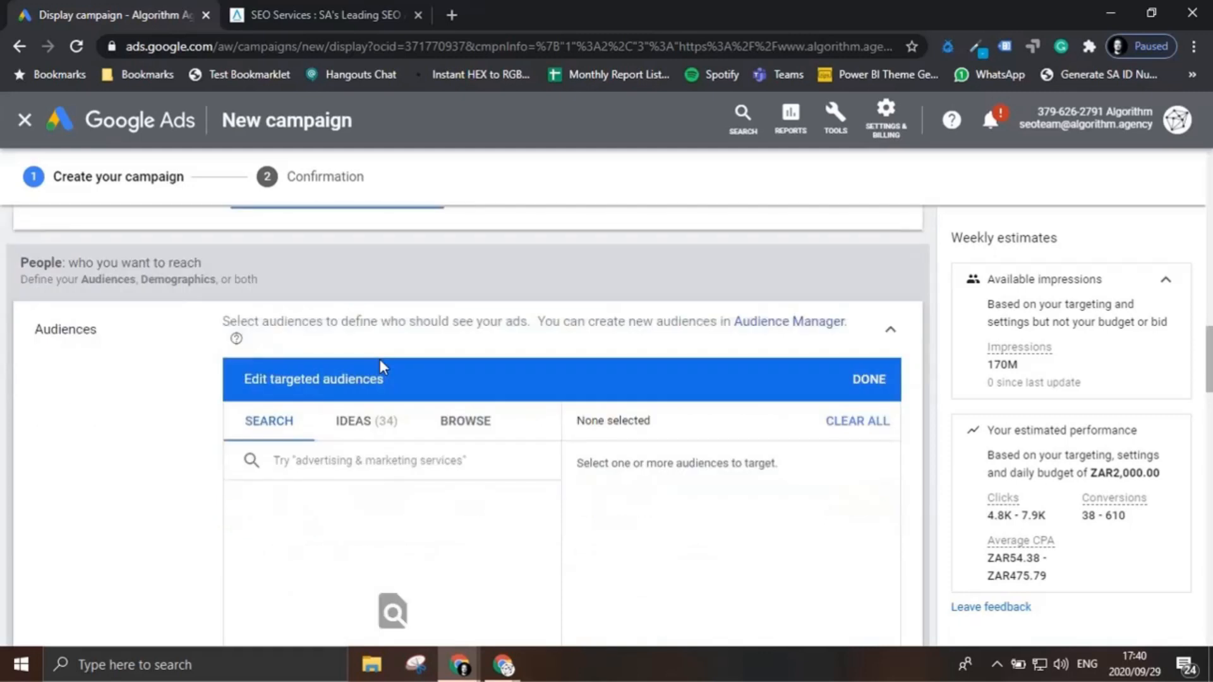
click(365, 420)
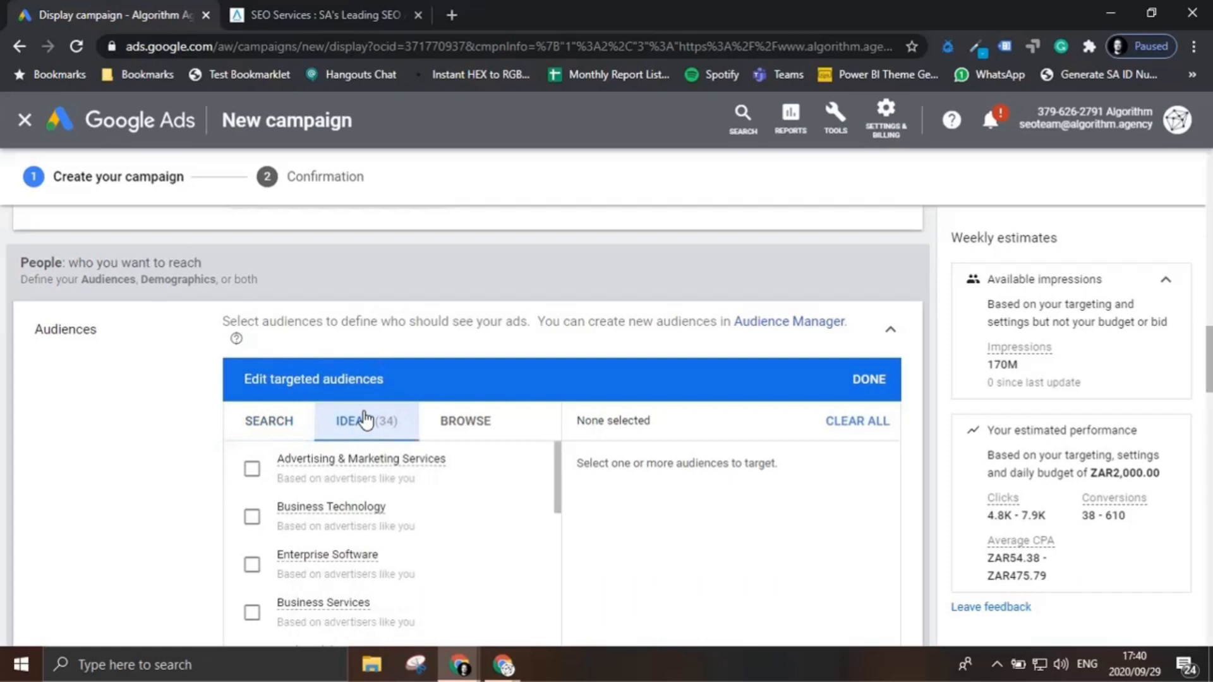
scroll(434, 512, down, 5)
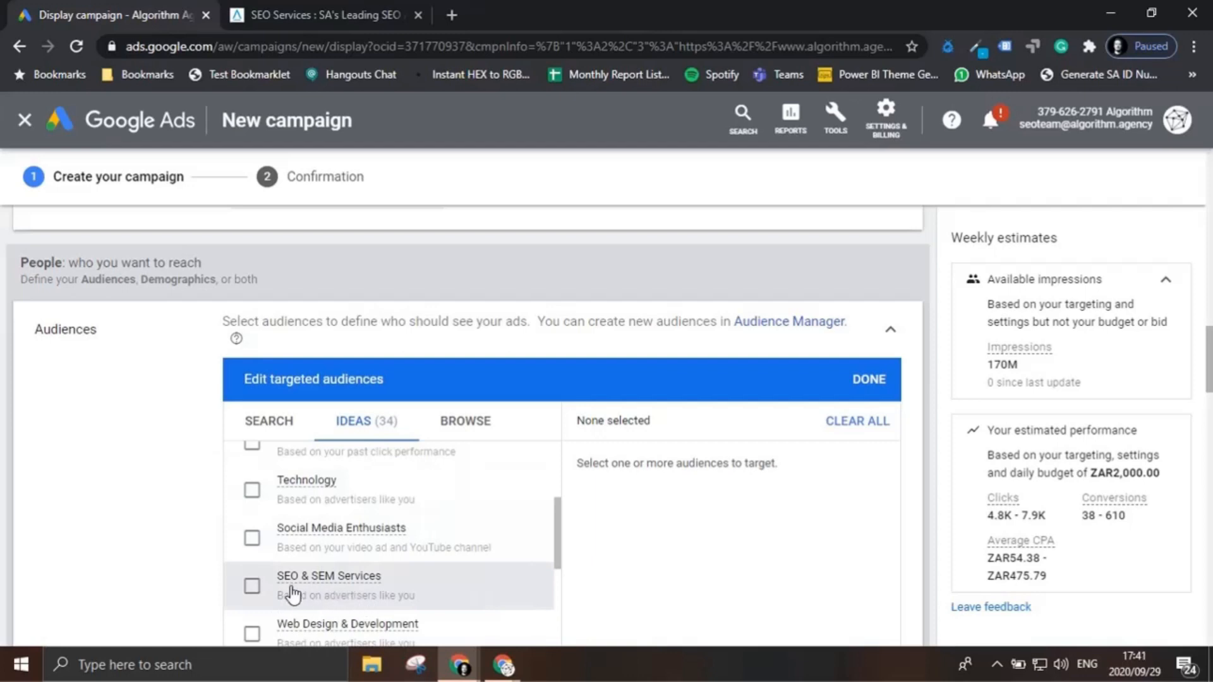
click(252, 586)
scroll(326, 575, down, 1)
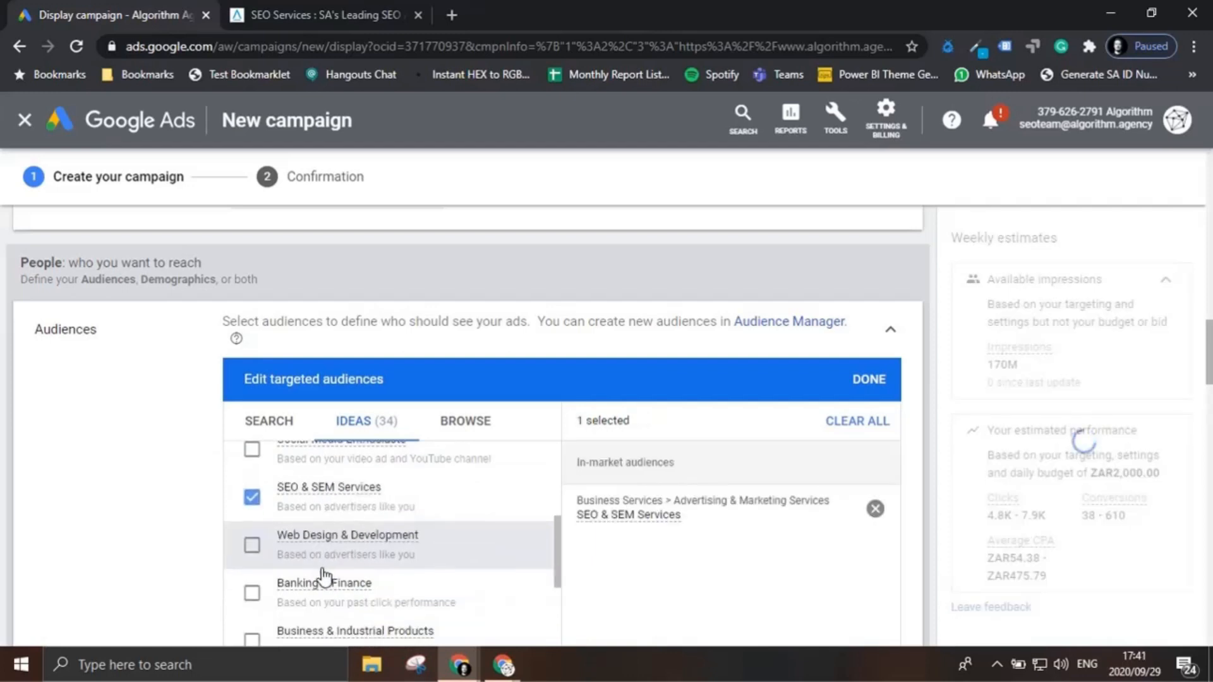
click(251, 547)
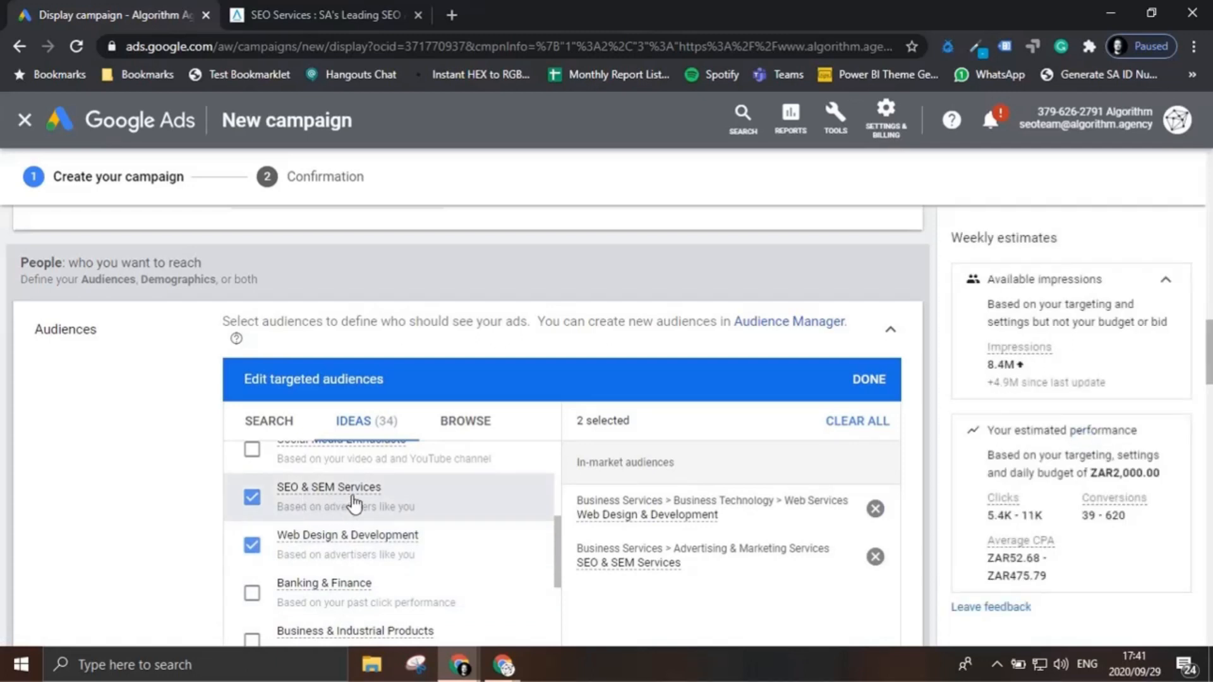
Step: Look through the other suggested audience ideas for further relevant audiences
scroll(335, 489, down, 2)
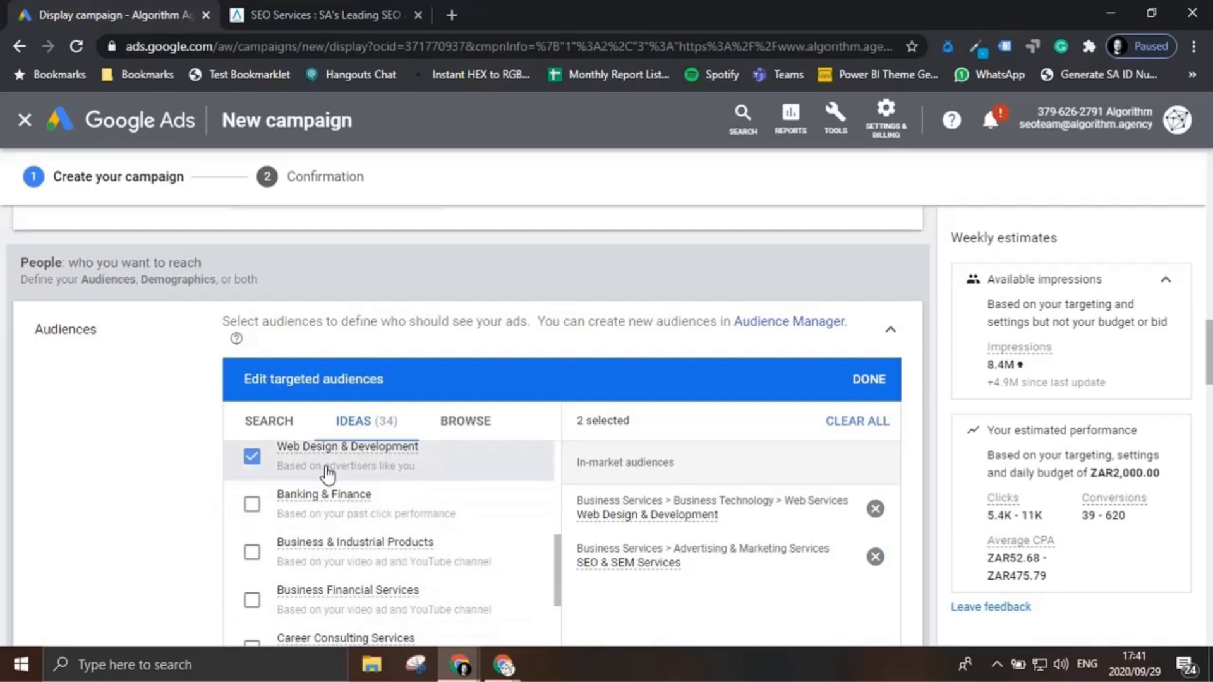
scroll(325, 471, down, 4)
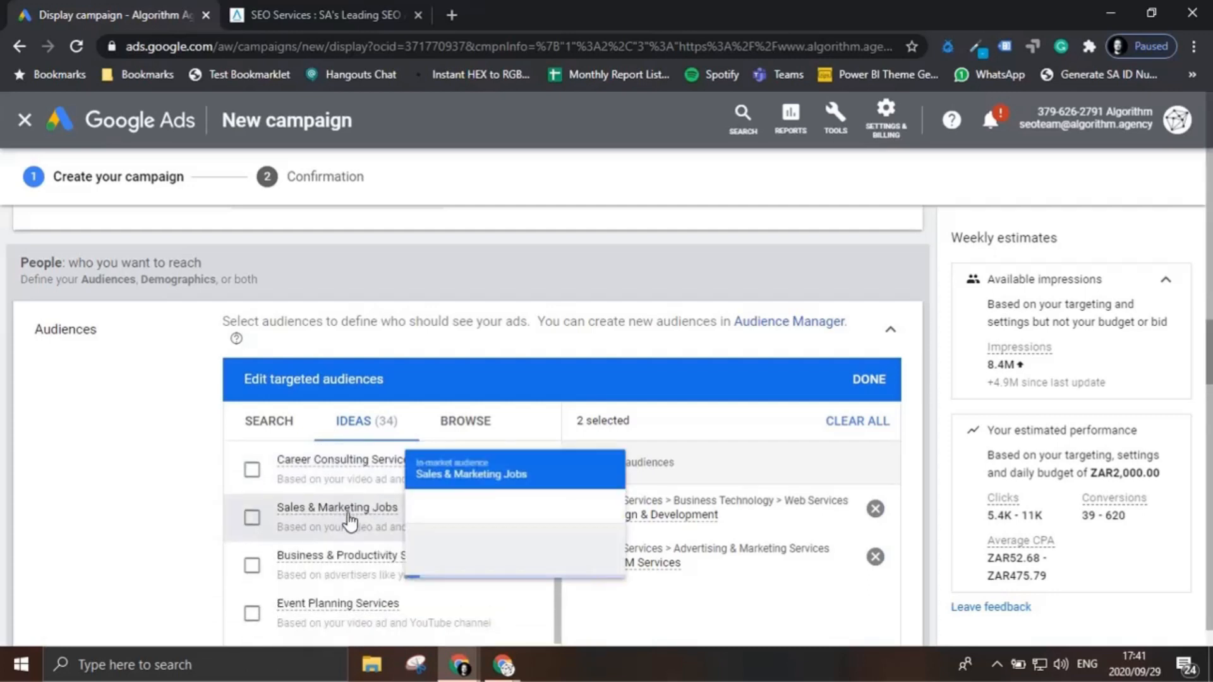
scroll(350, 523, up, 3)
scroll(376, 586, up, 10)
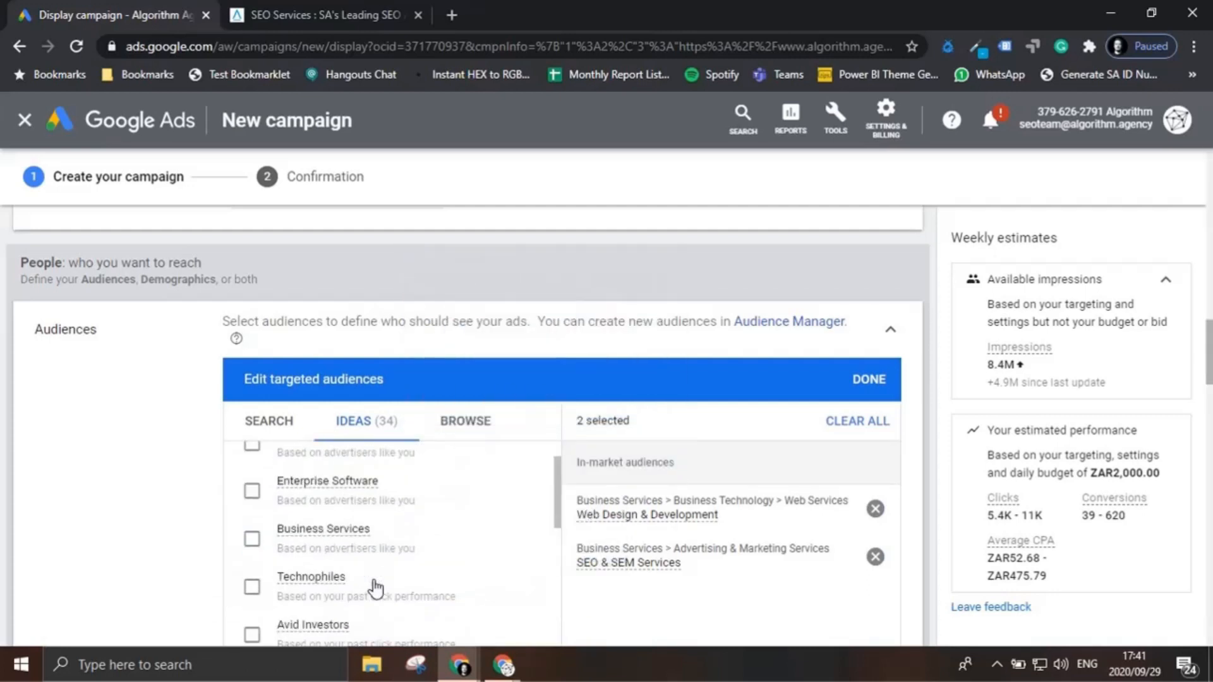
scroll(375, 584, down, 1)
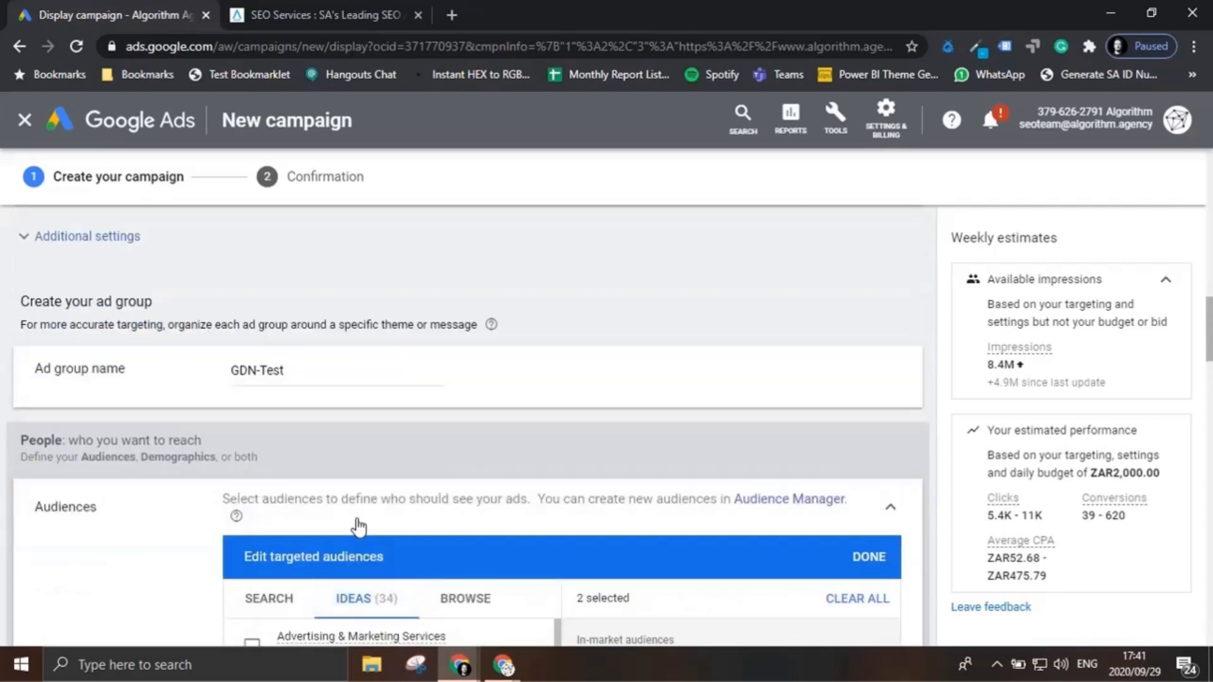
scroll(376, 586, down, 3)
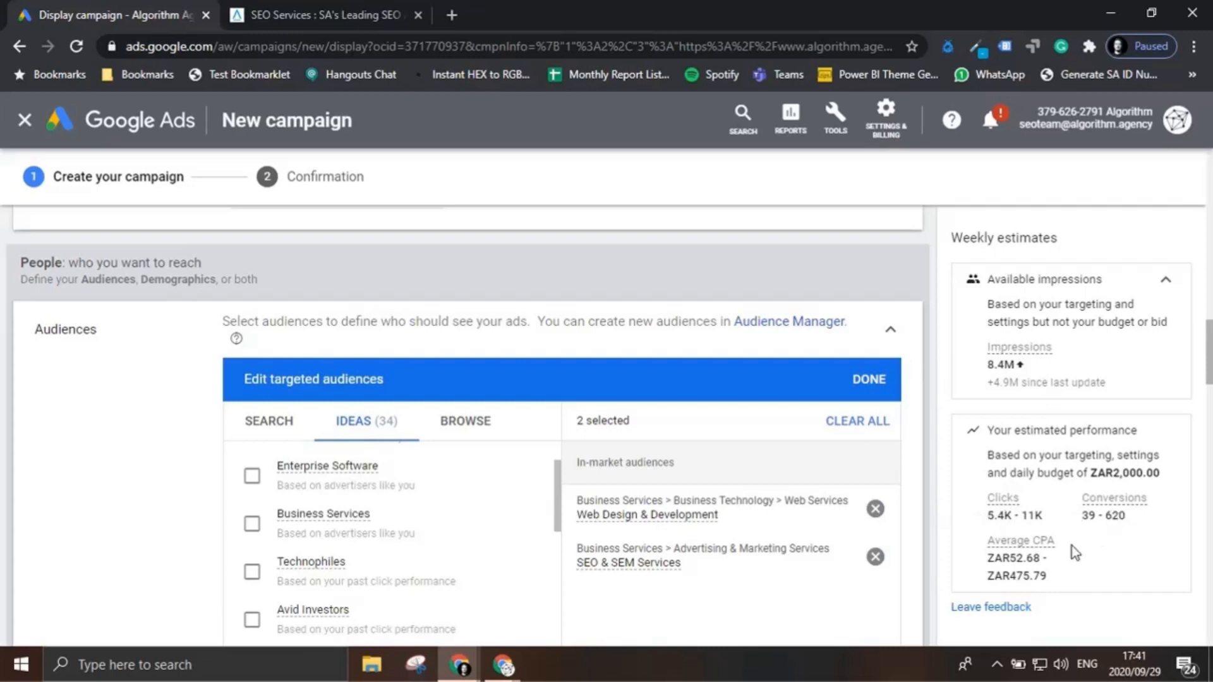
Step: Browse the audiences by what people are actively researching or planning and expand the in-market audiences
click(490, 428)
scroll(465, 480, down, 2)
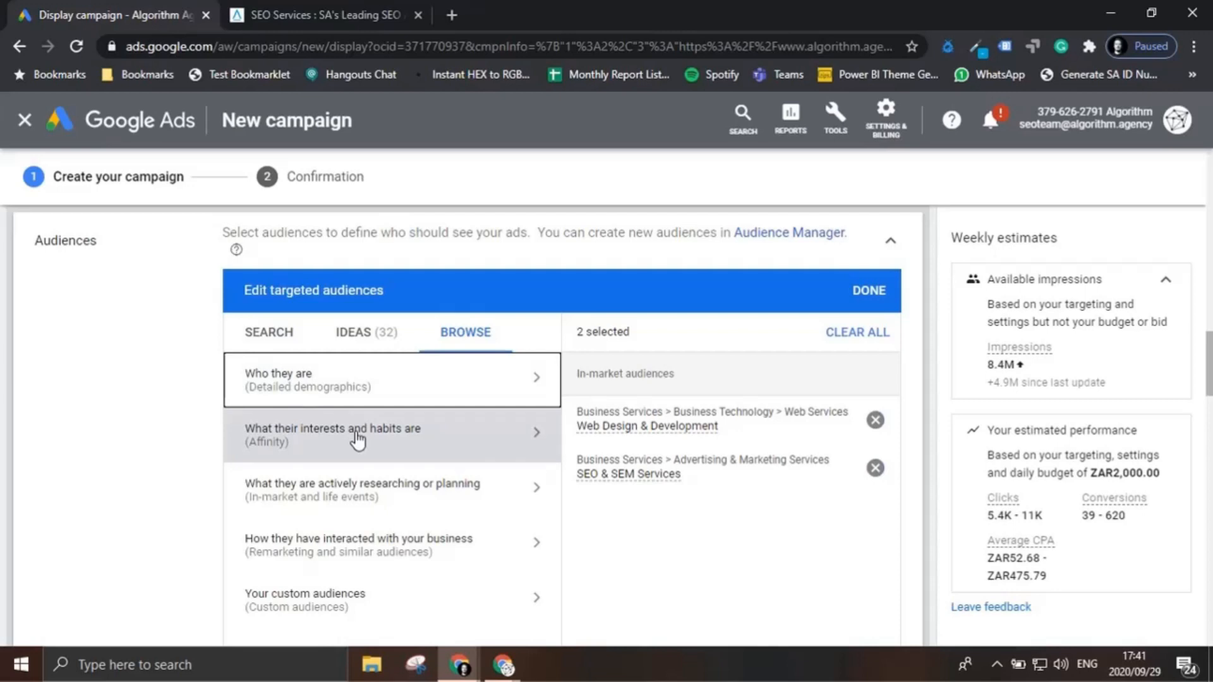
click(377, 504)
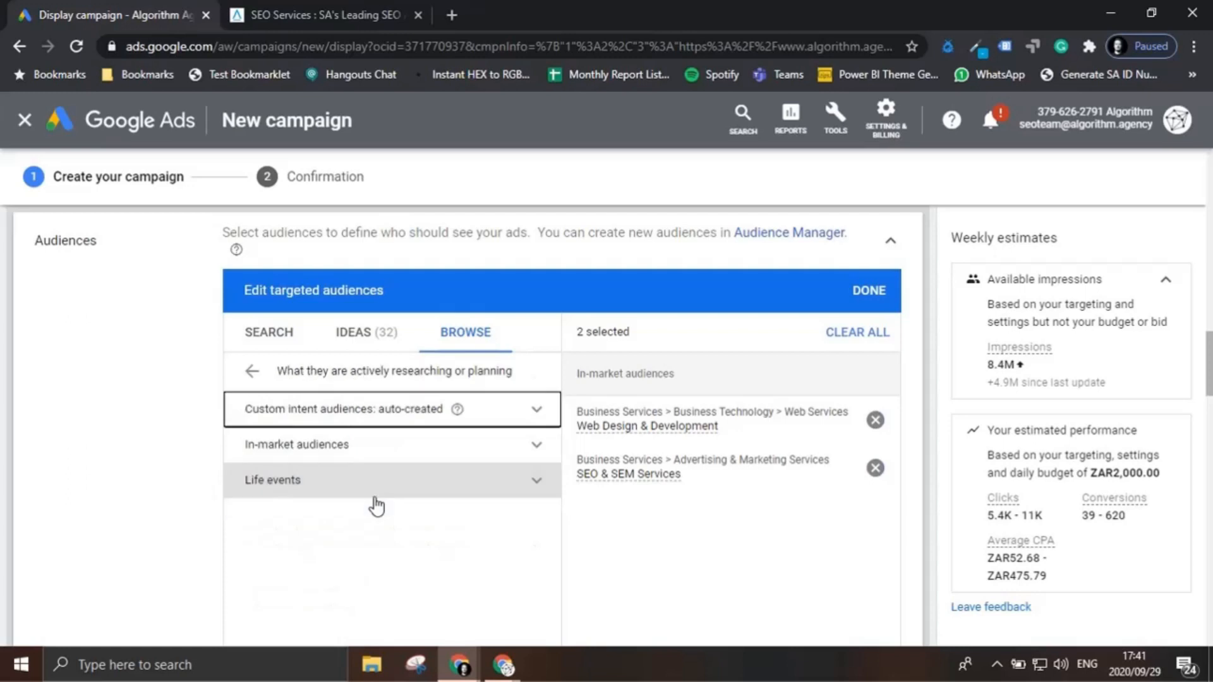
click(534, 447)
scroll(449, 487, down, 3)
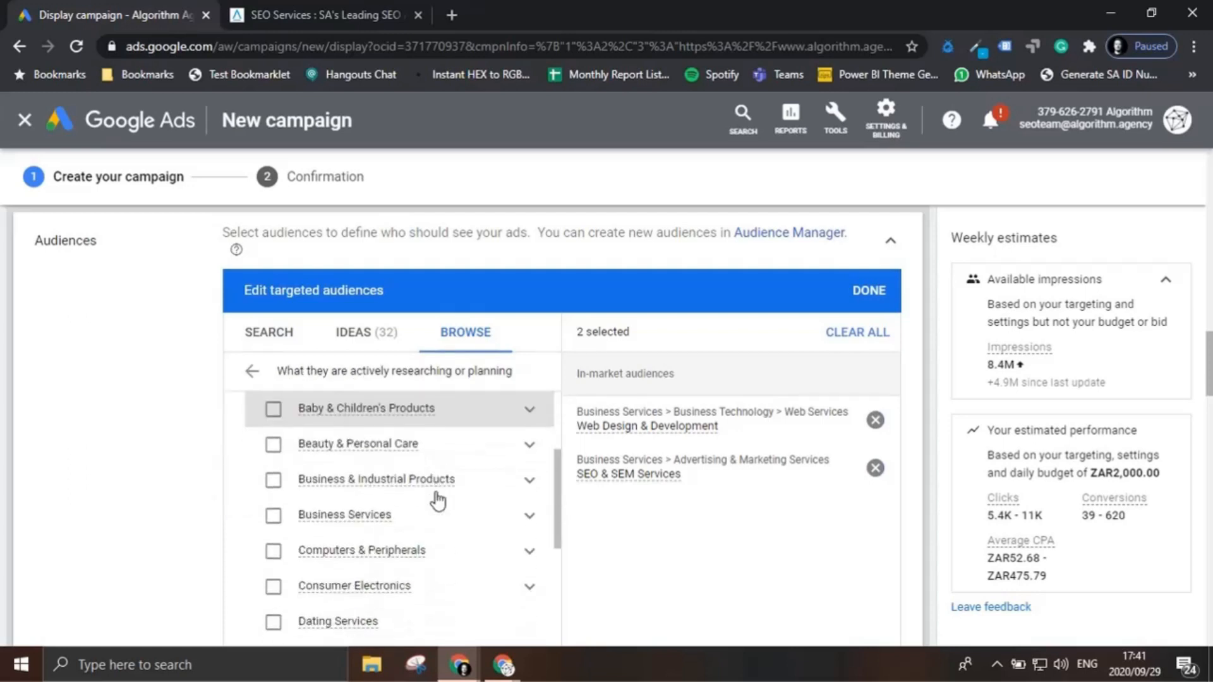
scroll(357, 525, down, 3)
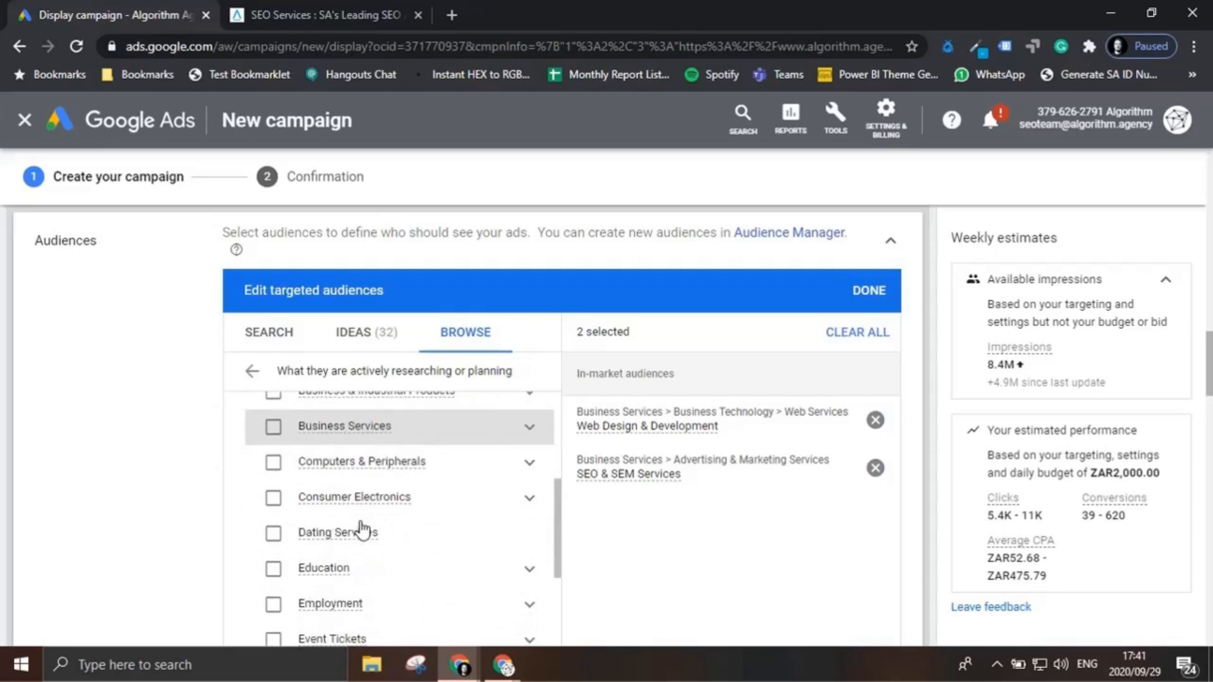
Step: Check the details and subcategories of the Business & Industrial Products in-market audience
scroll(411, 540, up, 3)
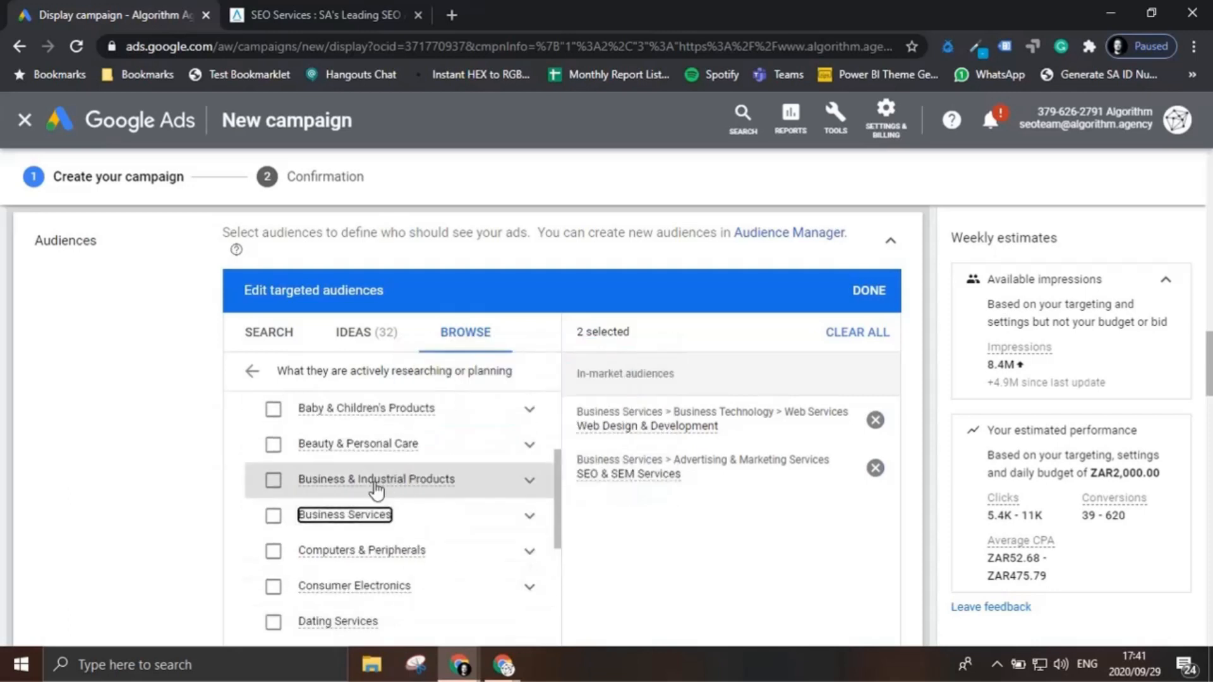
mouse_move(379, 485)
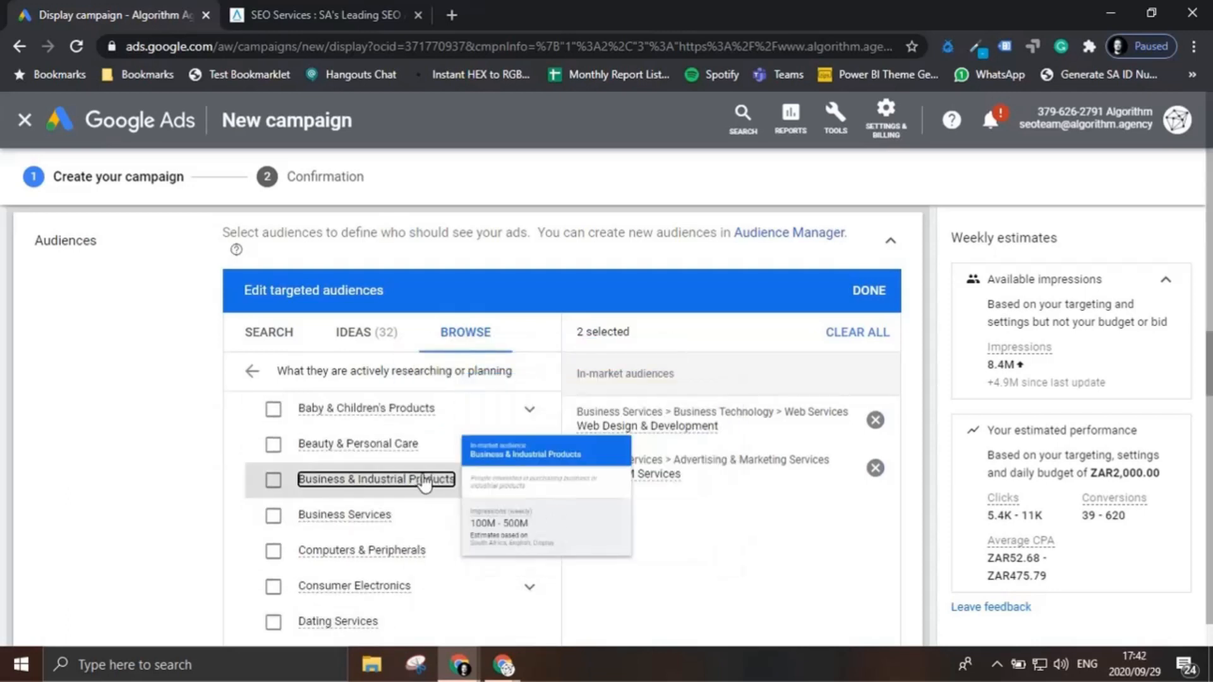
click(530, 483)
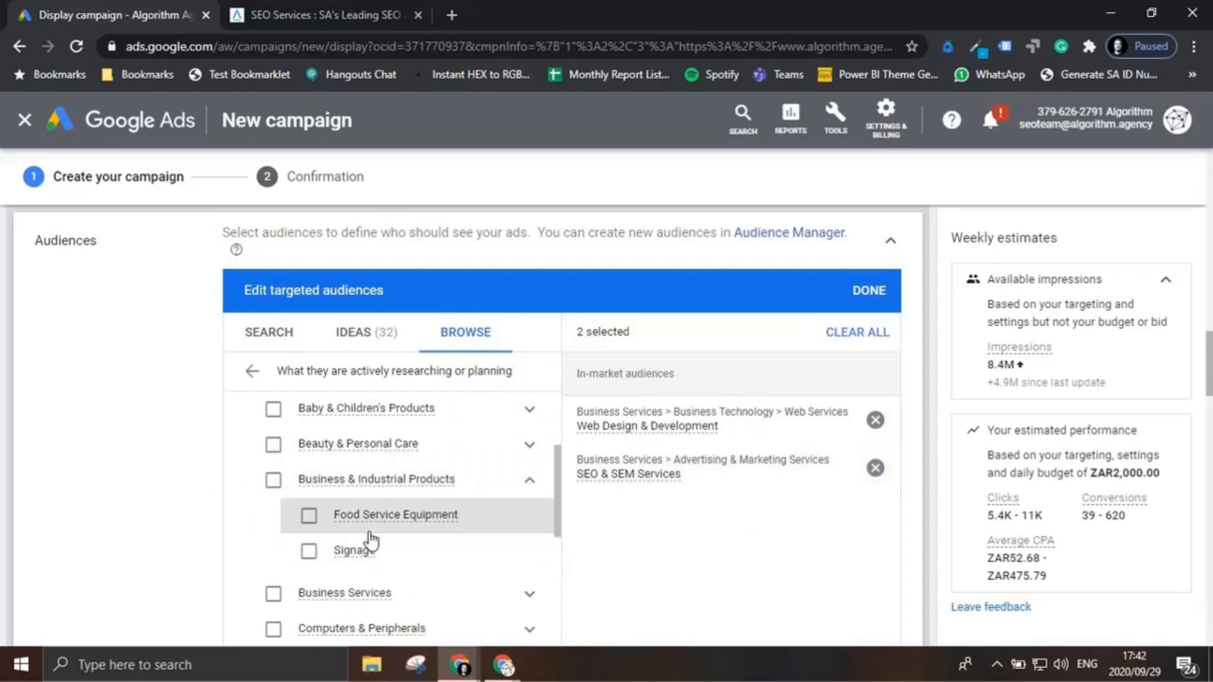
click(530, 481)
Step: Add Business & Productivity Software from the Software in-market category to the targeted audiences
scroll(464, 526, down, 1)
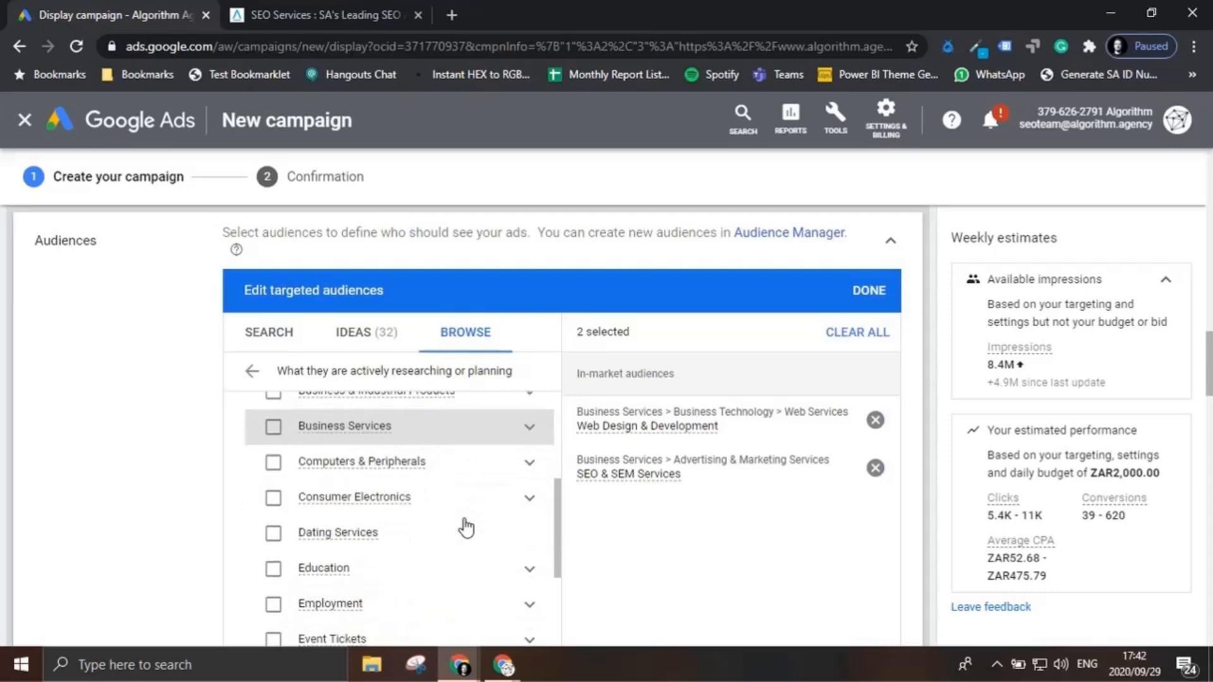
scroll(370, 548, down, 3)
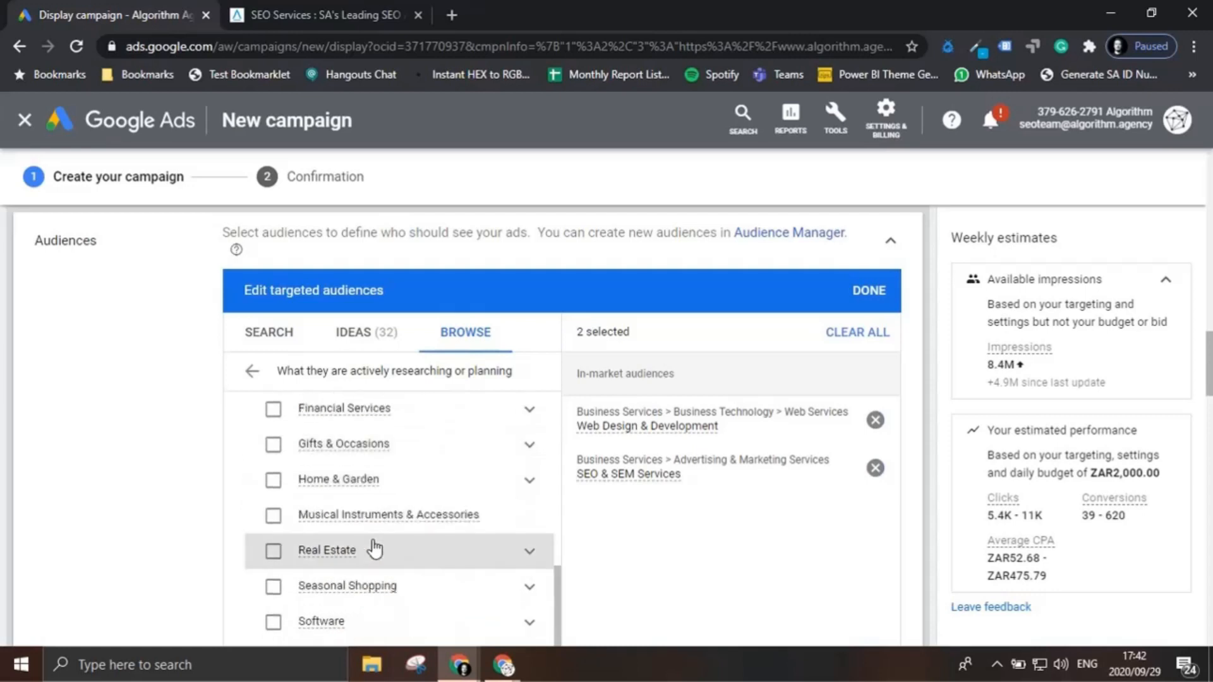
scroll(375, 548, down, 4)
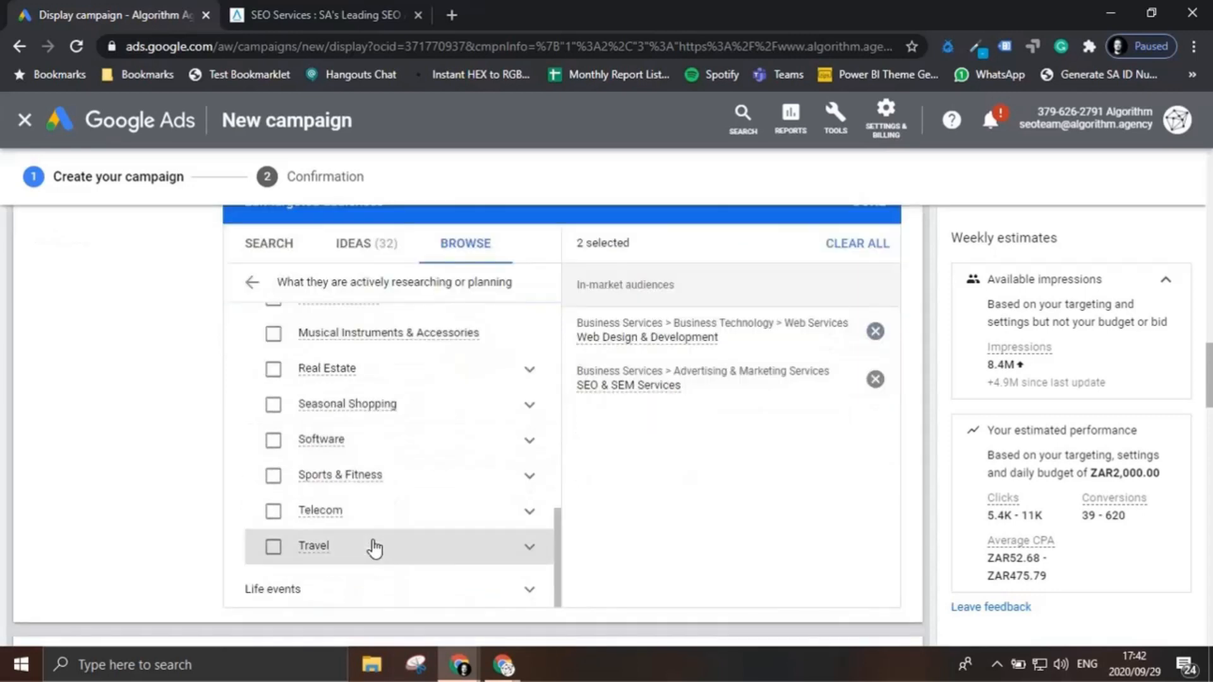
click(531, 443)
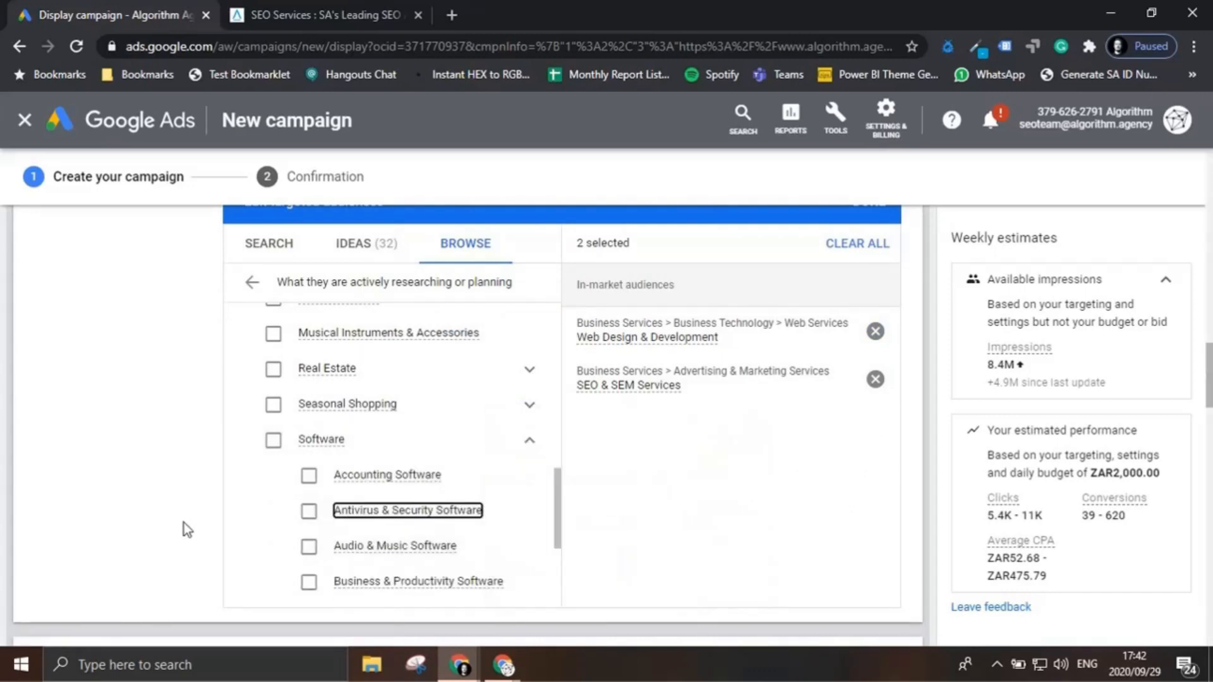
click(309, 583)
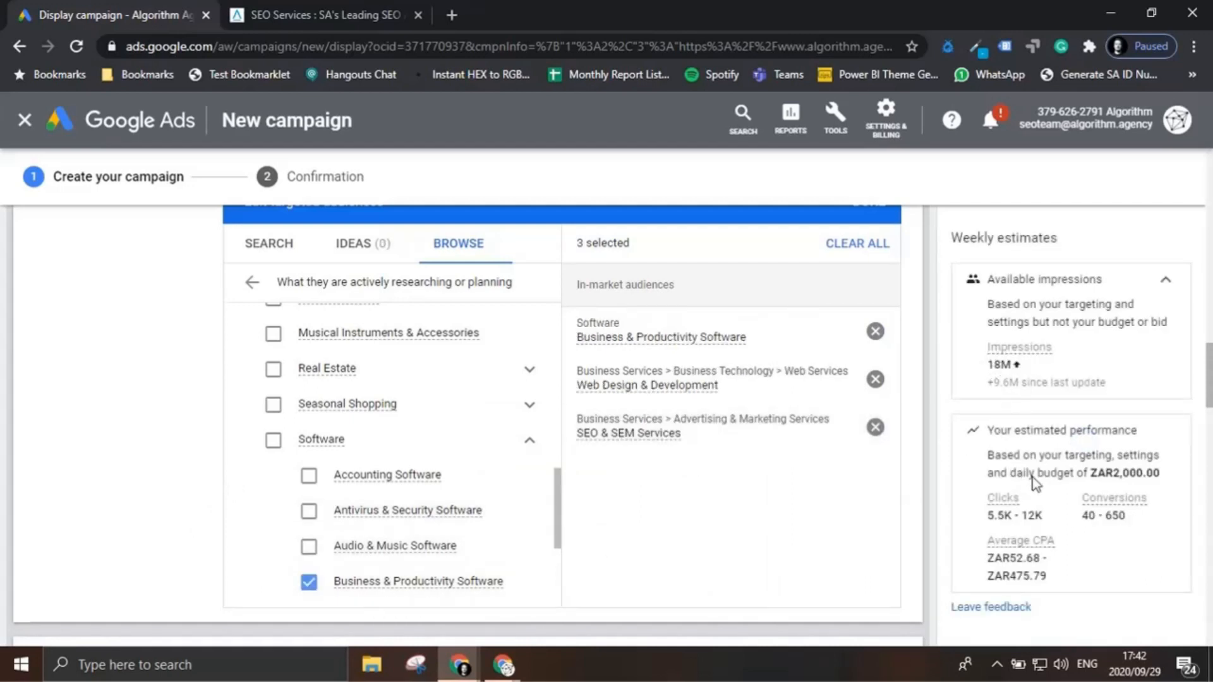
Step: Add the SEO Visitors list from the website visitors who have interacted with the business to the targeted audiences
scroll(726, 526, down, 2)
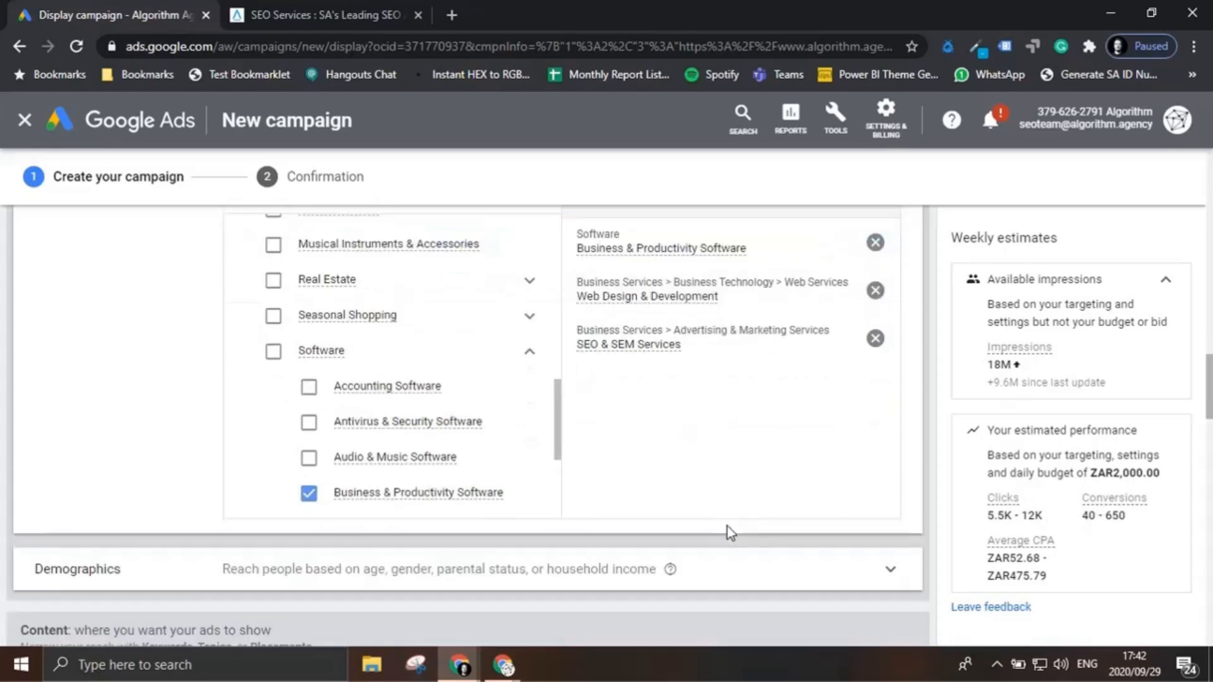
scroll(454, 428, up, 4)
scroll(455, 428, up, 4)
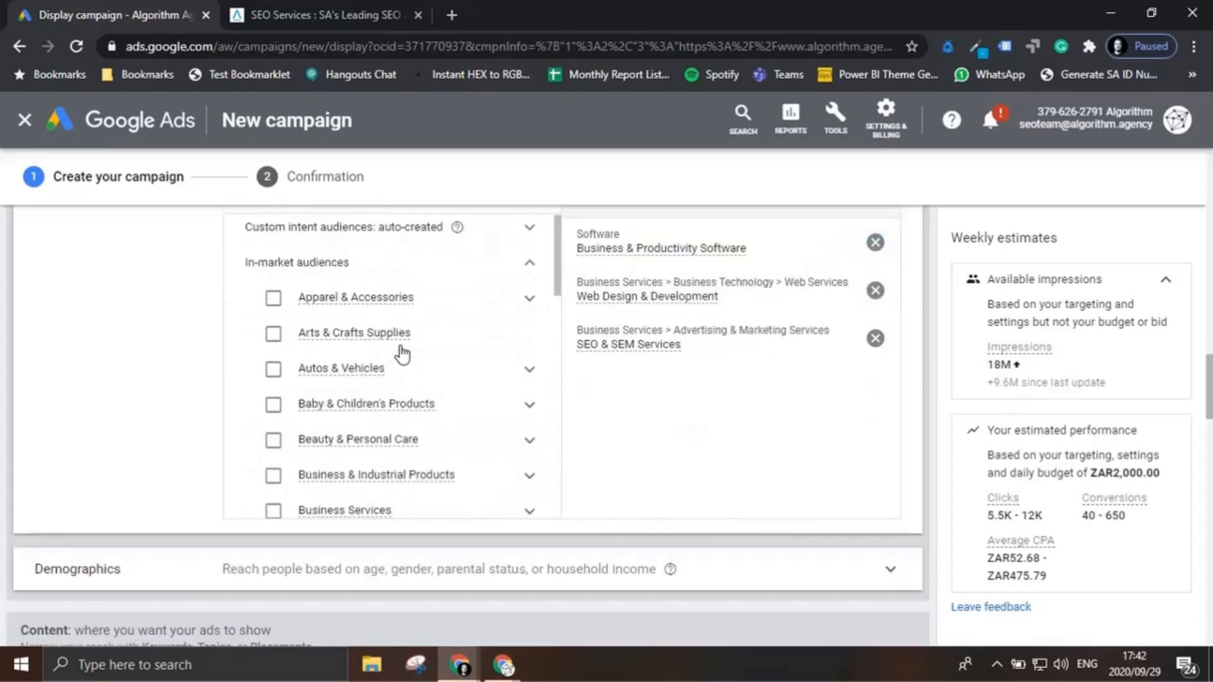
scroll(397, 352, up, 8)
scroll(401, 346, down, 3)
scroll(407, 362, down, 2)
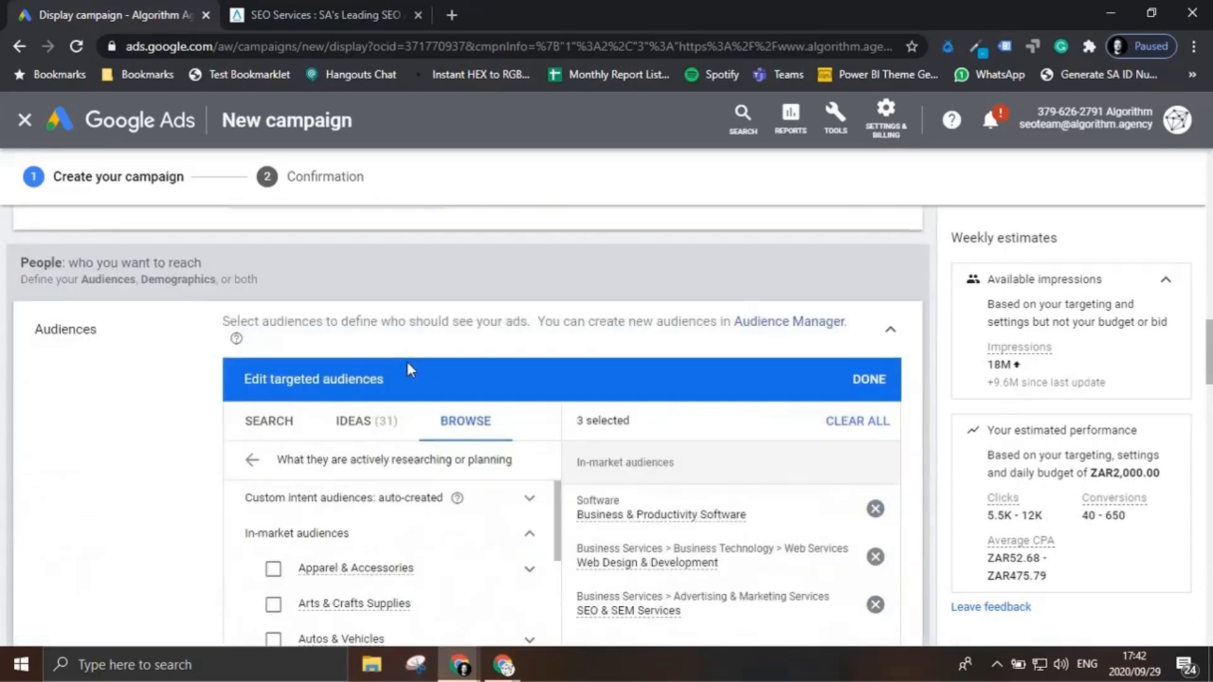
click(255, 462)
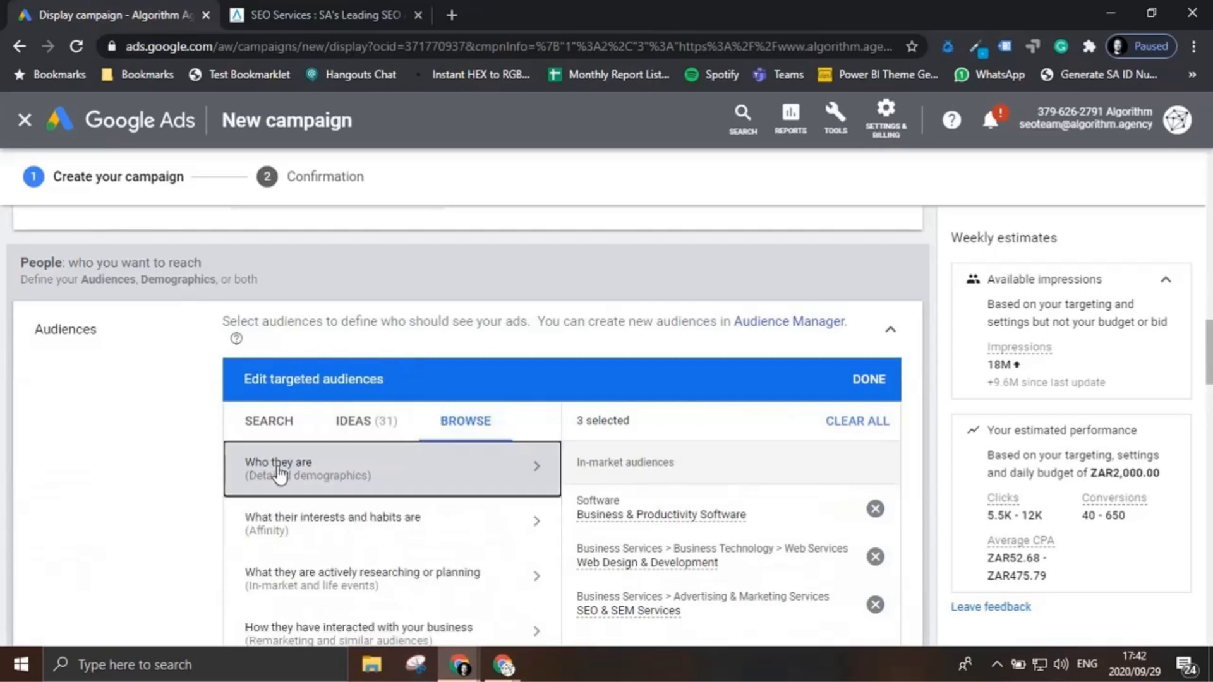
scroll(290, 486, down, 2)
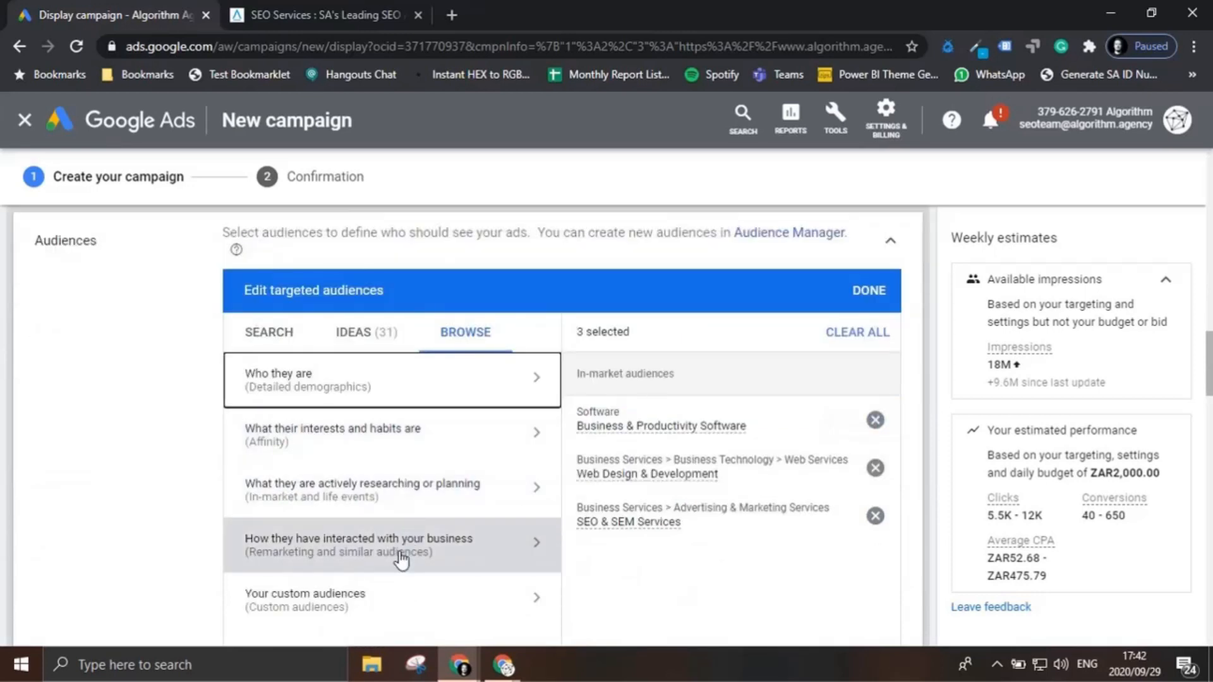
click(401, 559)
click(506, 448)
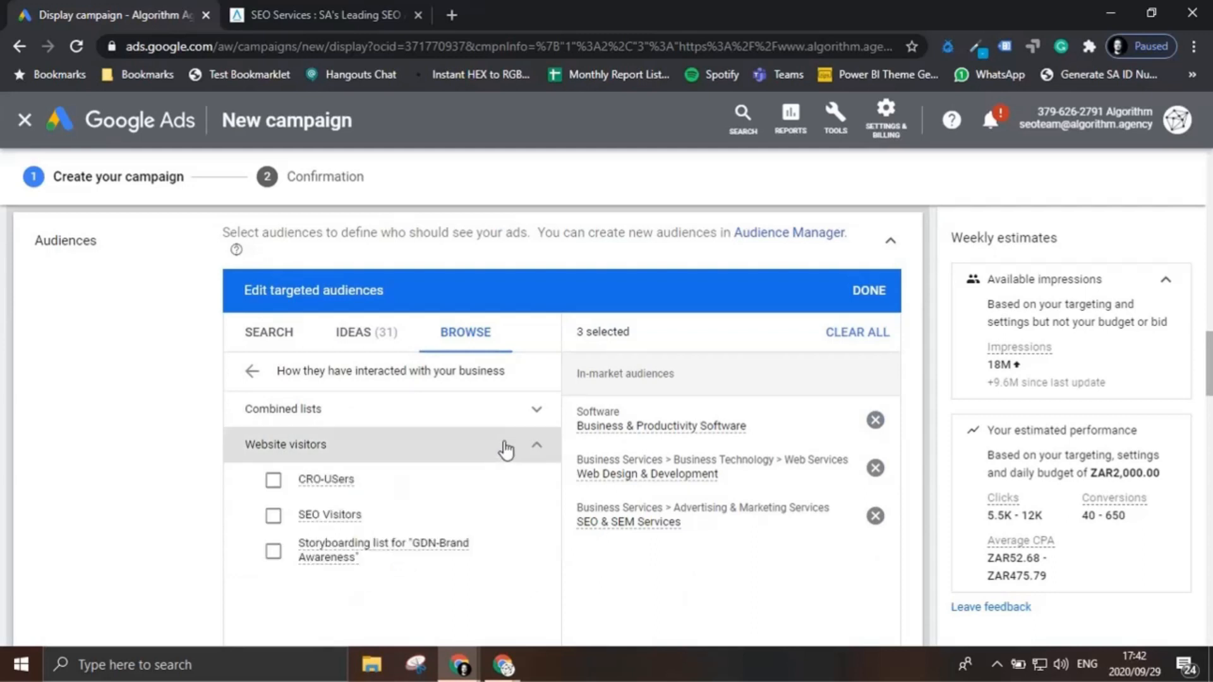
click(272, 516)
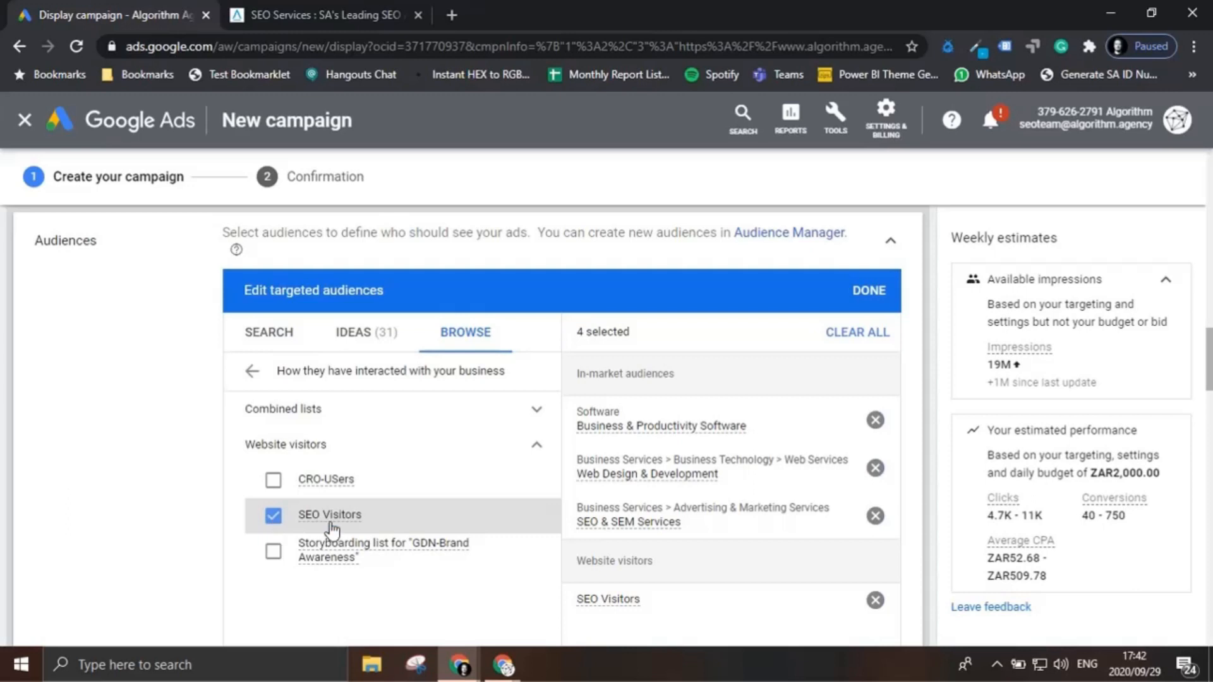
Step: Review the details of the selected in-market and website visitor audiences
mouse_move(332, 518)
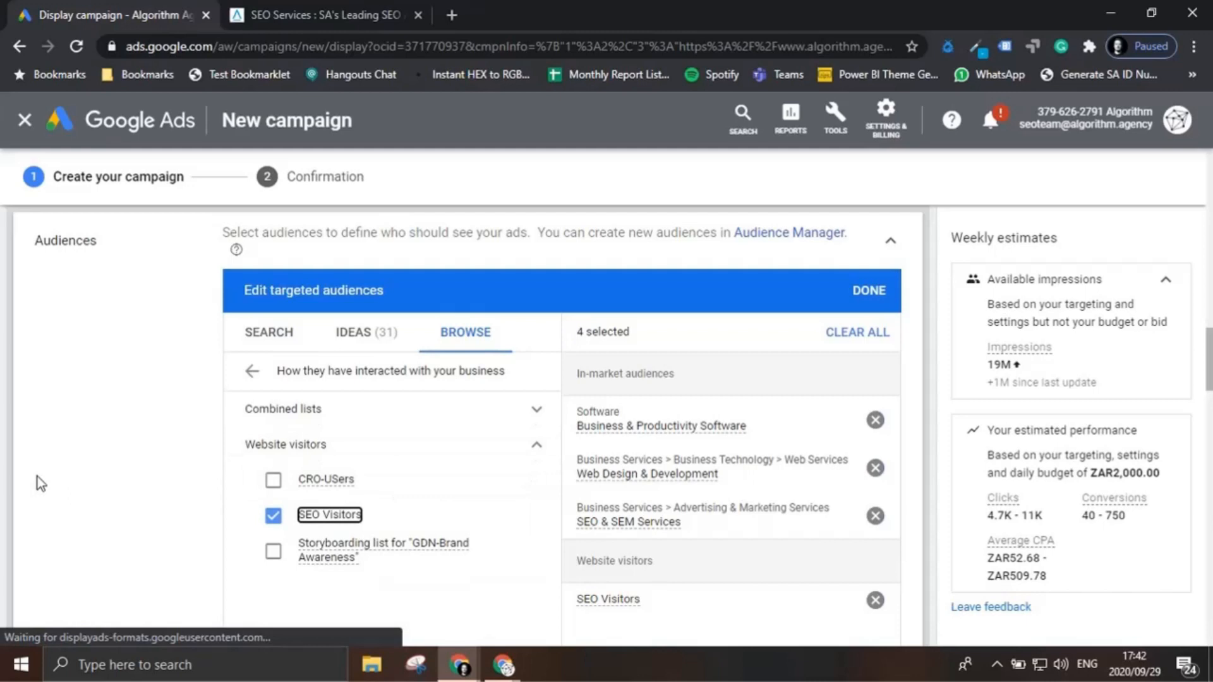
scroll(392, 441, down, 1)
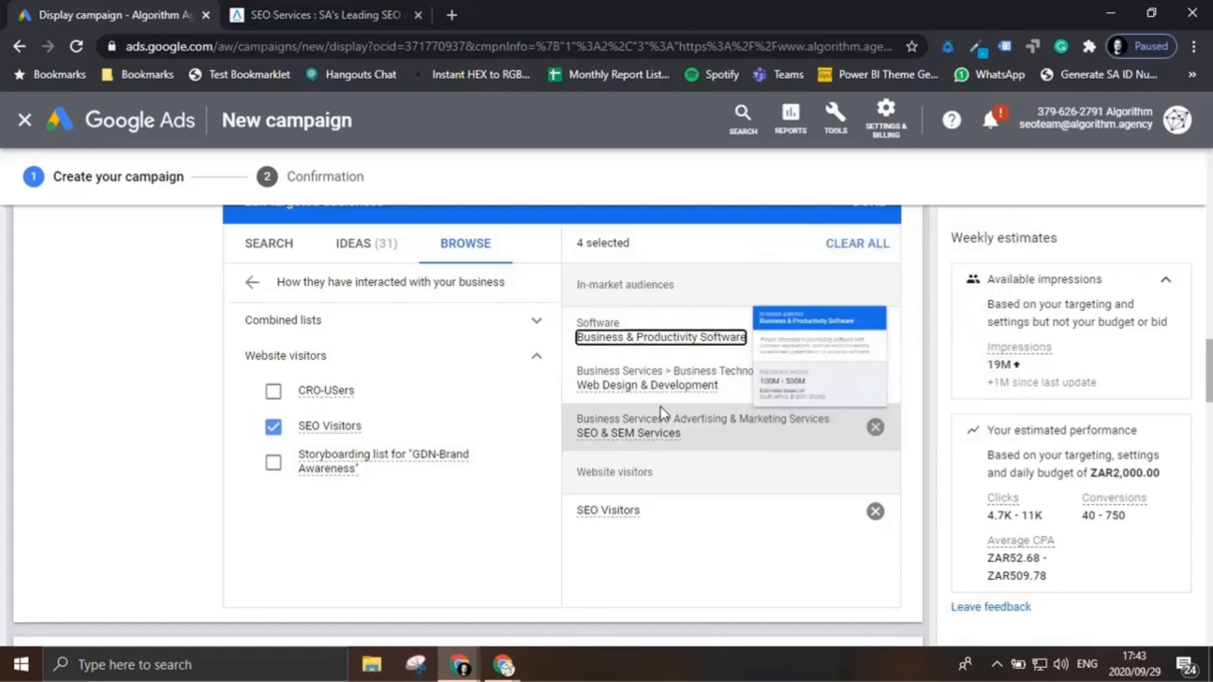
mouse_move(672, 388)
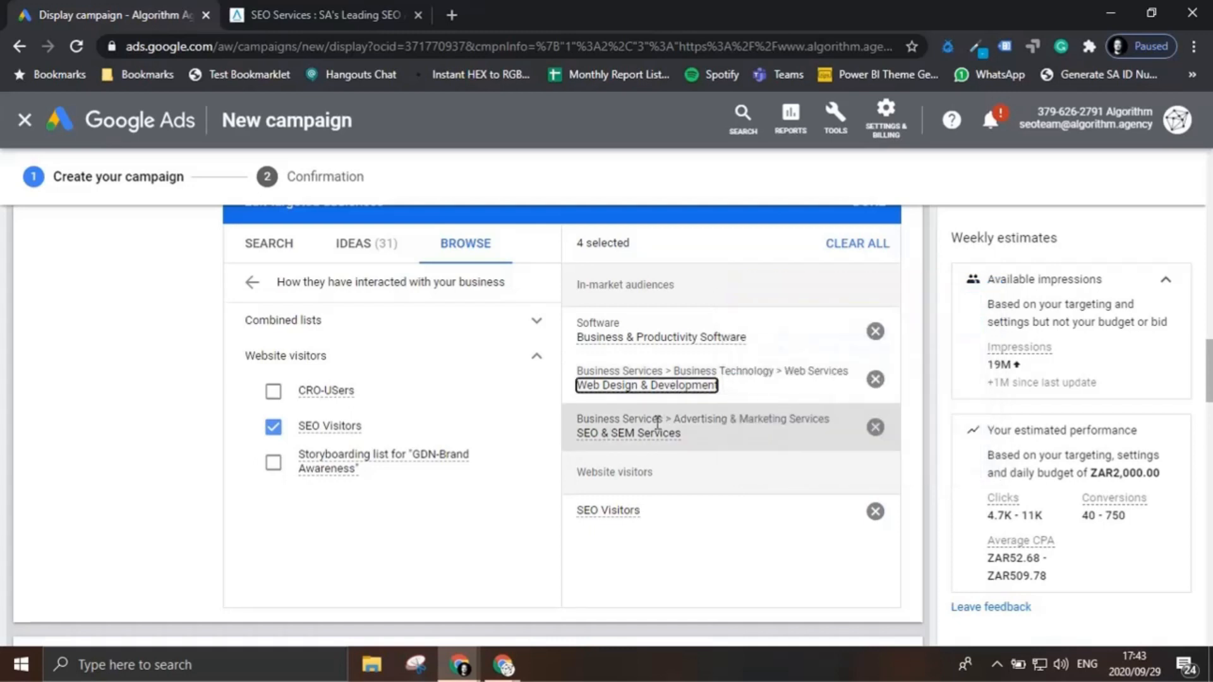
mouse_move(633, 521)
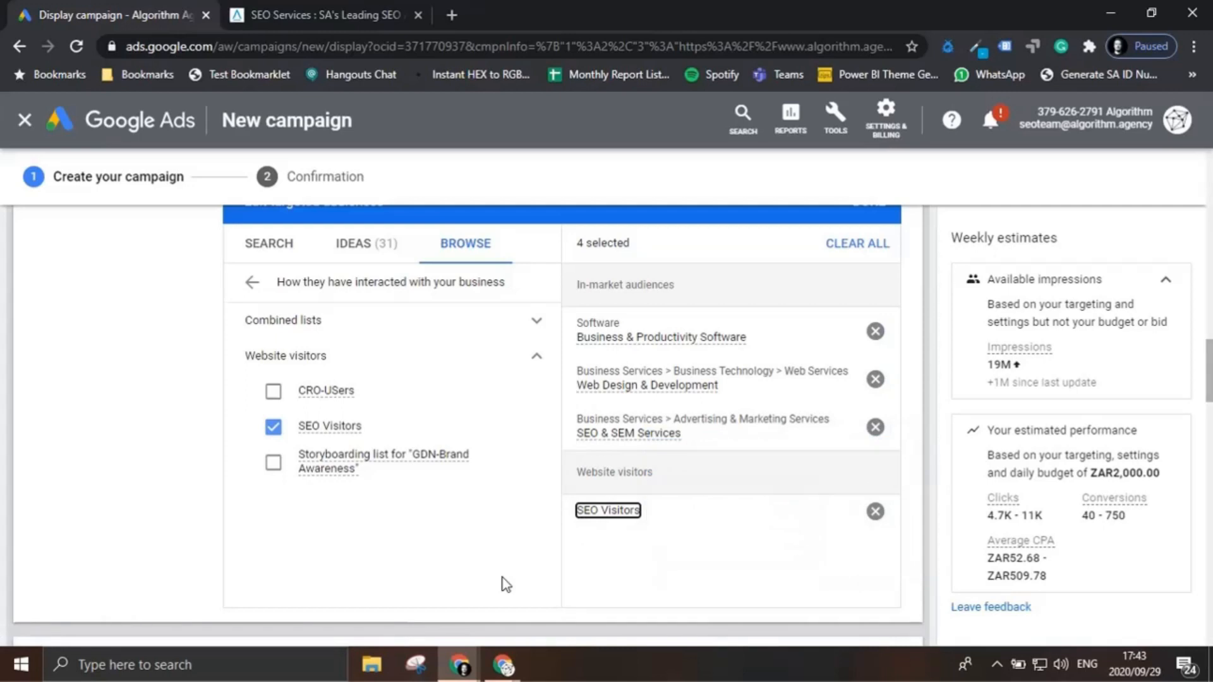
scroll(509, 569, down, 3)
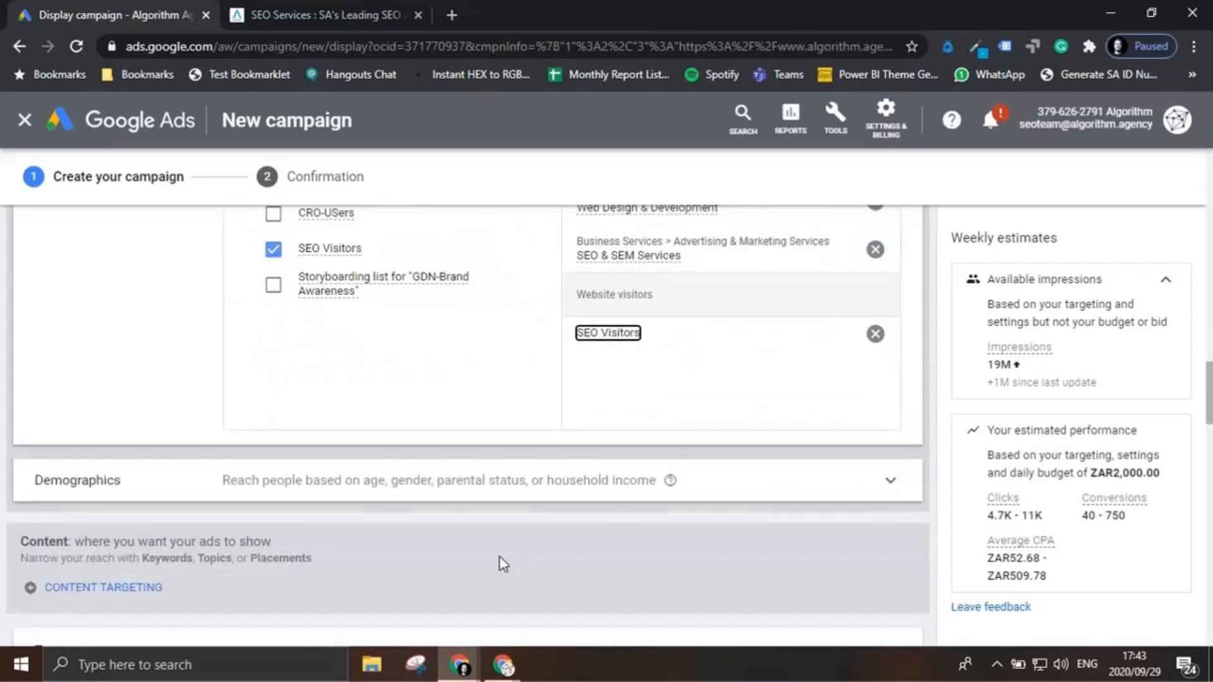
Step: Exclude the 18 - 24 and 25 - 34 age groups from the targeted demographics
scroll(503, 564, down, 1)
click(538, 398)
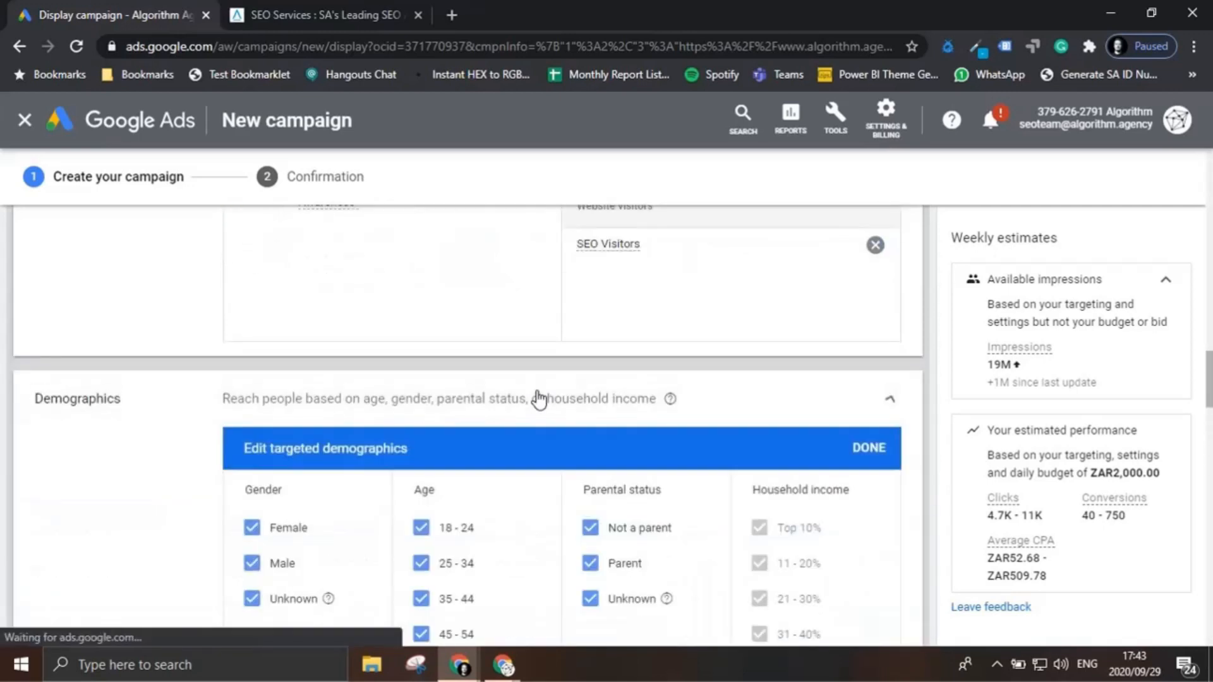
scroll(505, 414, down, 1)
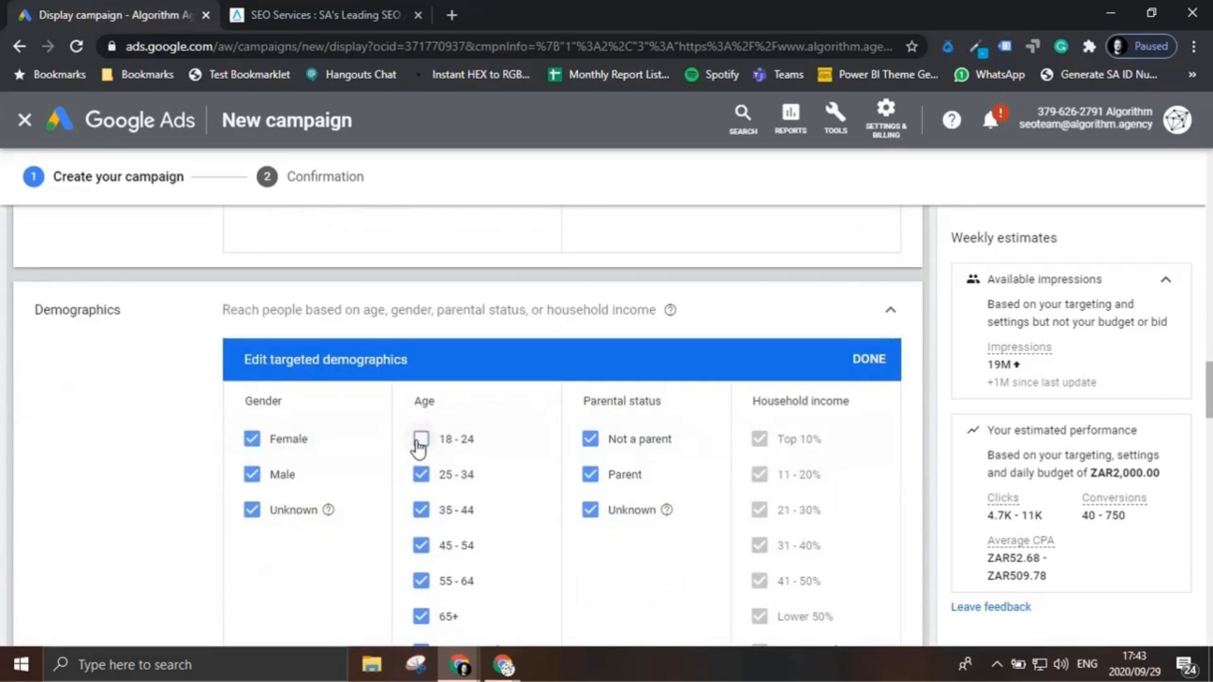
click(422, 476)
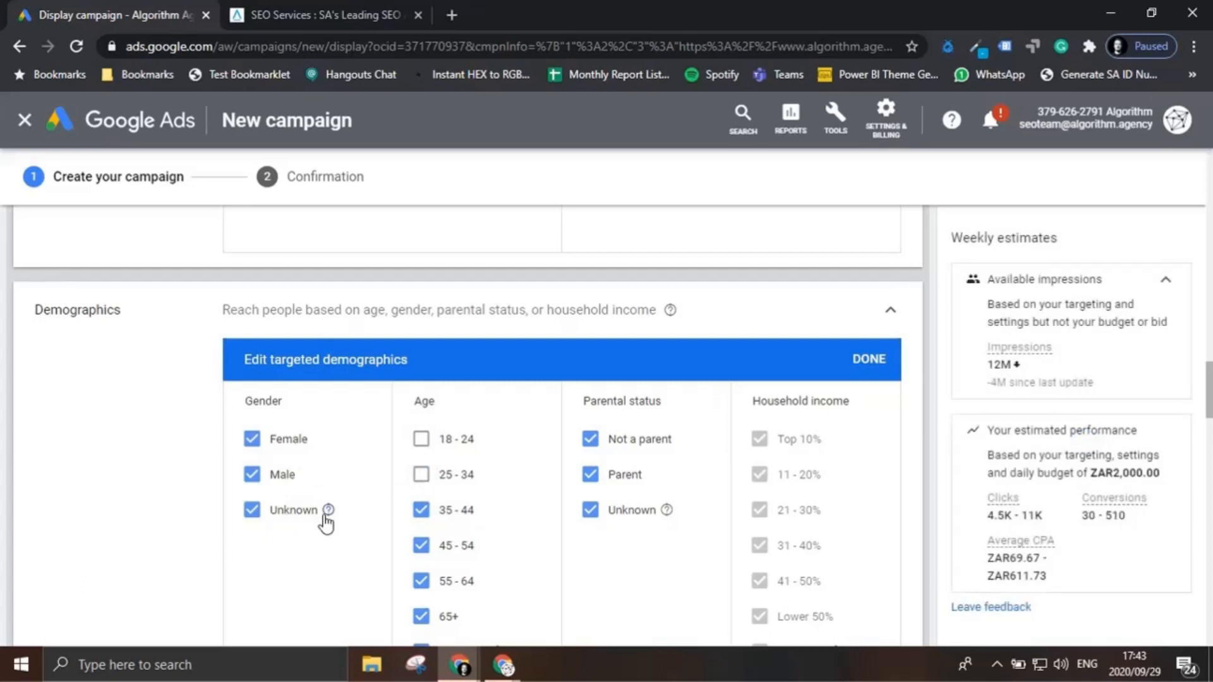
scroll(681, 562, down, 1)
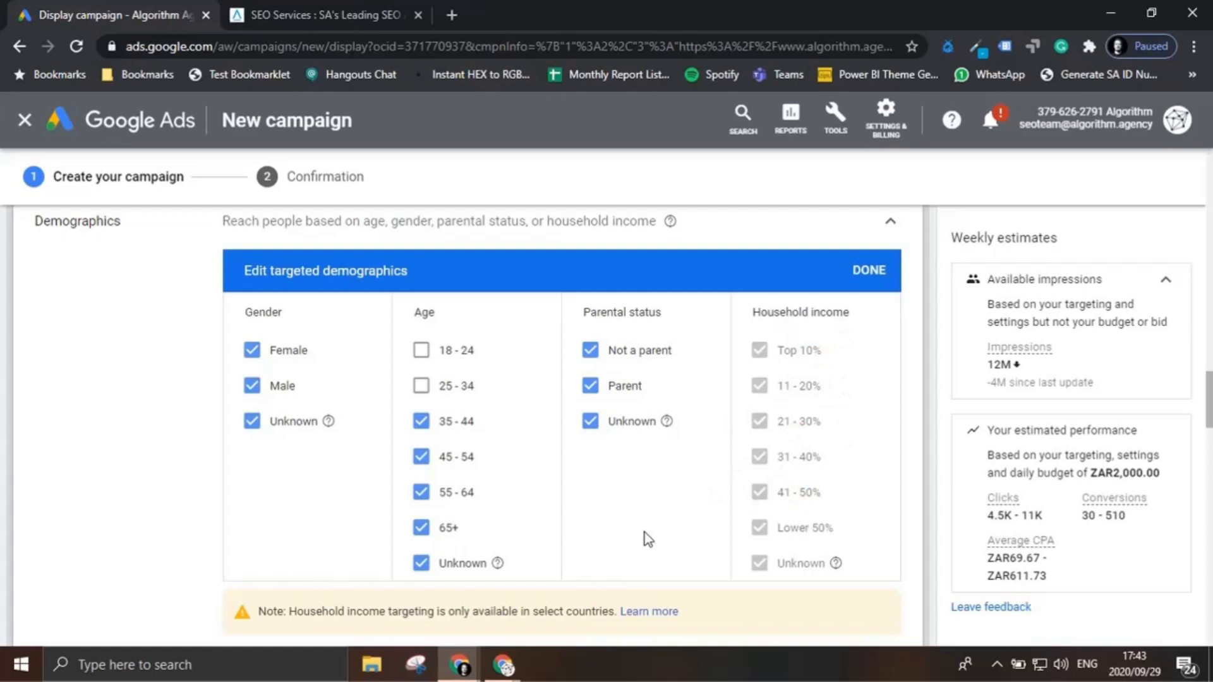
Step: Review the targeting expansion level, the dynamic ads option and the responsive display ad section below the demographics
scroll(644, 535, down, 4)
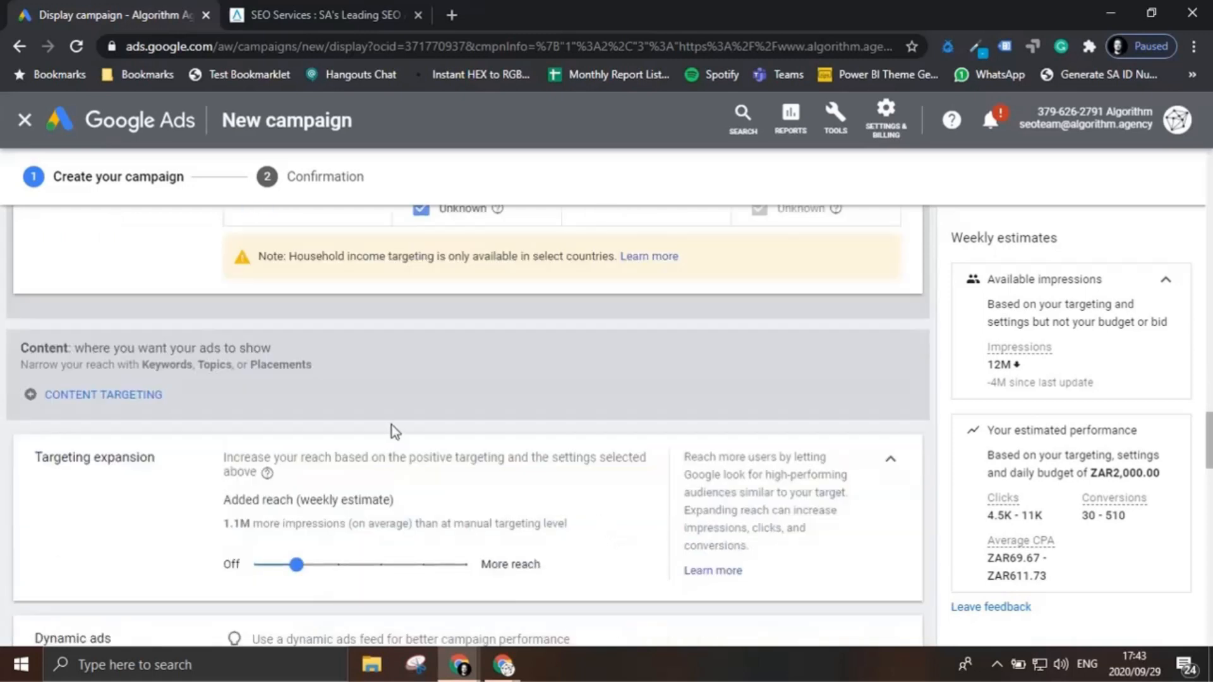
mouse_move(297, 565)
mouse_down()
mouse_move(433, 577)
mouse_move(299, 570)
mouse_up()
scroll(422, 500, down, 3)
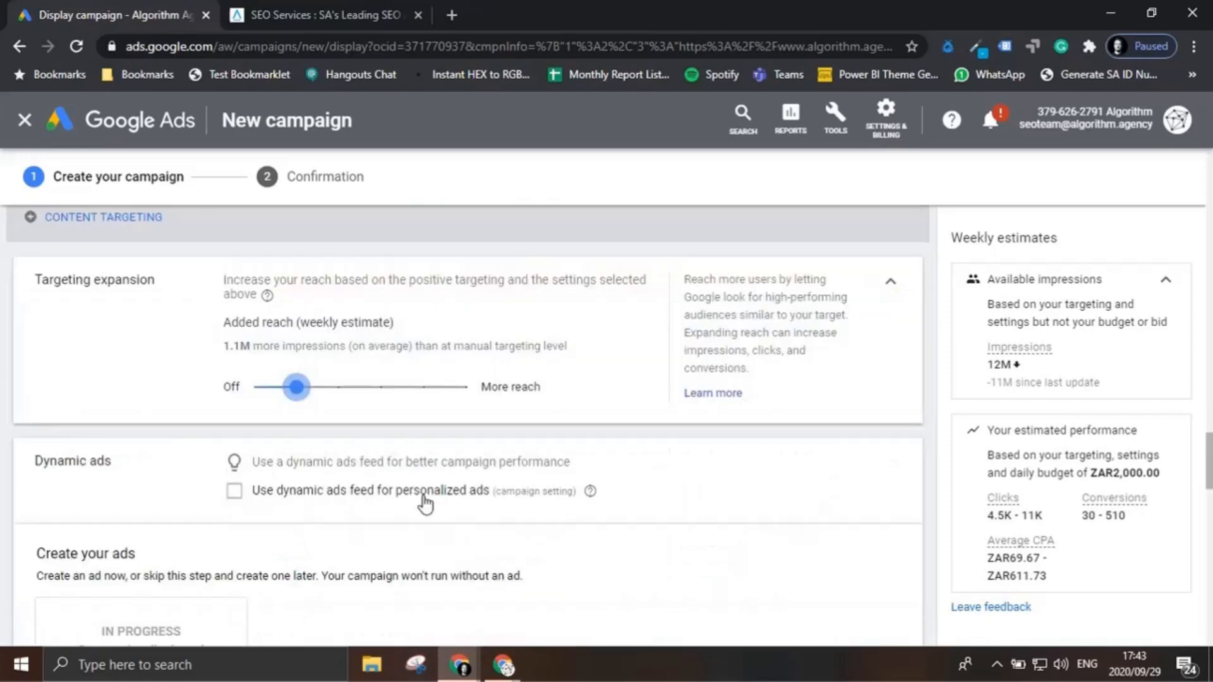
scroll(423, 504, down, 3)
scroll(423, 504, down, 5)
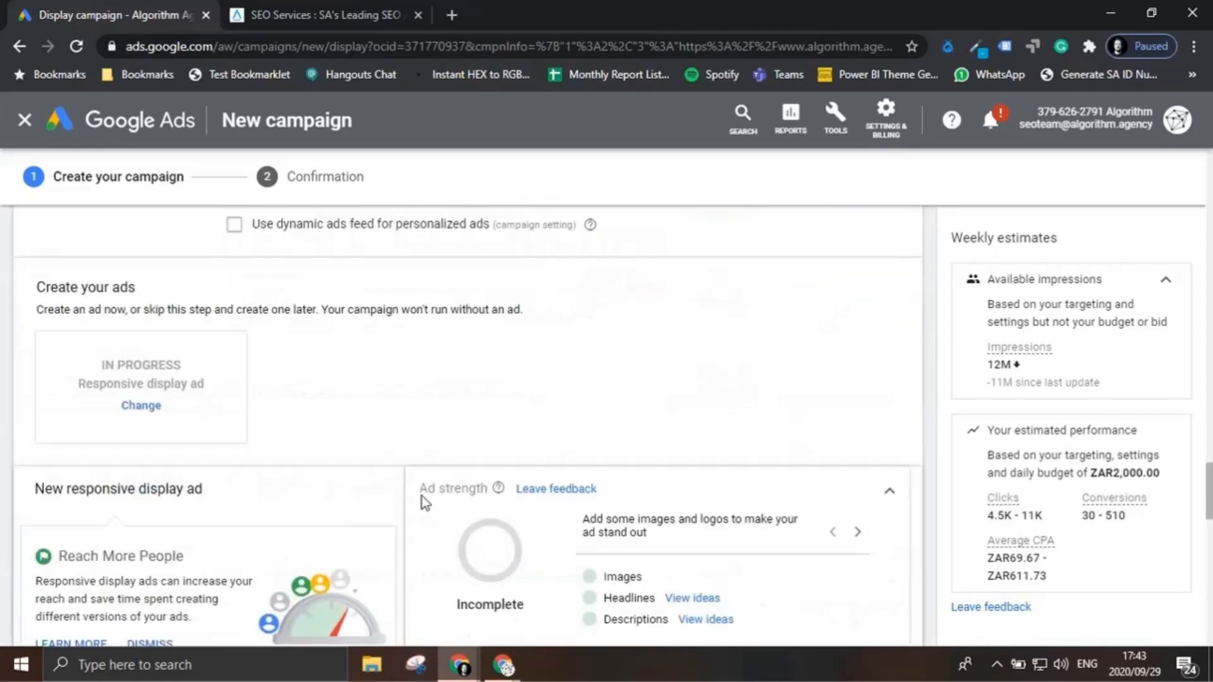
scroll(423, 503, down, 2)
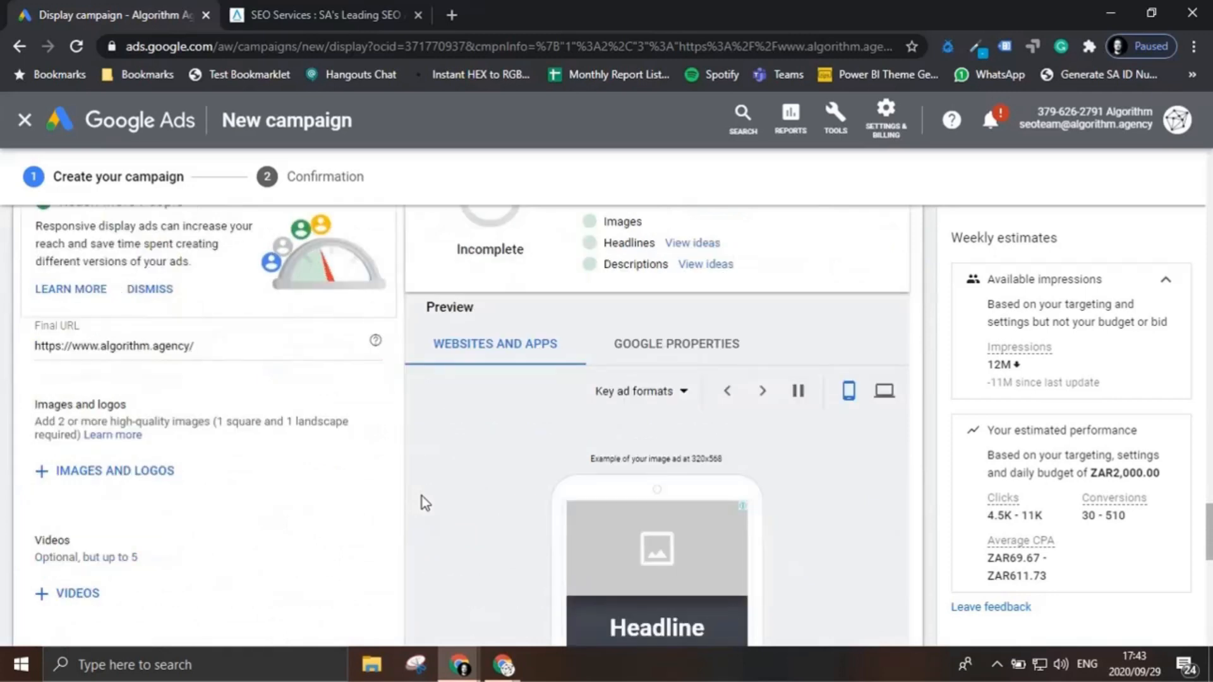
scroll(423, 503, down, 2)
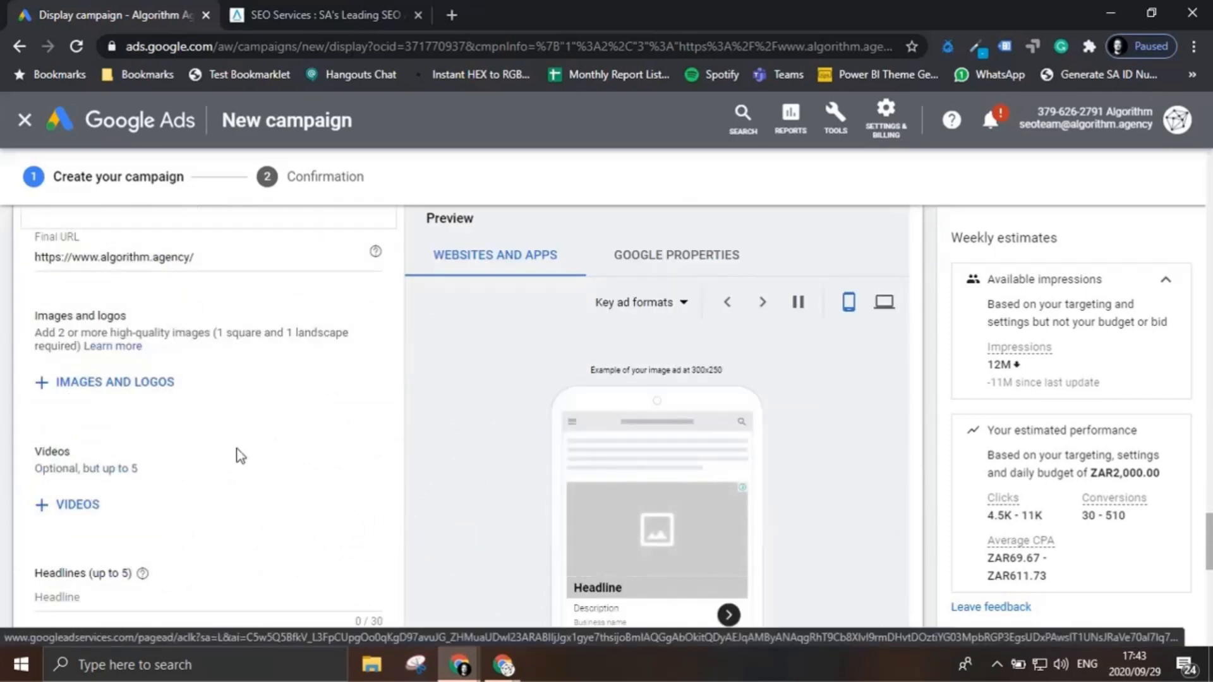
Step: Upload ALGO-GDN-Square-SPACE.png, ALGO-LOGO-GDN-Landscape.png, ALGO-LOGO-GDN-Square-SPACE.png and ALGO-SPACE-GDN-Landscape.png from the Desktop as the ad's images and logos
click(138, 396)
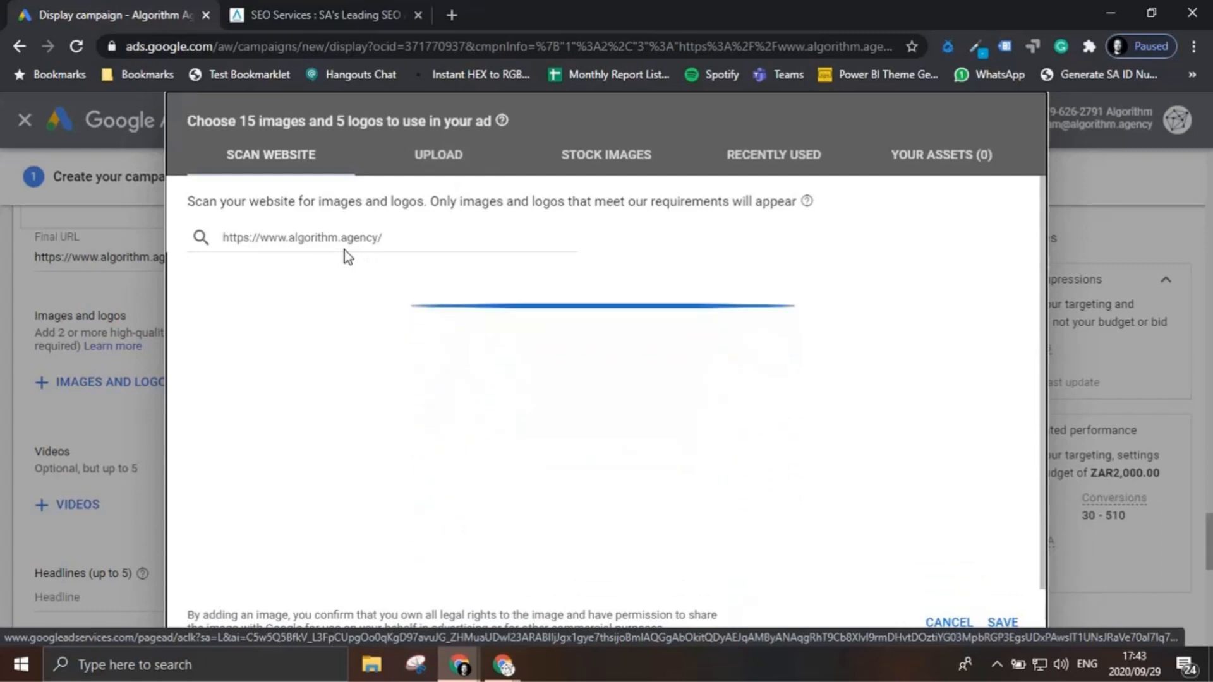
click(464, 168)
click(611, 452)
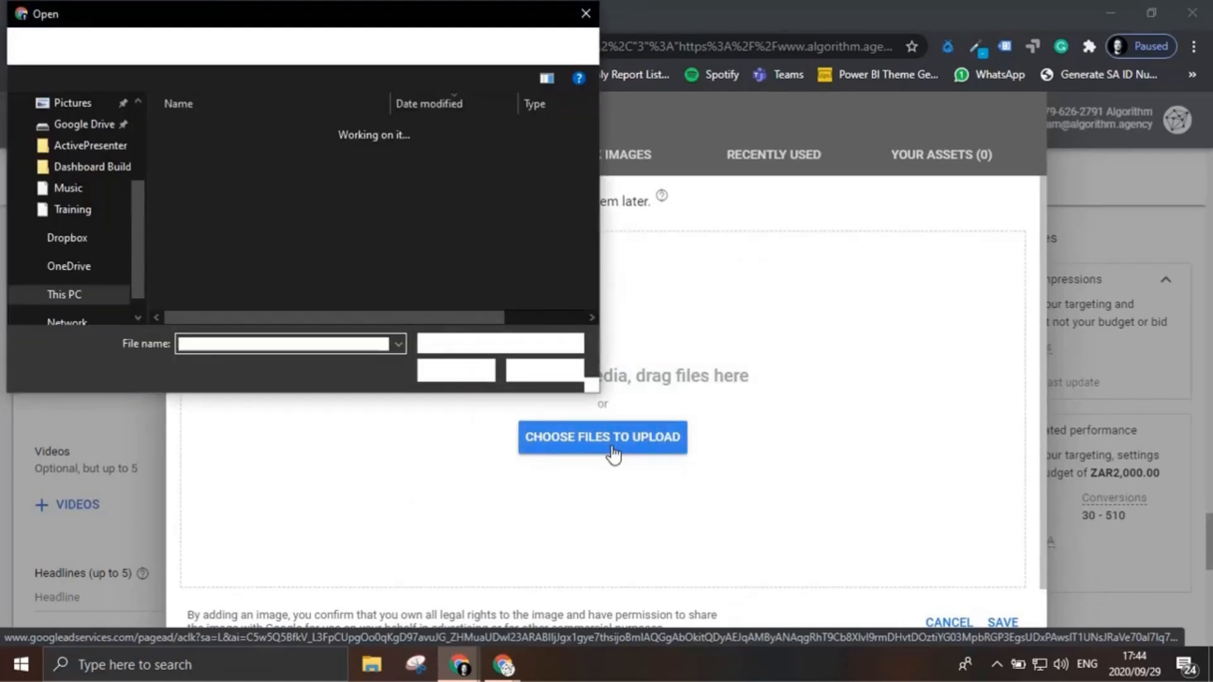
scroll(116, 285, up, 3)
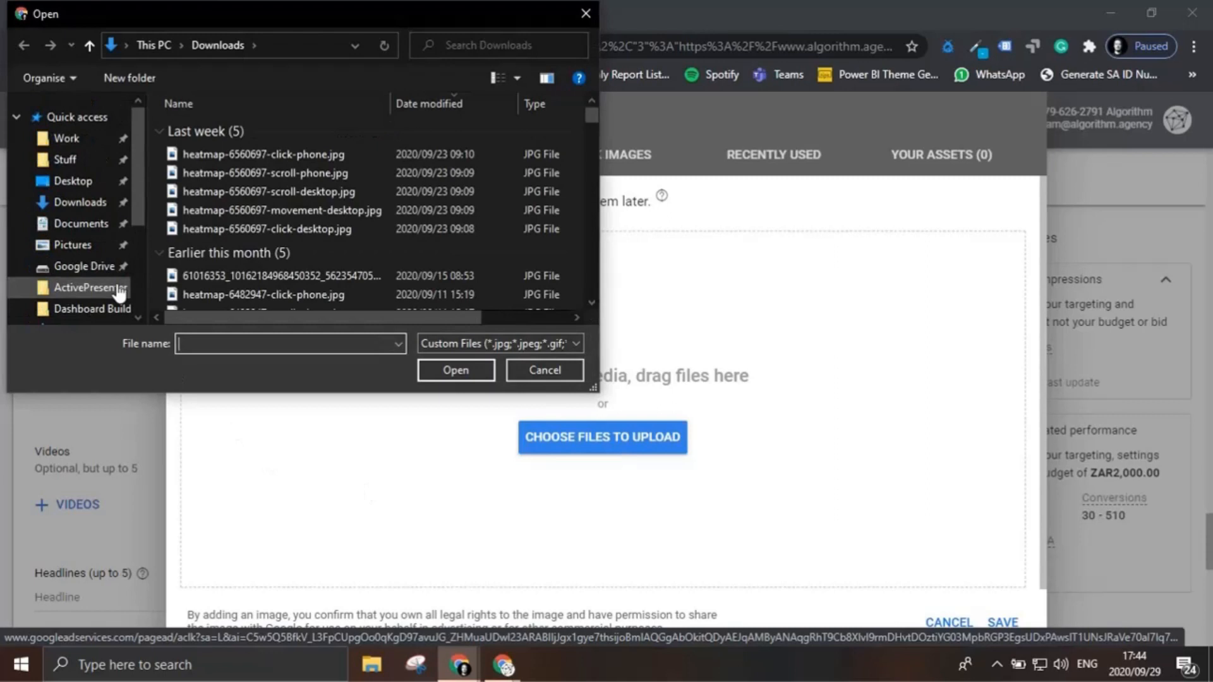
click(87, 181)
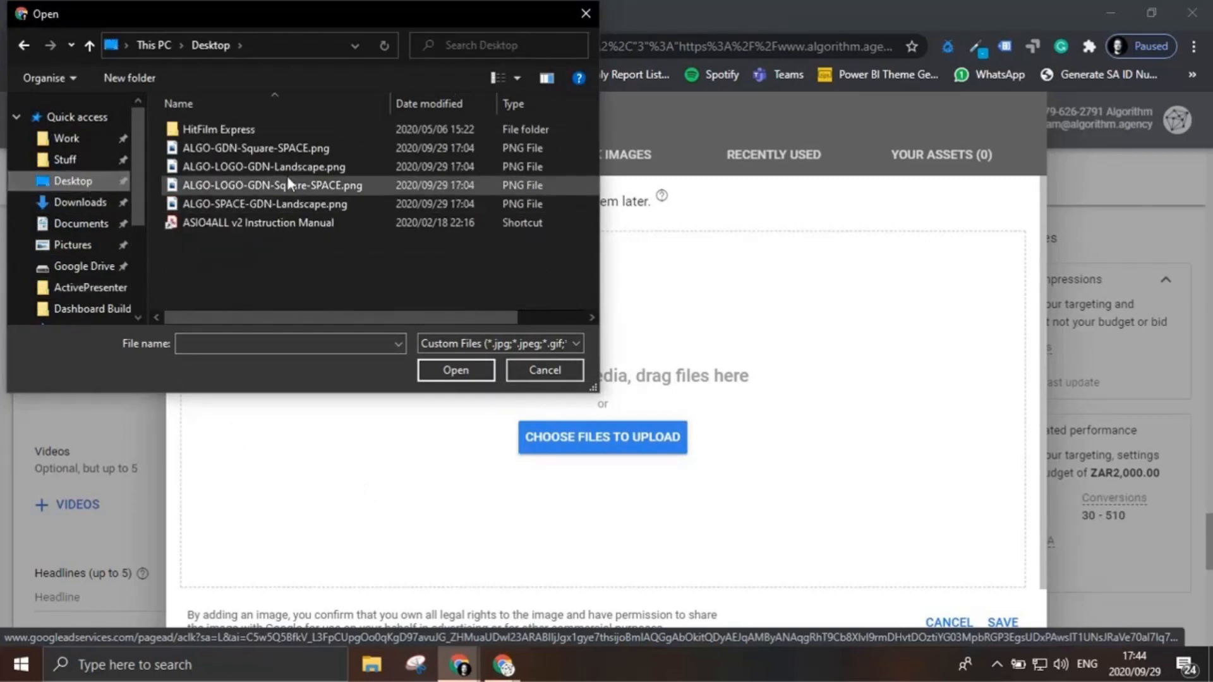
click(283, 146)
shift+click(279, 201)
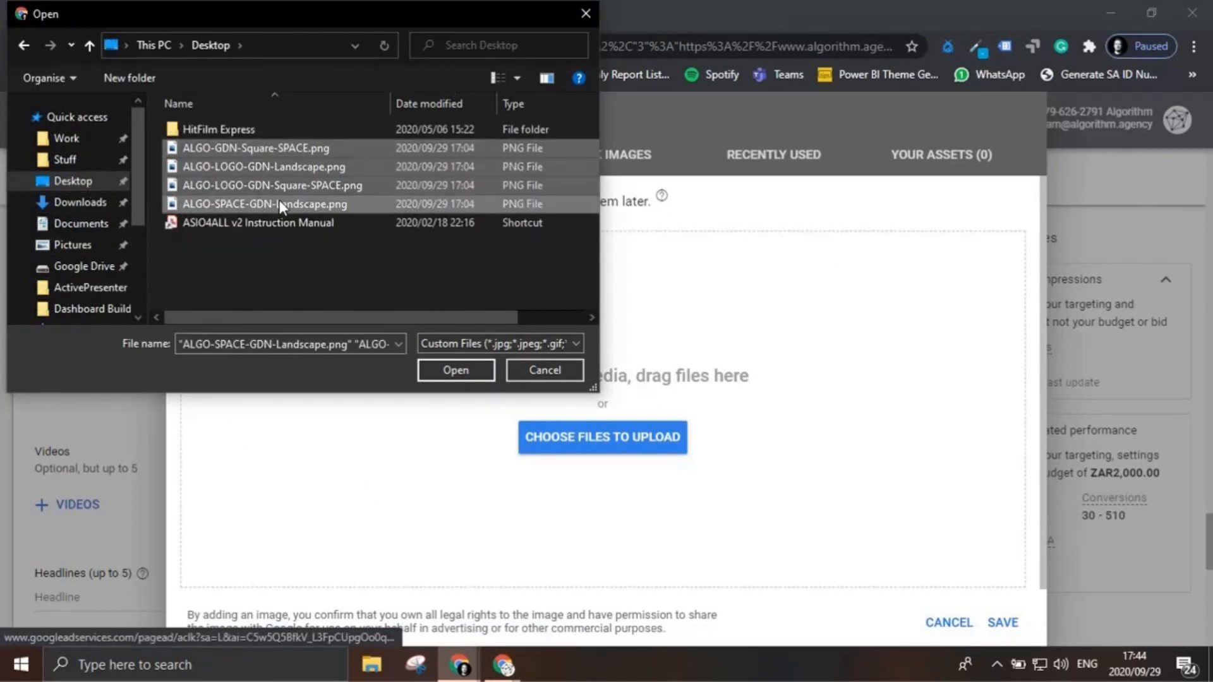
click(458, 372)
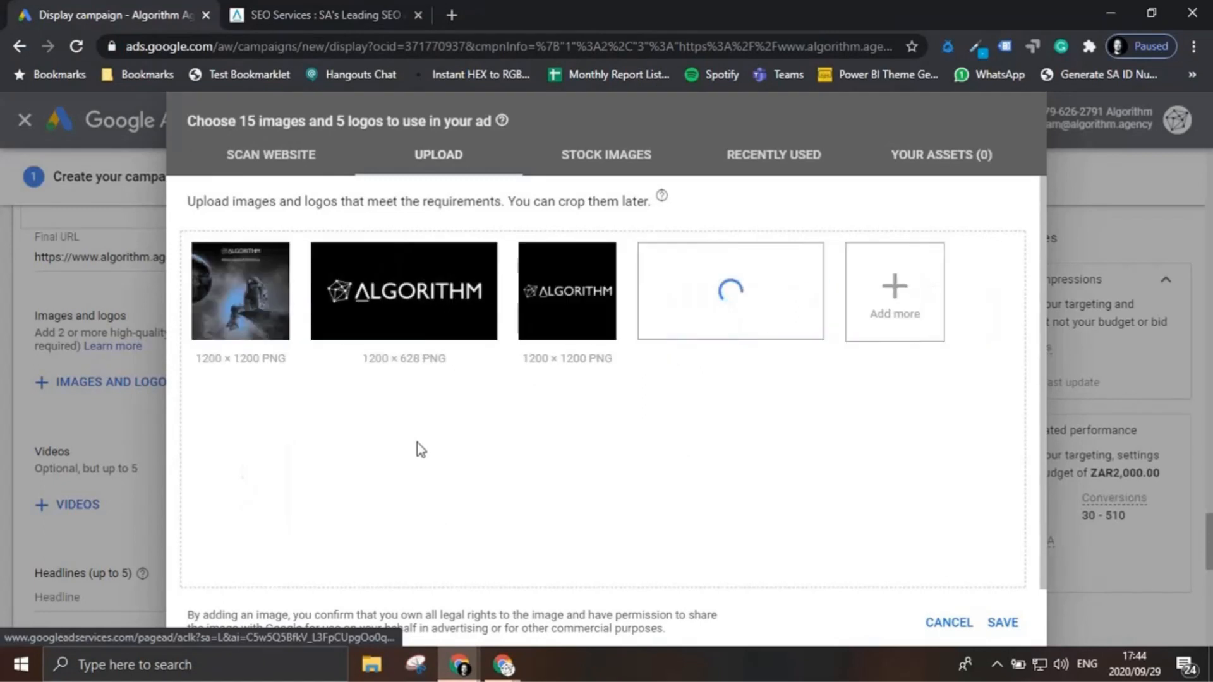
Step: Use ALGO-LOGO-GDN-Landscape.png as a logo with only the 4:1 ratio selected
mouse_move(291, 374)
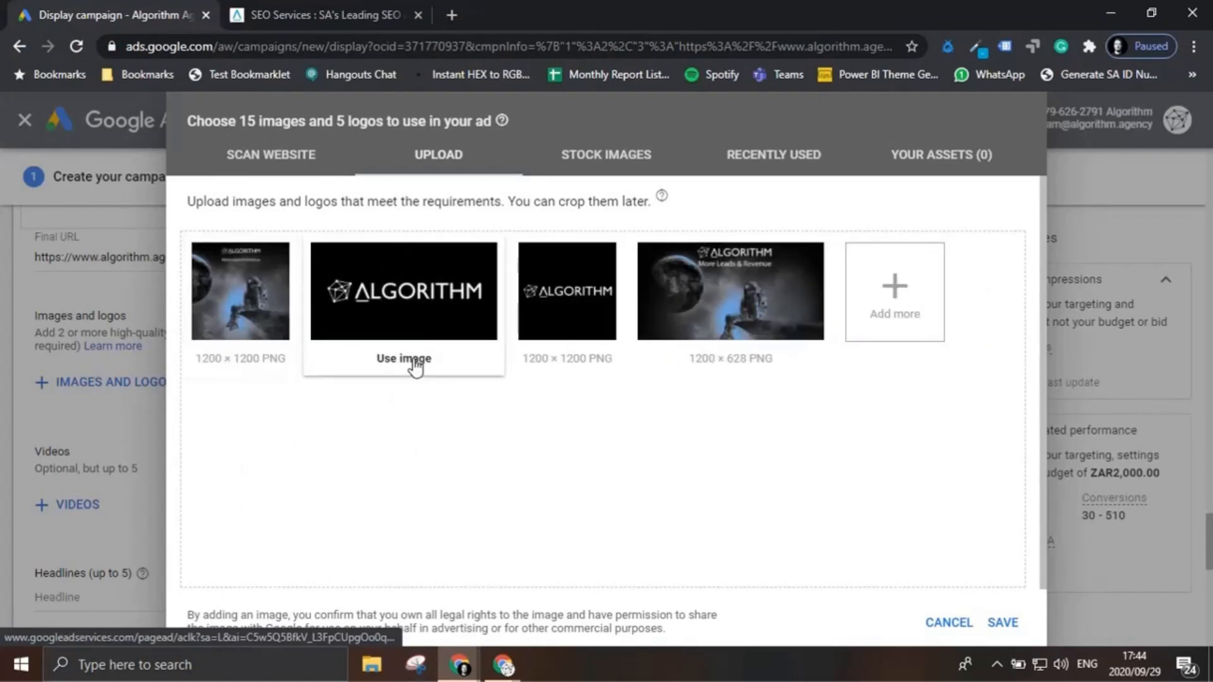
click(415, 365)
click(302, 194)
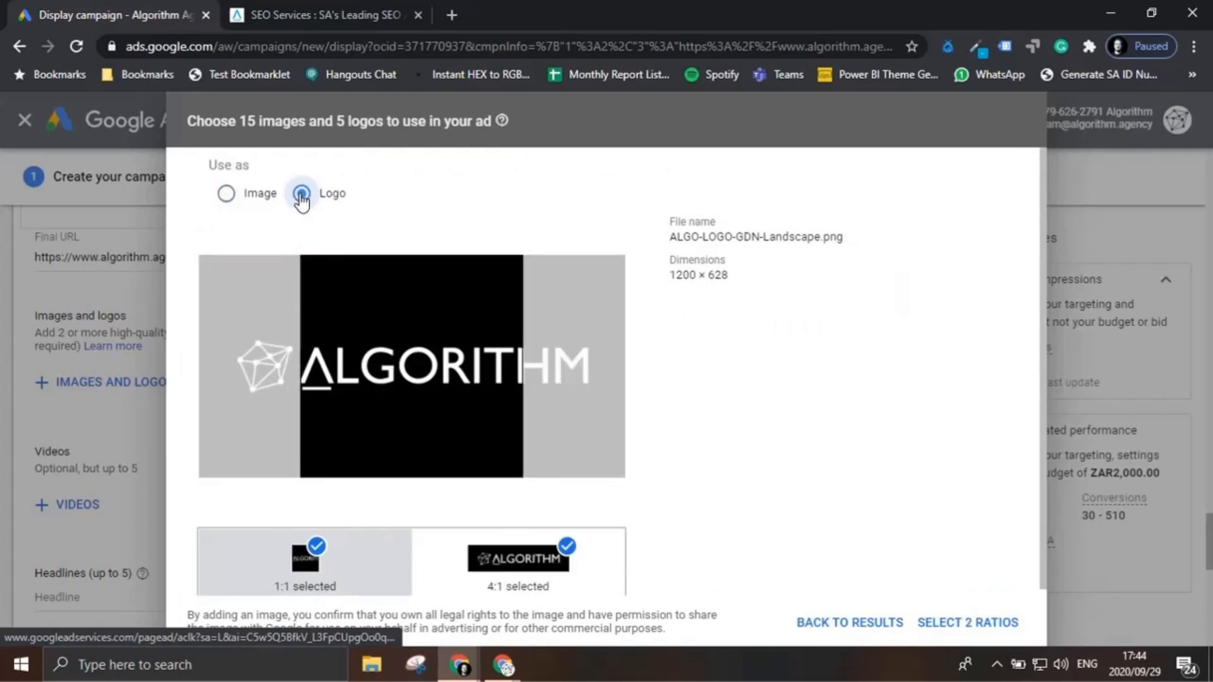
scroll(598, 566, down, 1)
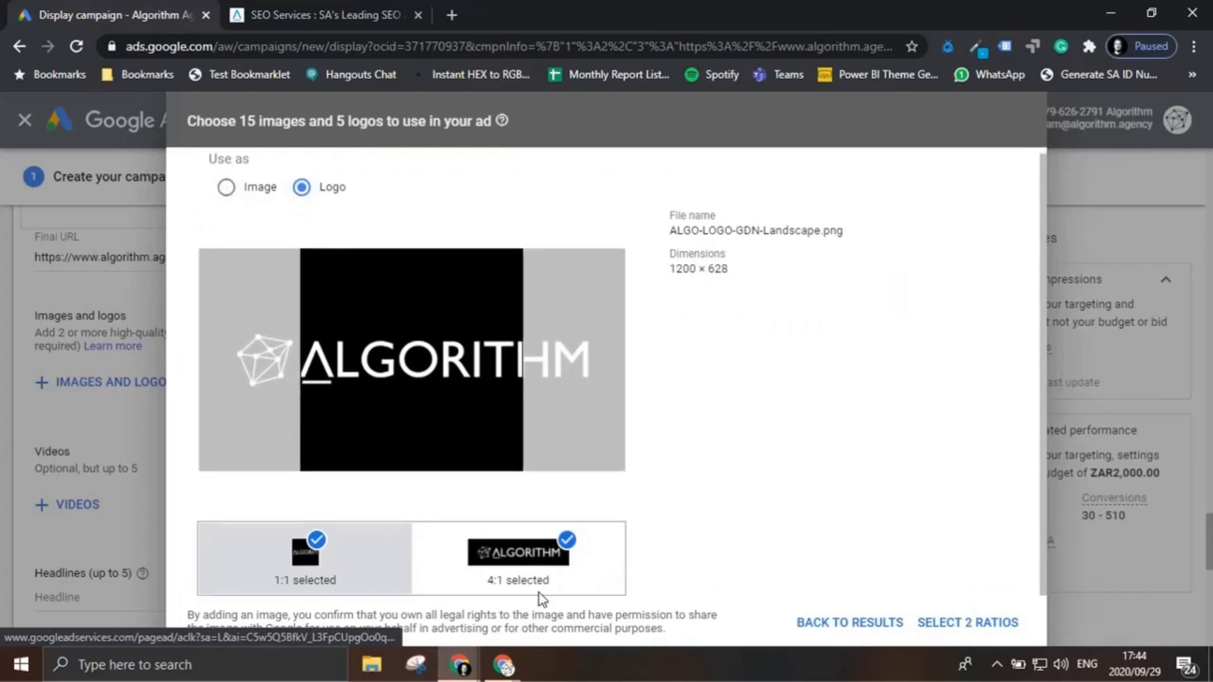
click(317, 541)
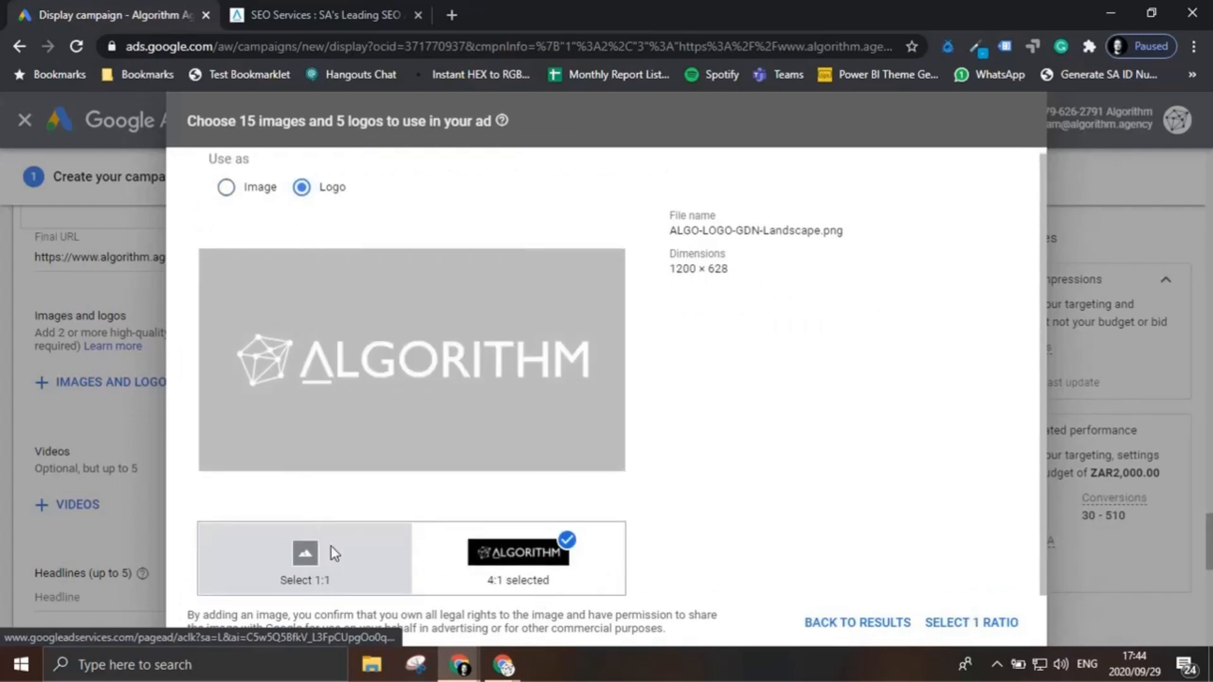
click(534, 540)
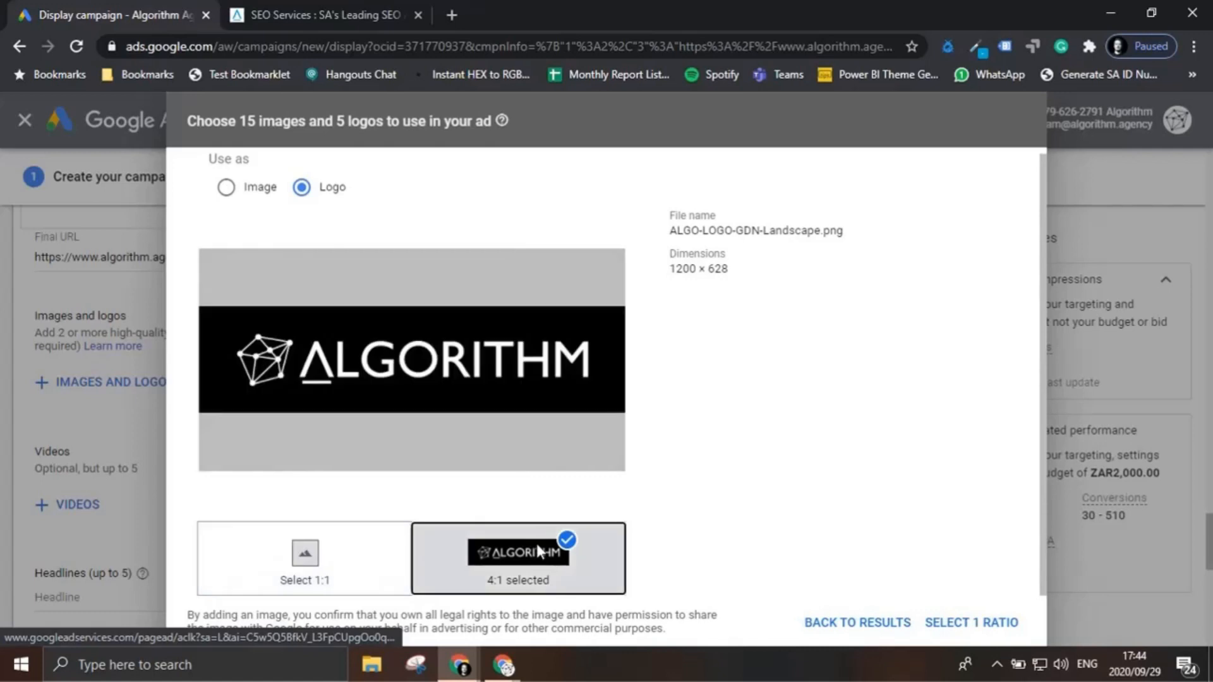
click(989, 622)
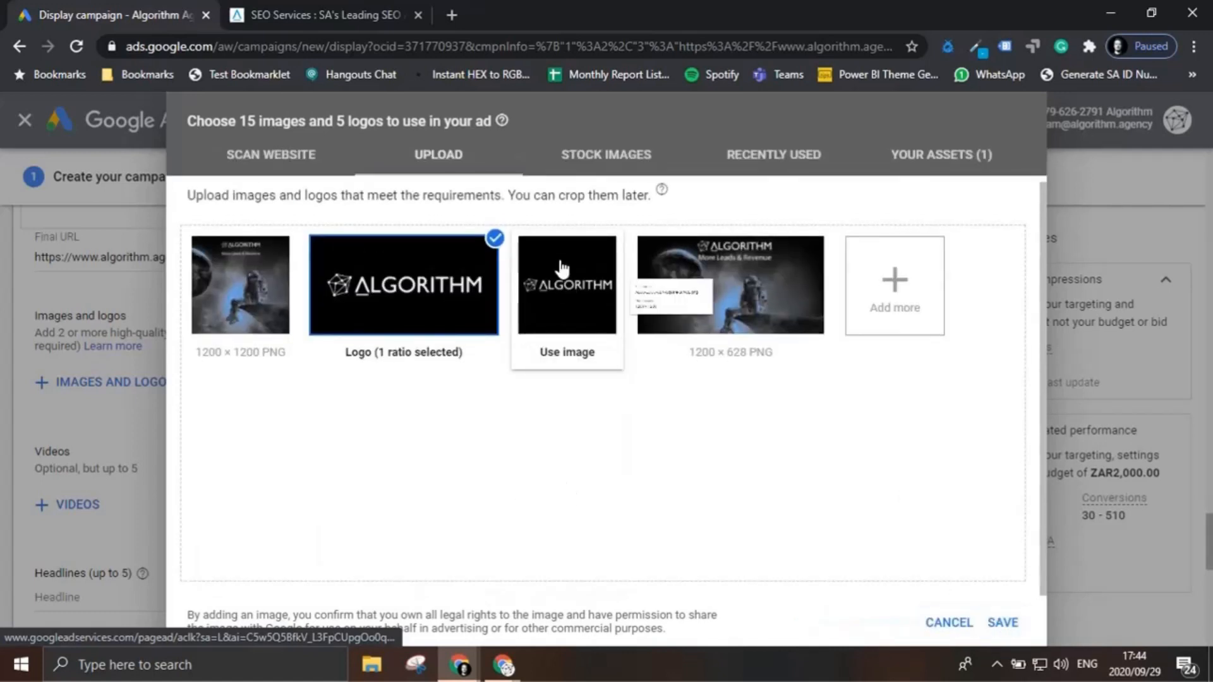
Step: Use ALGO-LOGO-GDN-Square-SPACE.png as a logo in the 1:1 ratio
click(563, 268)
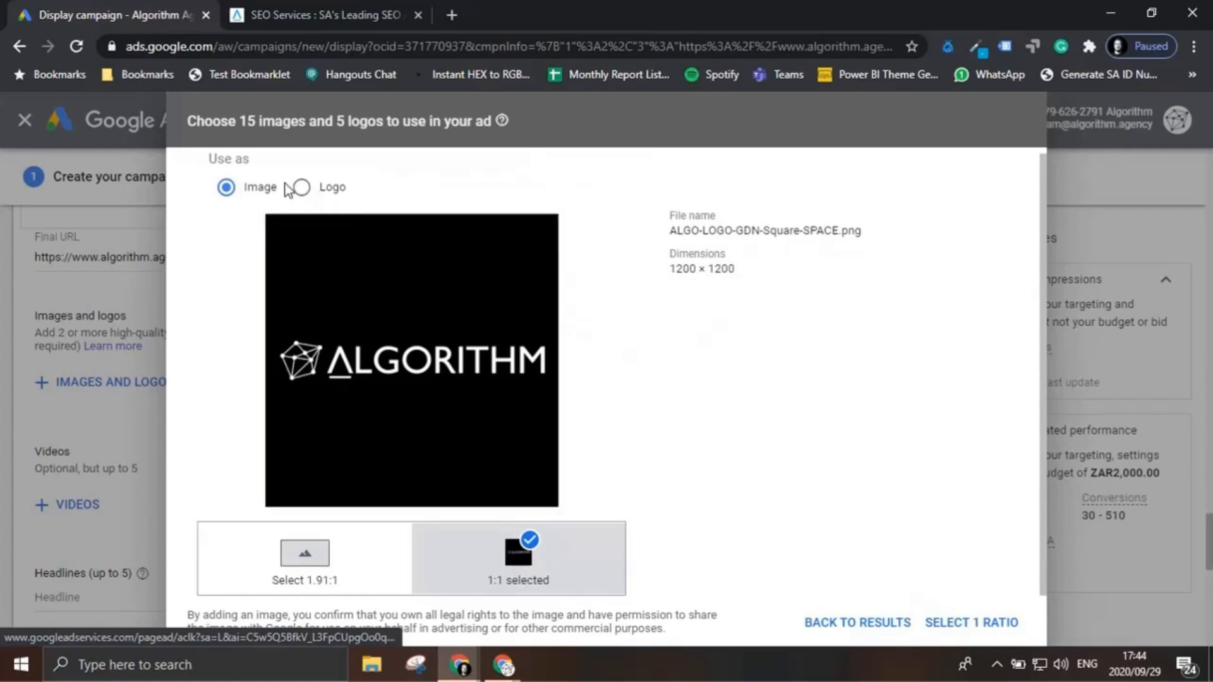
click(316, 192)
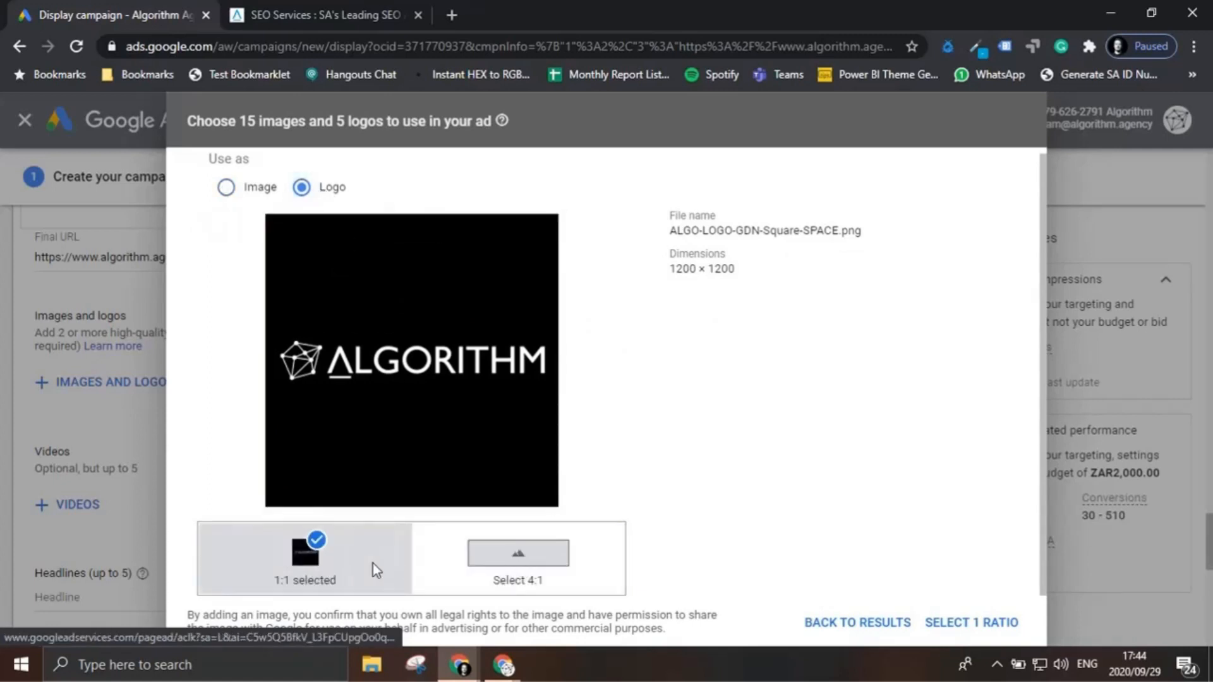
click(1018, 622)
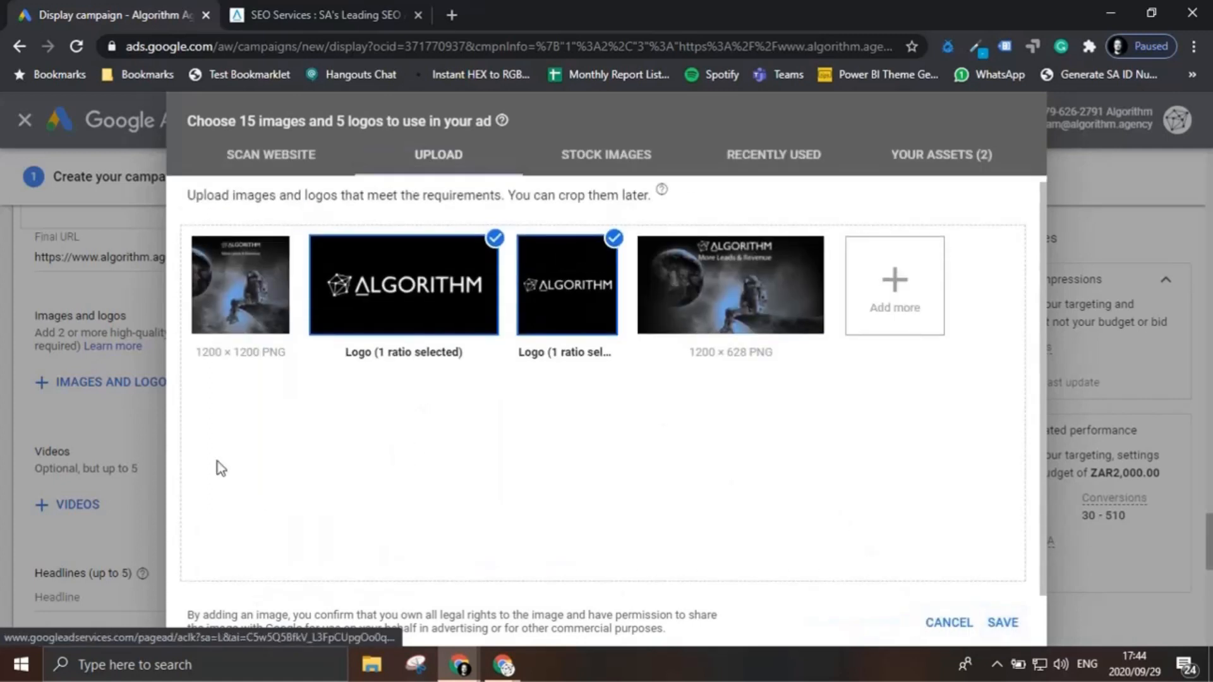
Step: Use ALGO-GDN-Square-SPACE.png at 1:1 and ALGO-SPACE-GDN-Landscape.png at 1.91:1 as images, and save the ad's image and logo selection
click(268, 297)
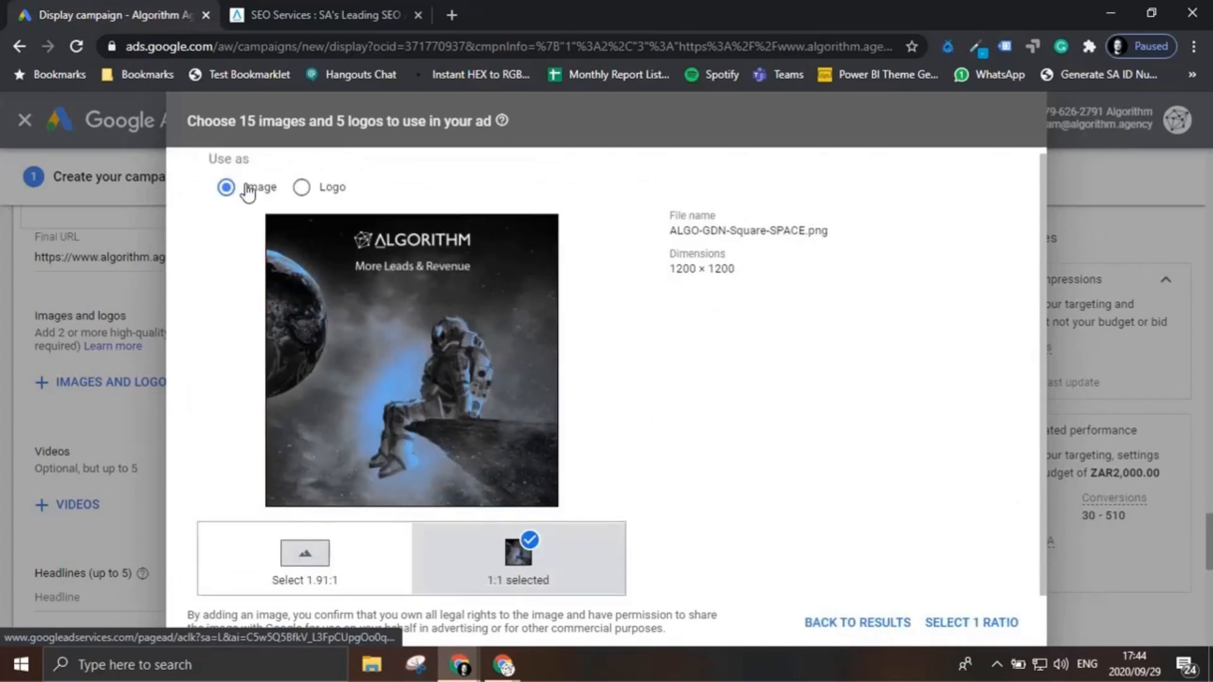
click(1003, 624)
click(764, 300)
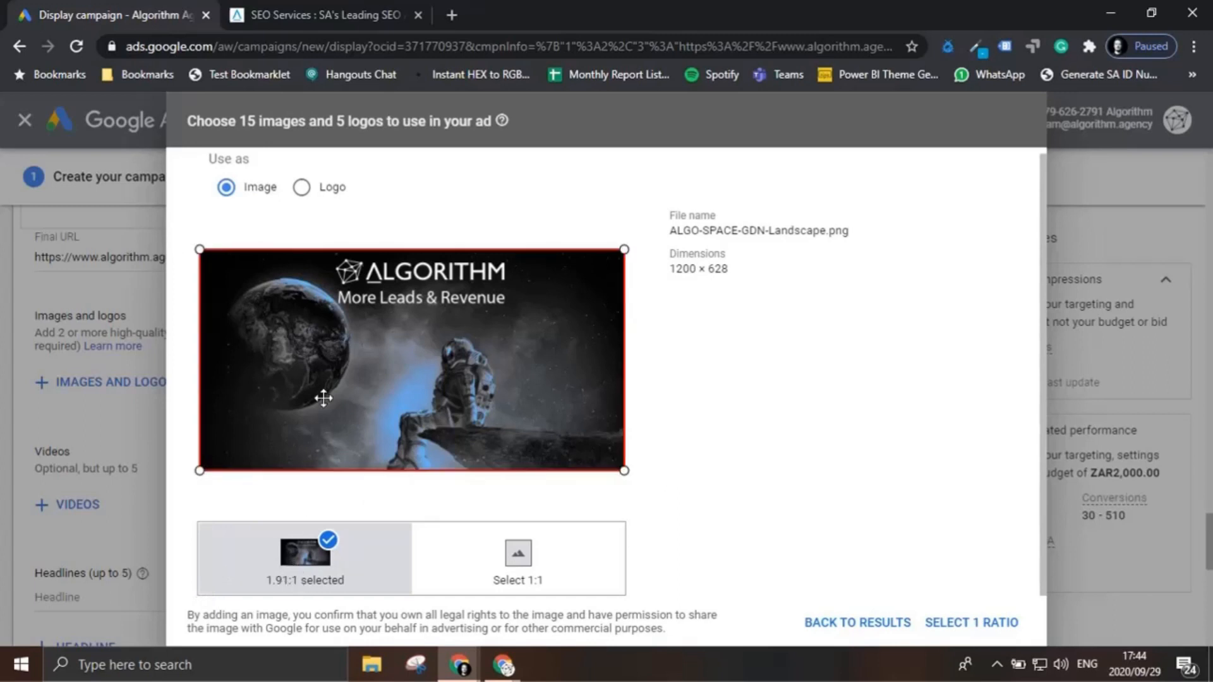
triple_click(699, 266)
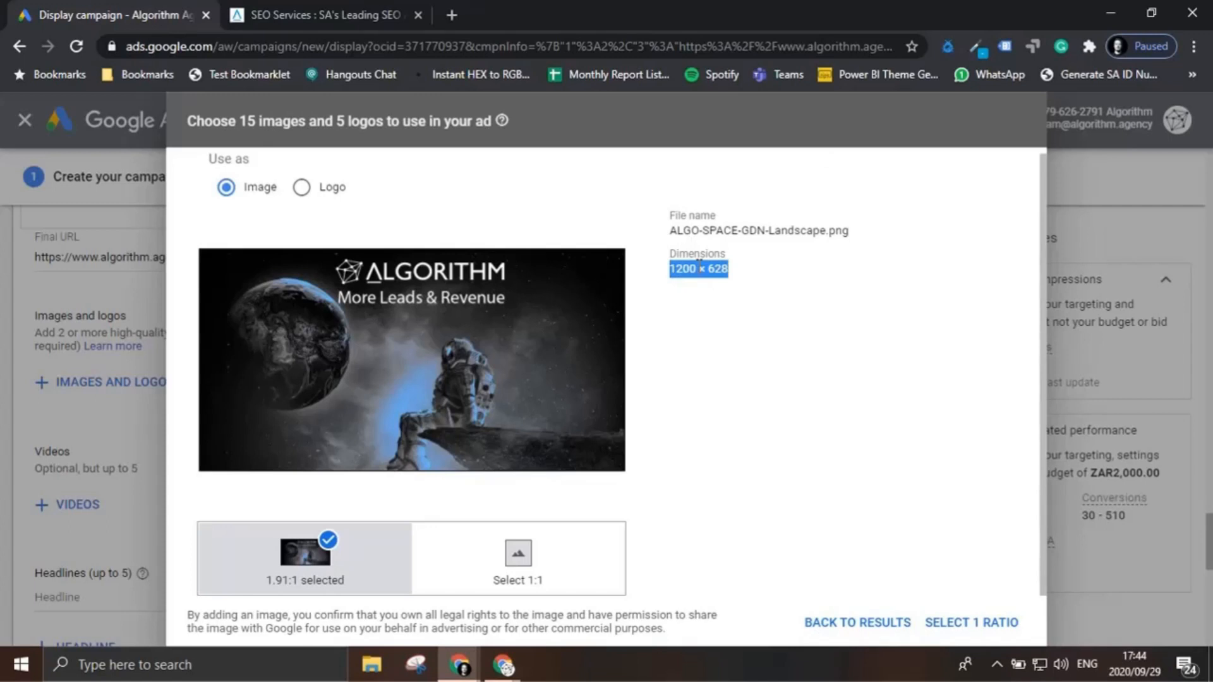
click(998, 621)
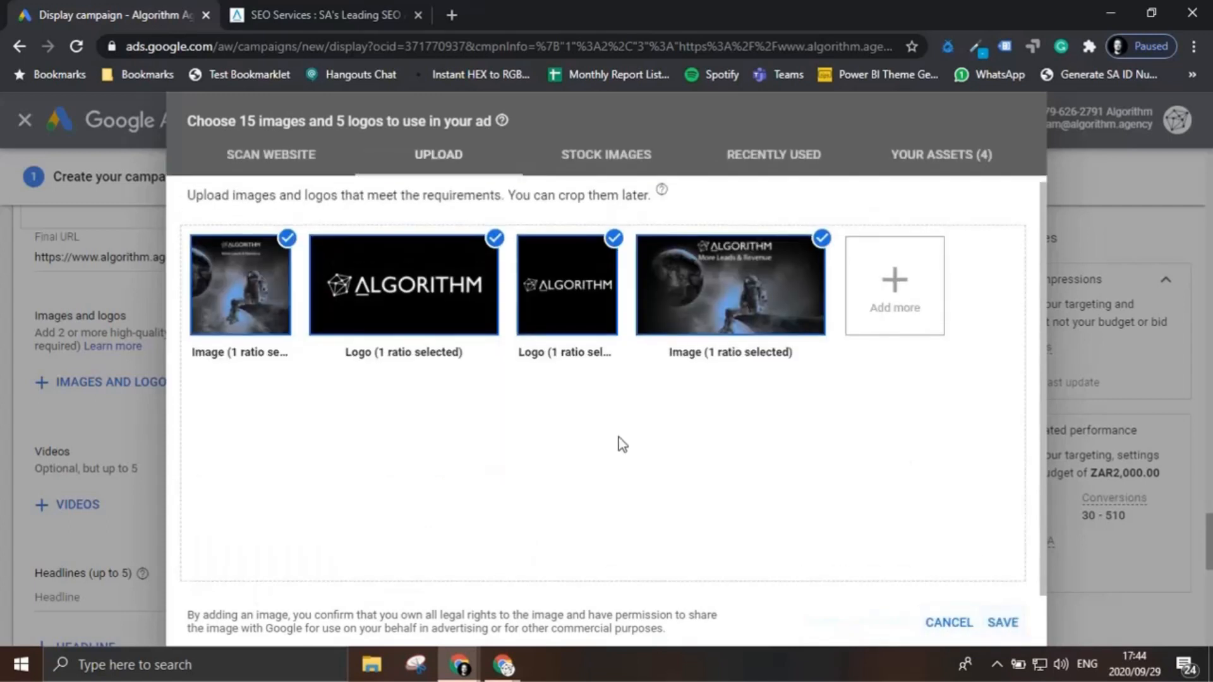
click(1003, 622)
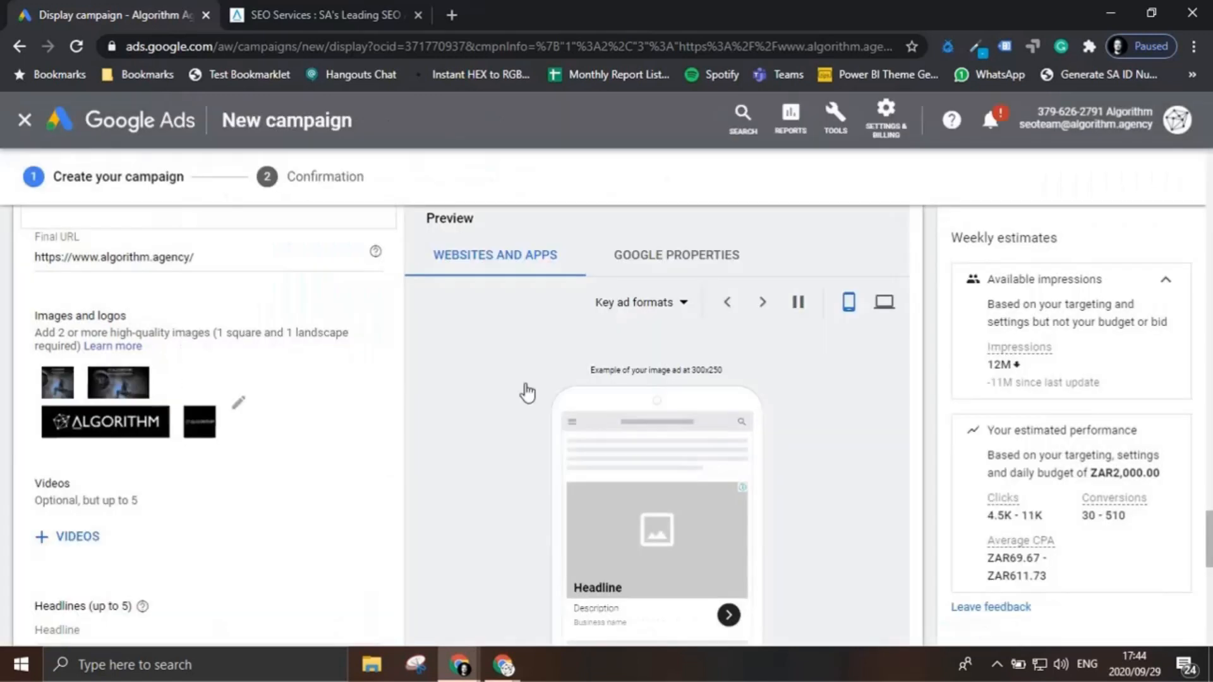
Step: Check the ad preview with the new images and add the suggested headline "Leading Performance Marketing"
scroll(457, 339, down, 1)
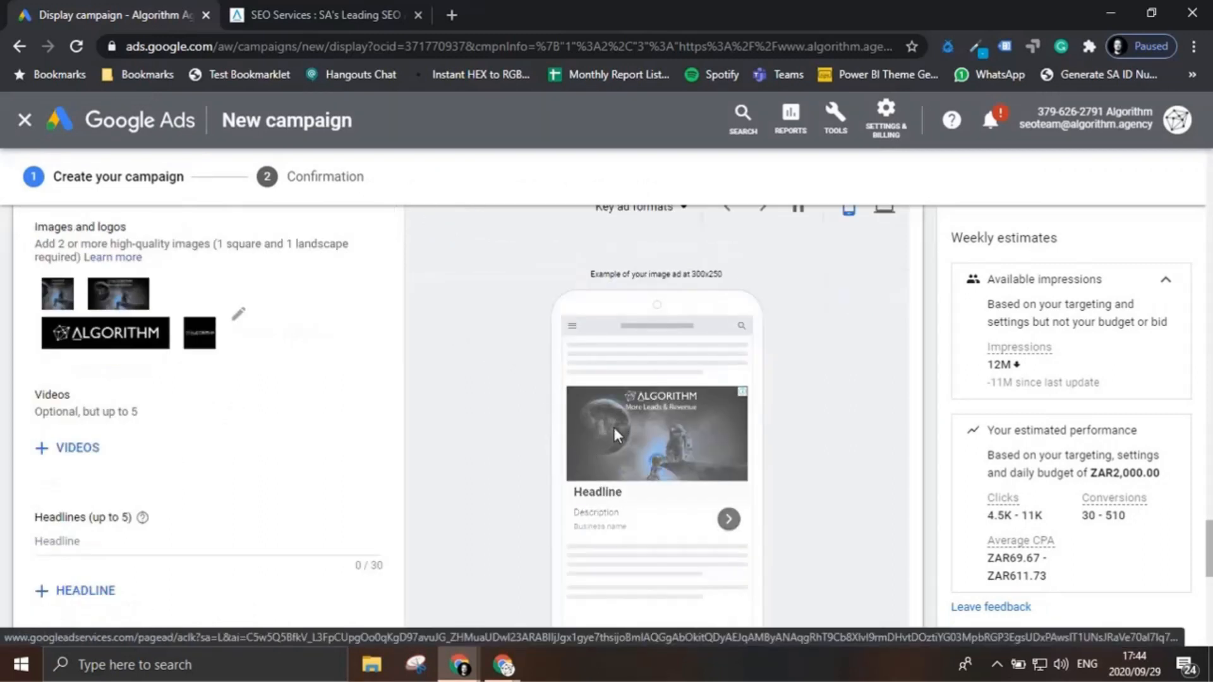
scroll(638, 436, up, 3)
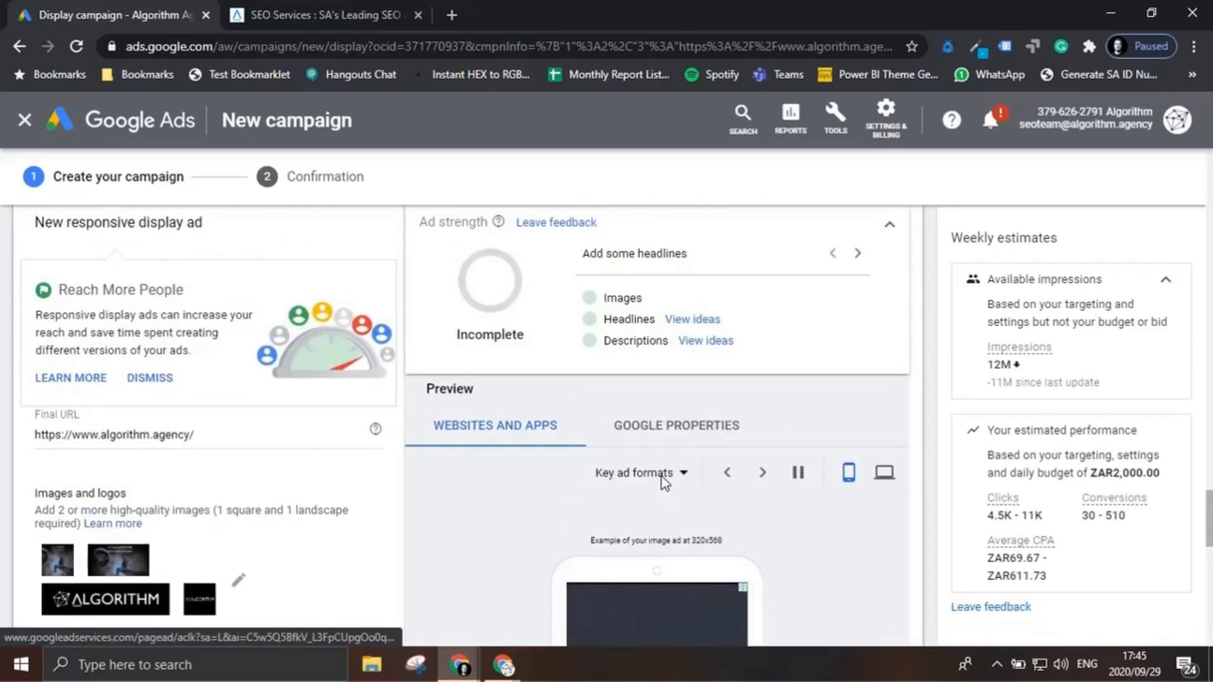
scroll(662, 482, down, 3)
scroll(696, 540, down, 1)
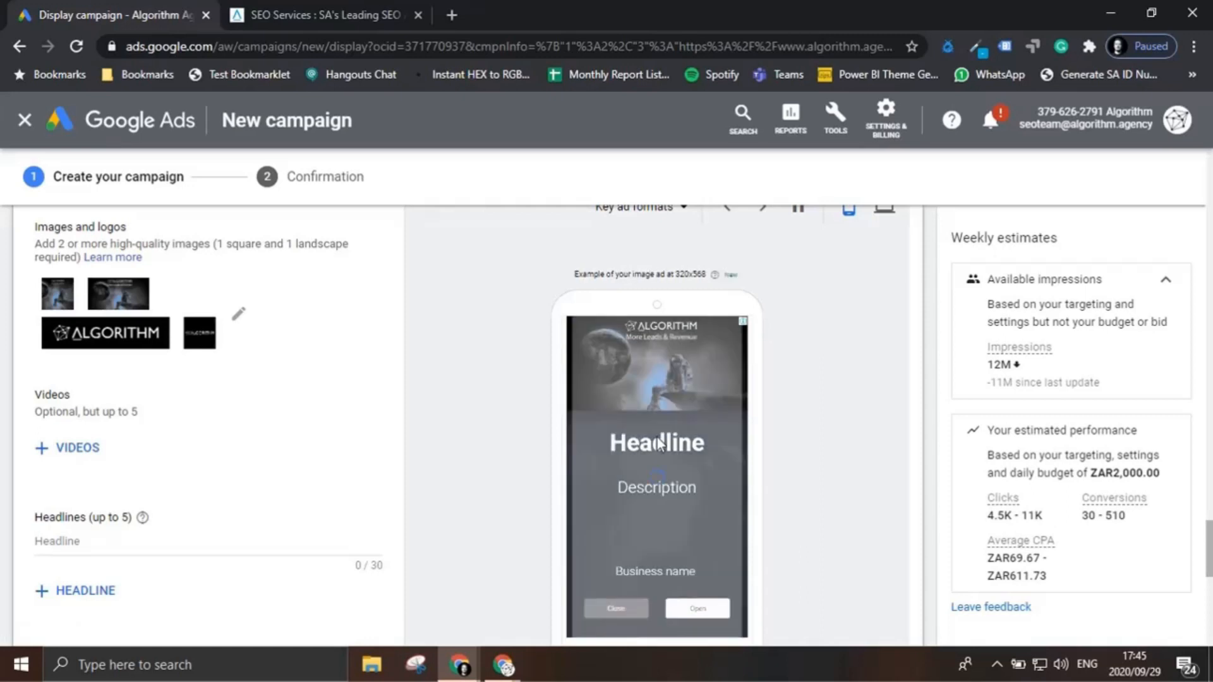
scroll(165, 411, down, 1)
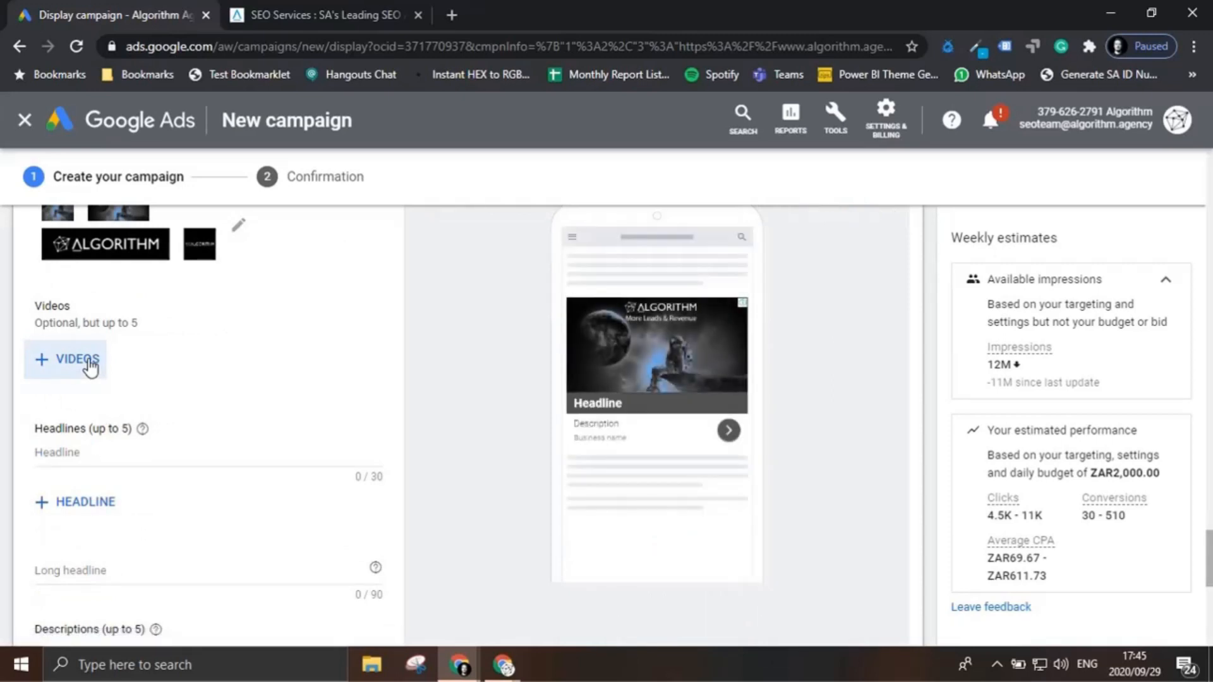
click(135, 456)
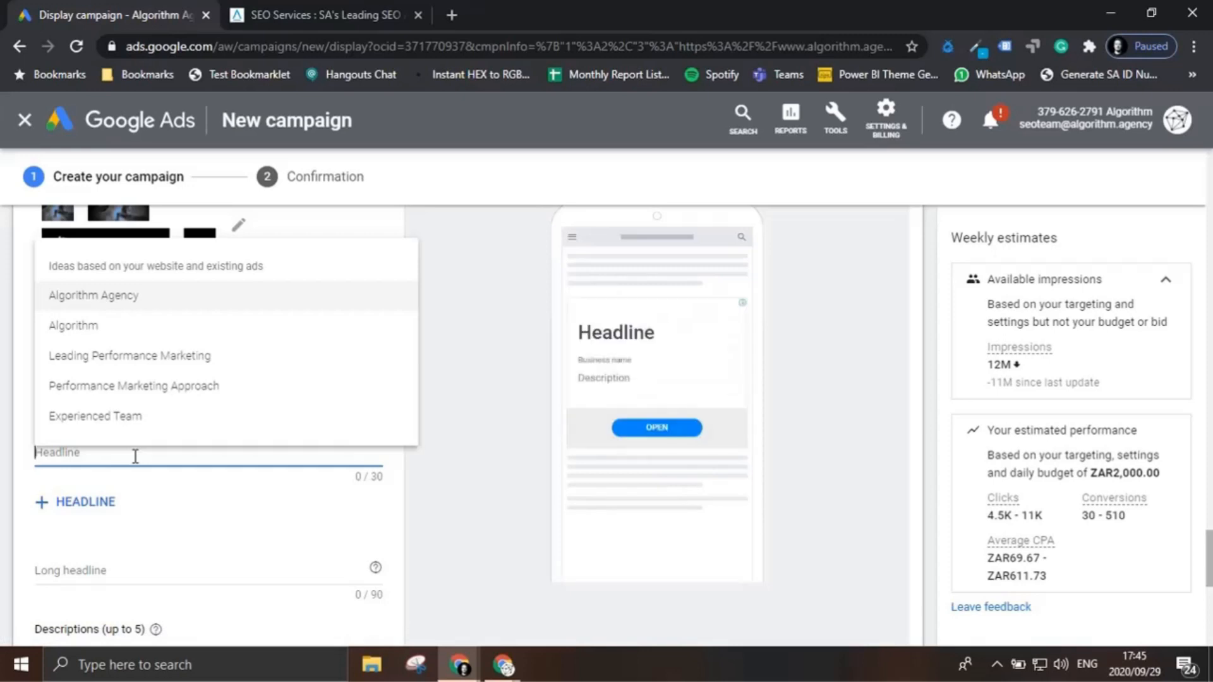
click(163, 352)
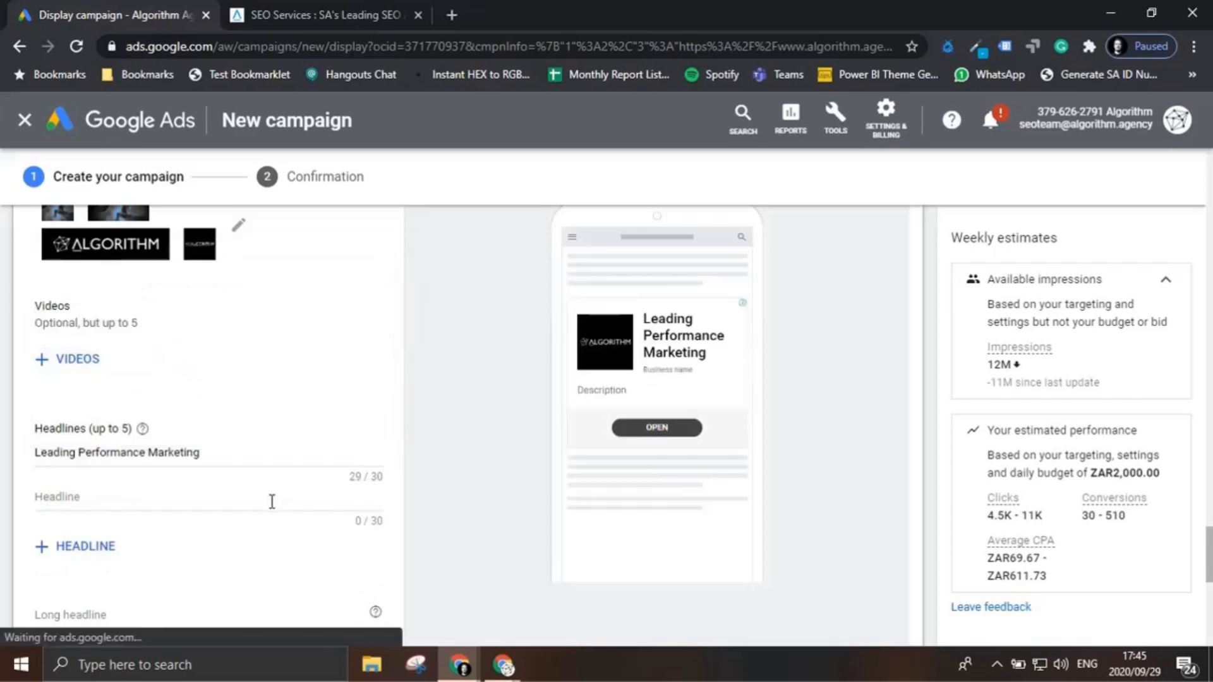
Step: Copy the first headline, "Leading Performance Marketing", into the ad's long headline
scroll(271, 501, down, 1)
scroll(271, 501, down, 1)
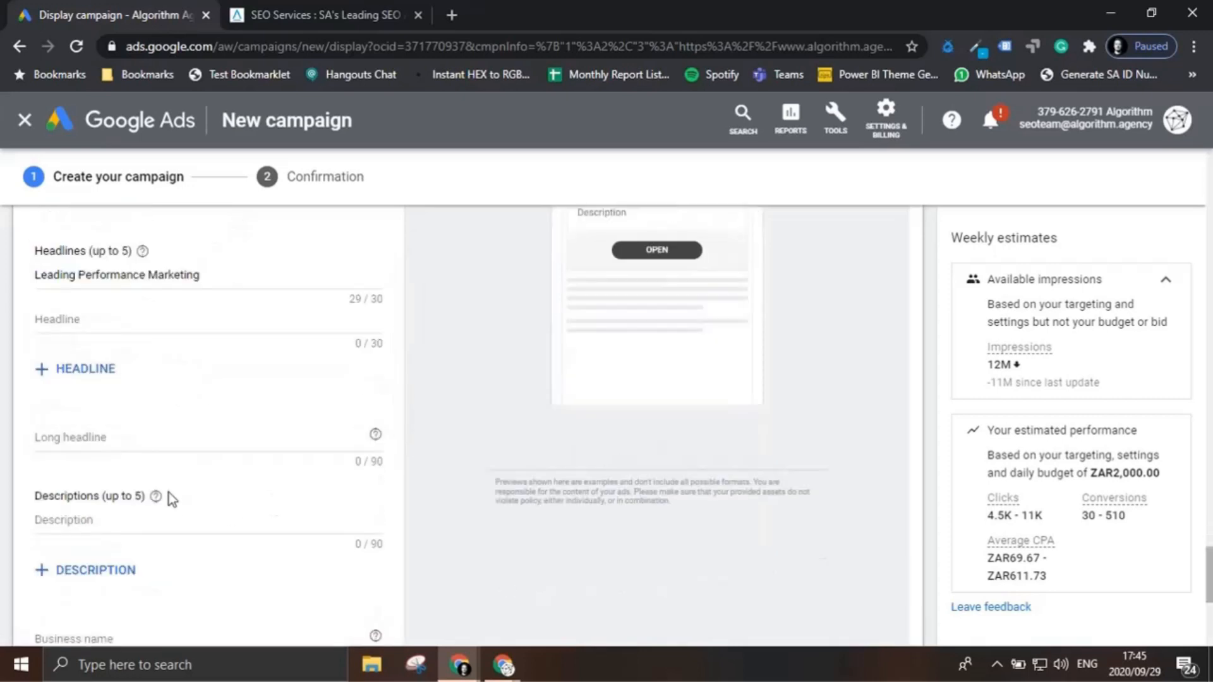
click(126, 437)
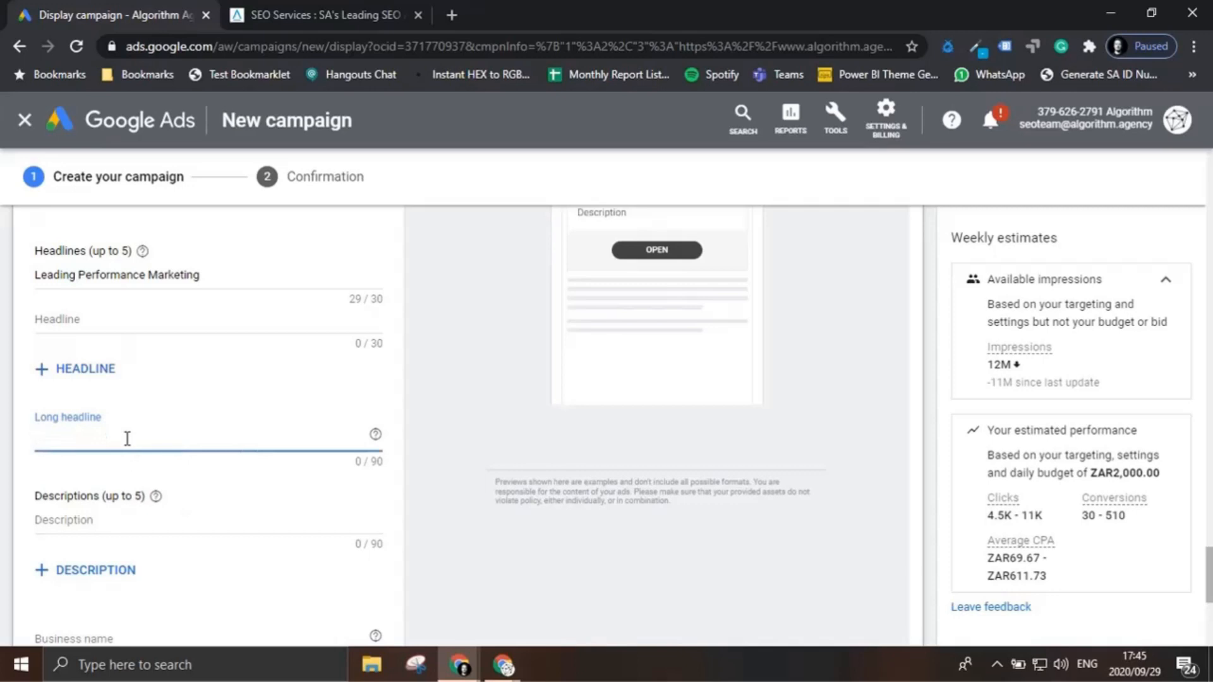
click(147, 276)
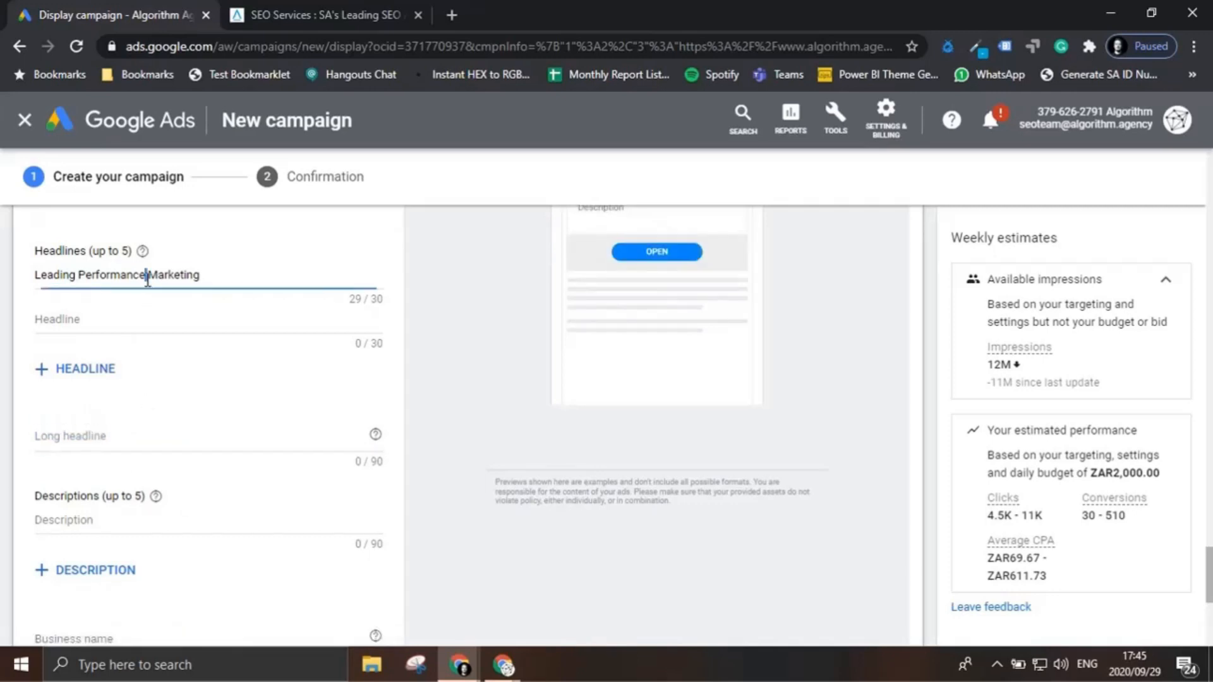
triple_click(147, 276)
key(ctrl+c)
click(125, 443)
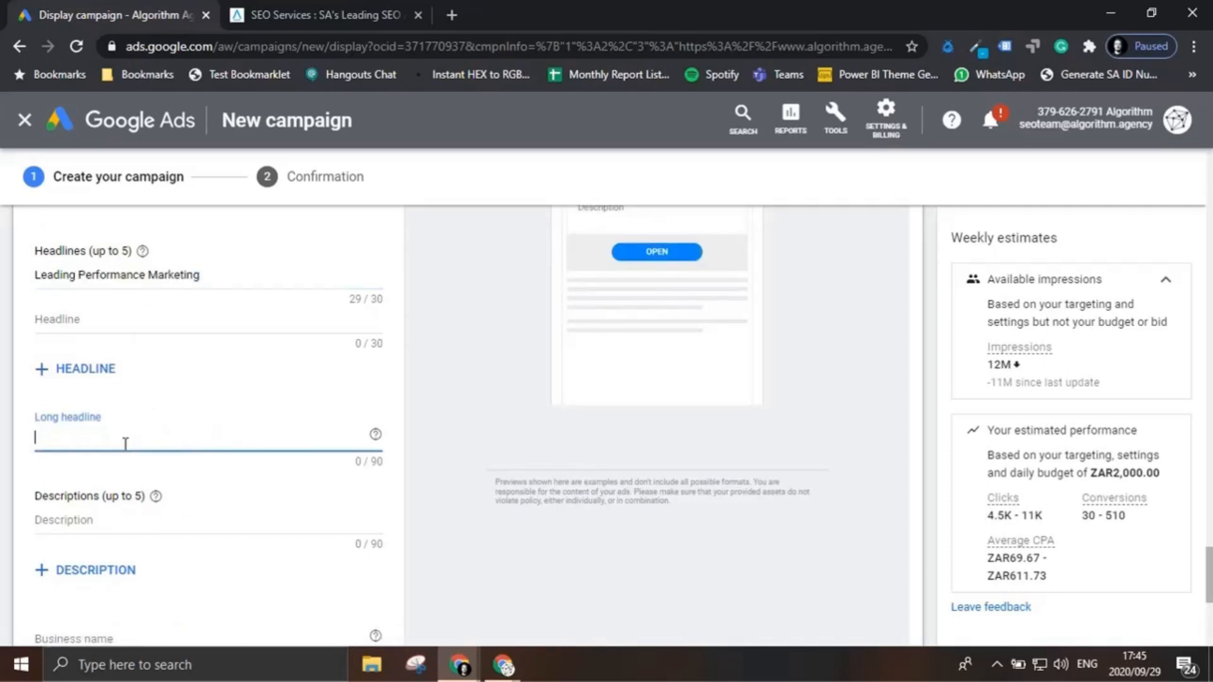
key(ctrl+v)
Step: Add the suggested description "Performance Marketing Agency, SEO & Data Services | Algorithm" and check it in the ad preview
scroll(125, 444, down, 3)
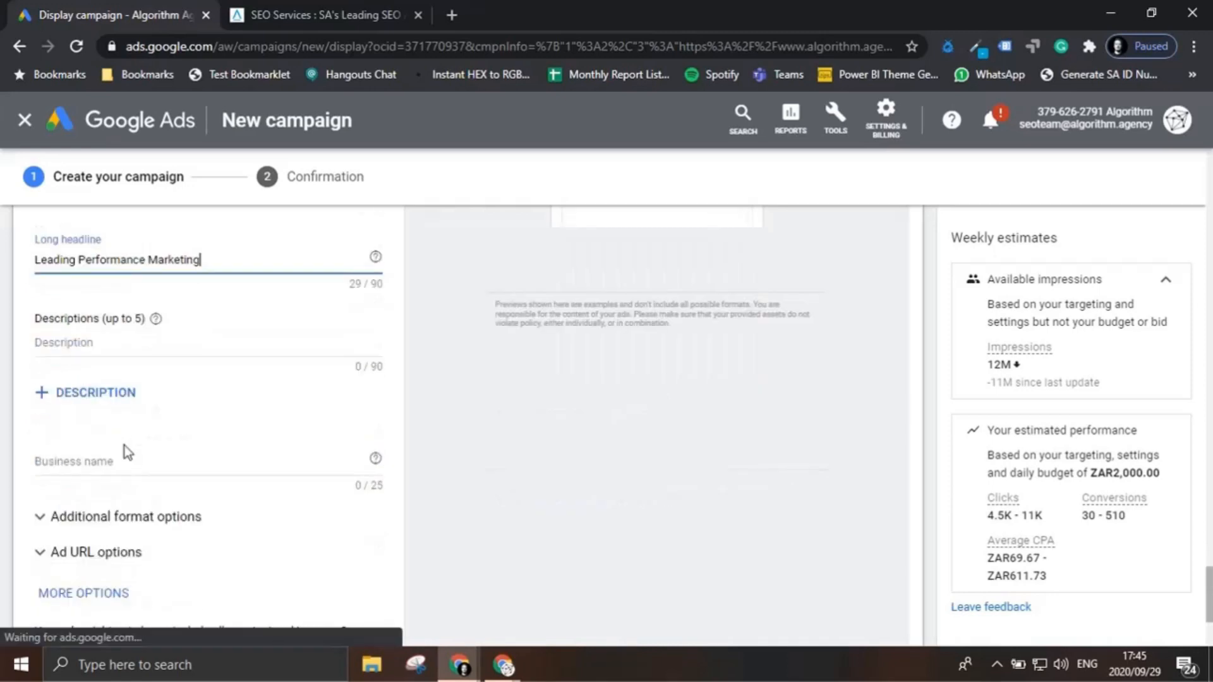
click(148, 340)
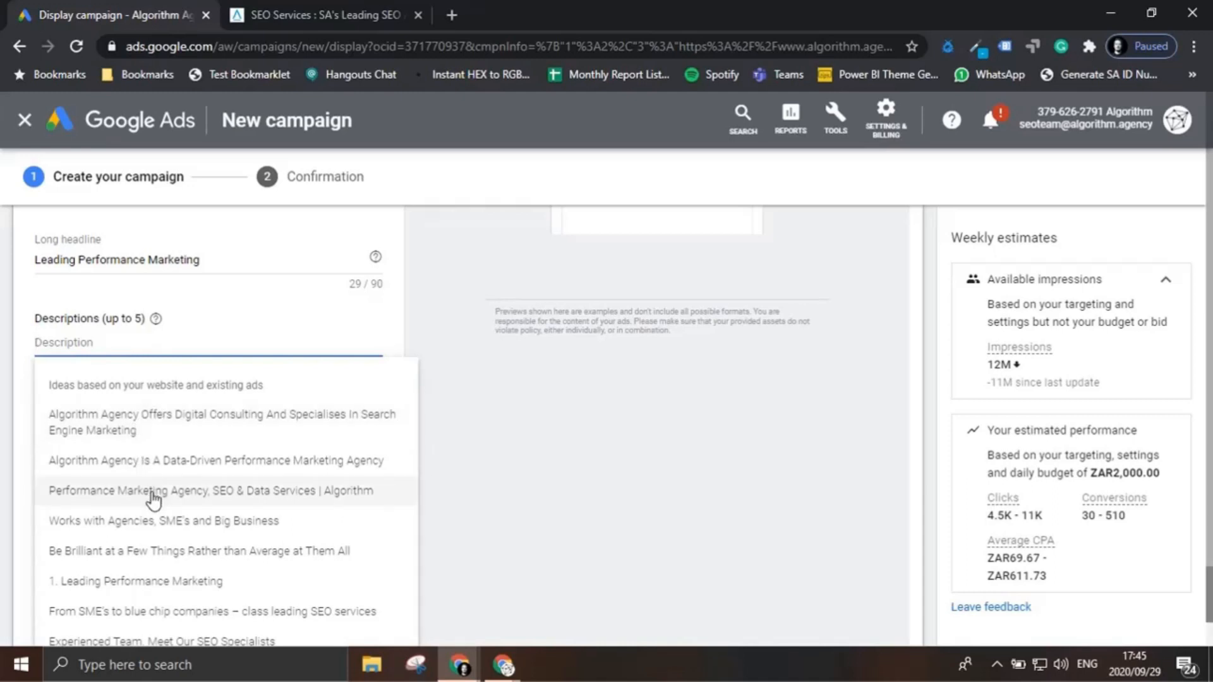
click(151, 496)
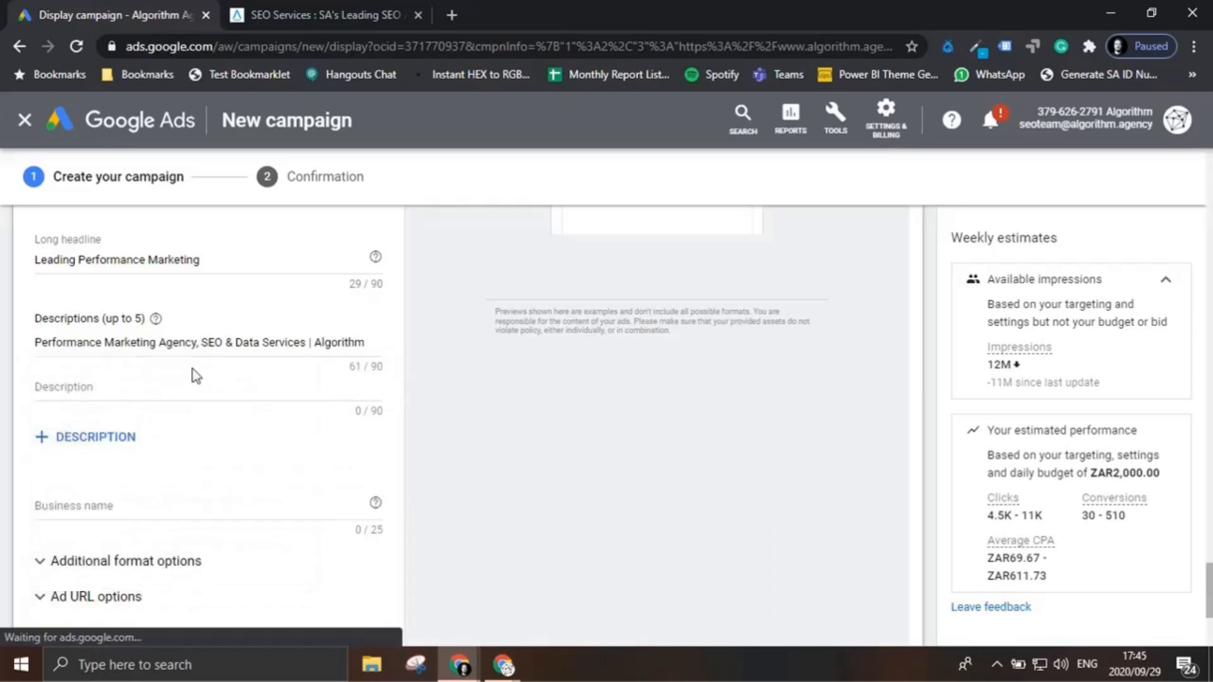
scroll(636, 381, up, 4)
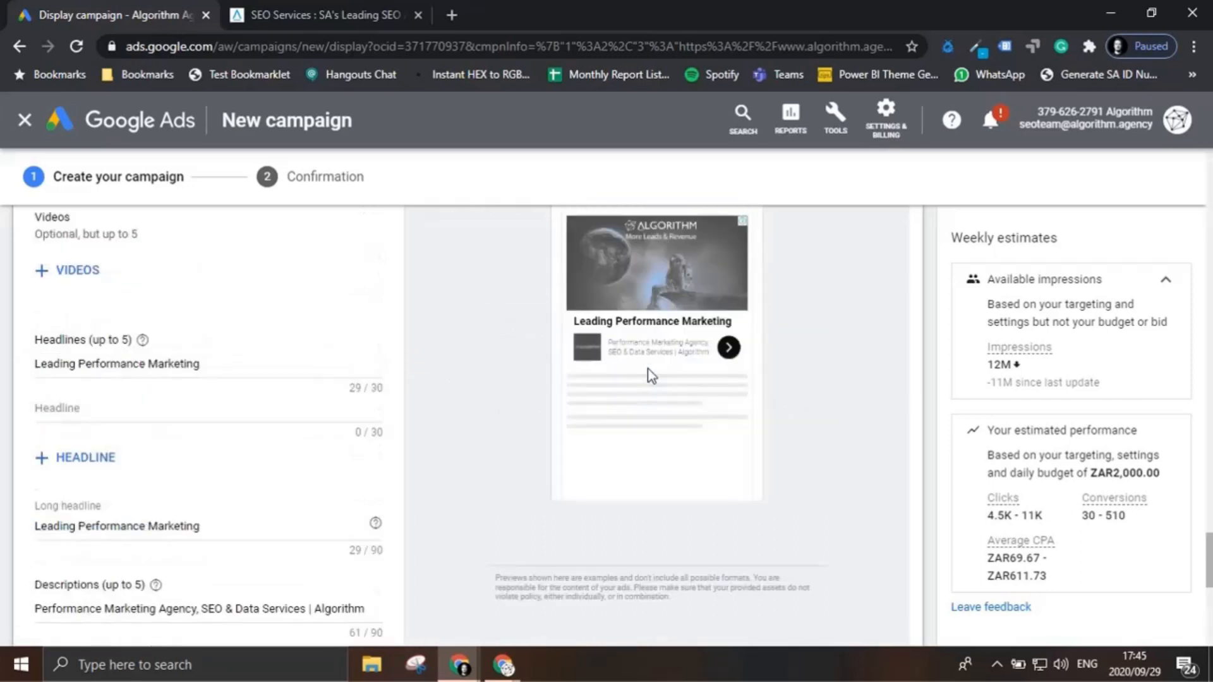
scroll(270, 454, down, 3)
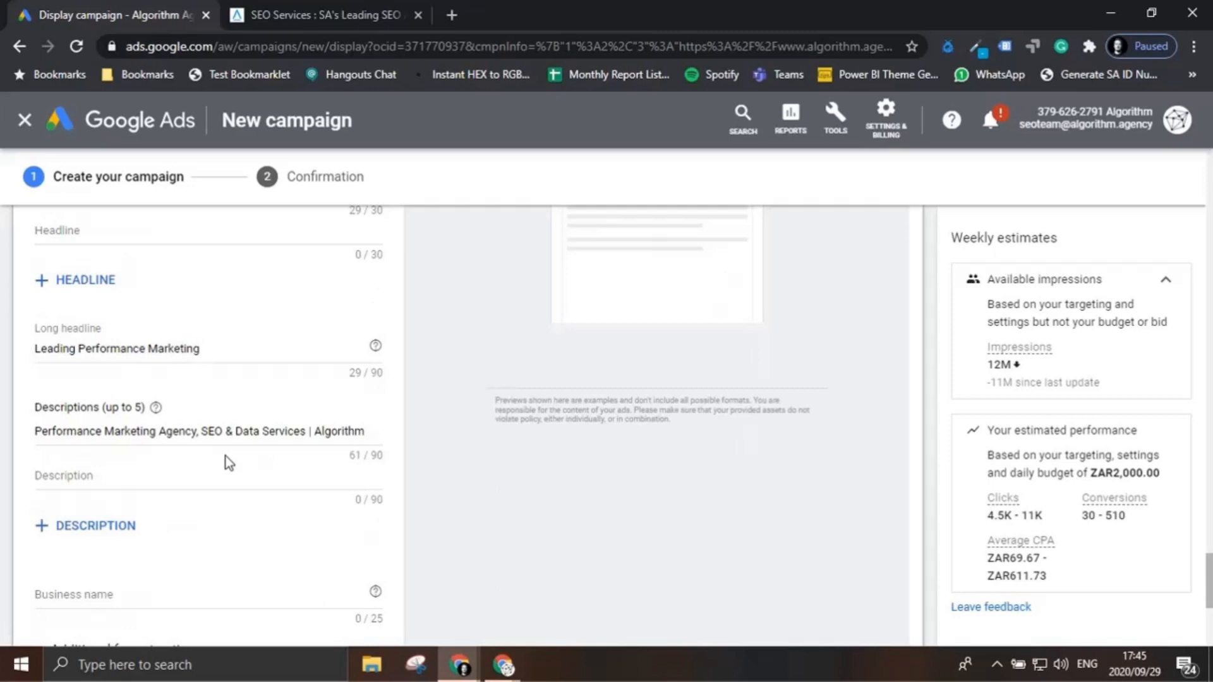
Step: Set the ad's business name to "Algorithm Agency"
scroll(225, 463, down, 1)
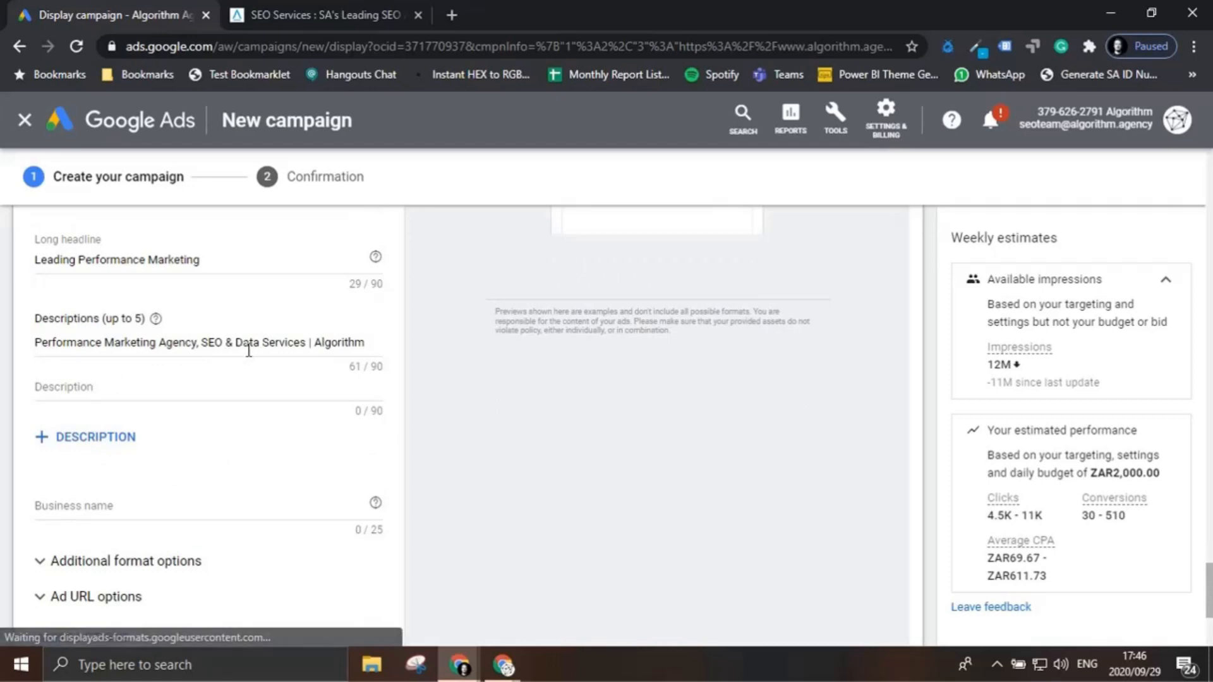
click(126, 504)
text(Algorithm Agency)
Step: Add a call to action text to the ad and set it to "Learn More" in English
scroll(130, 499, down, 3)
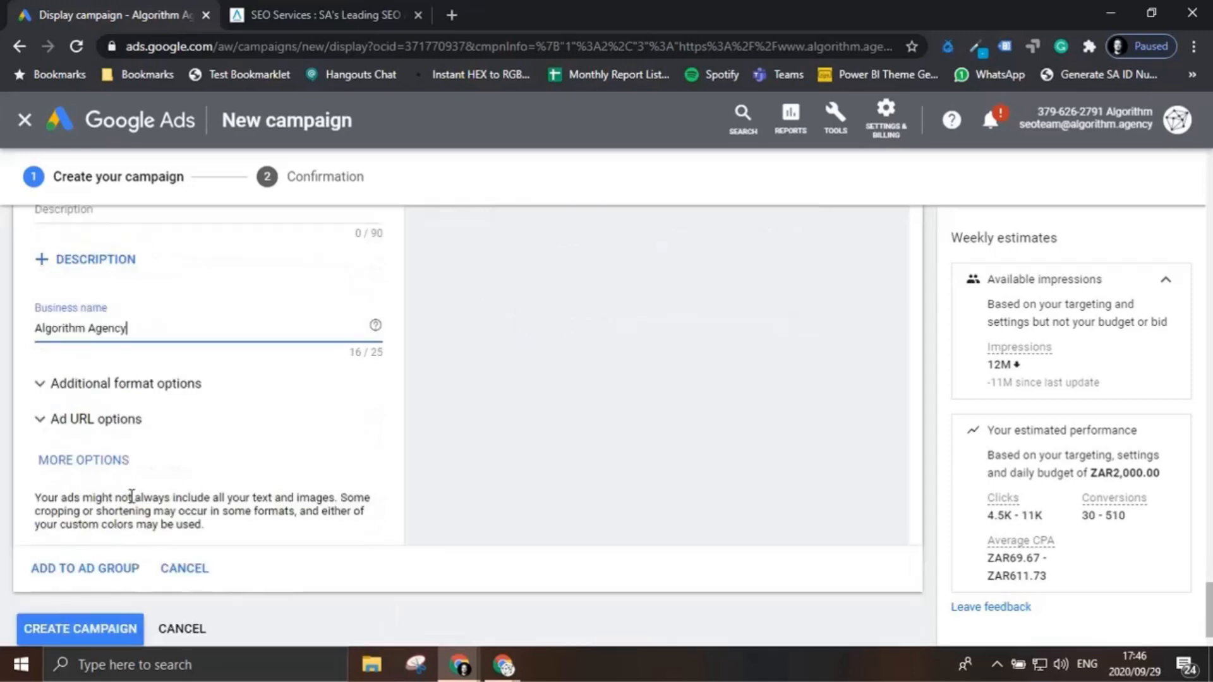
click(75, 461)
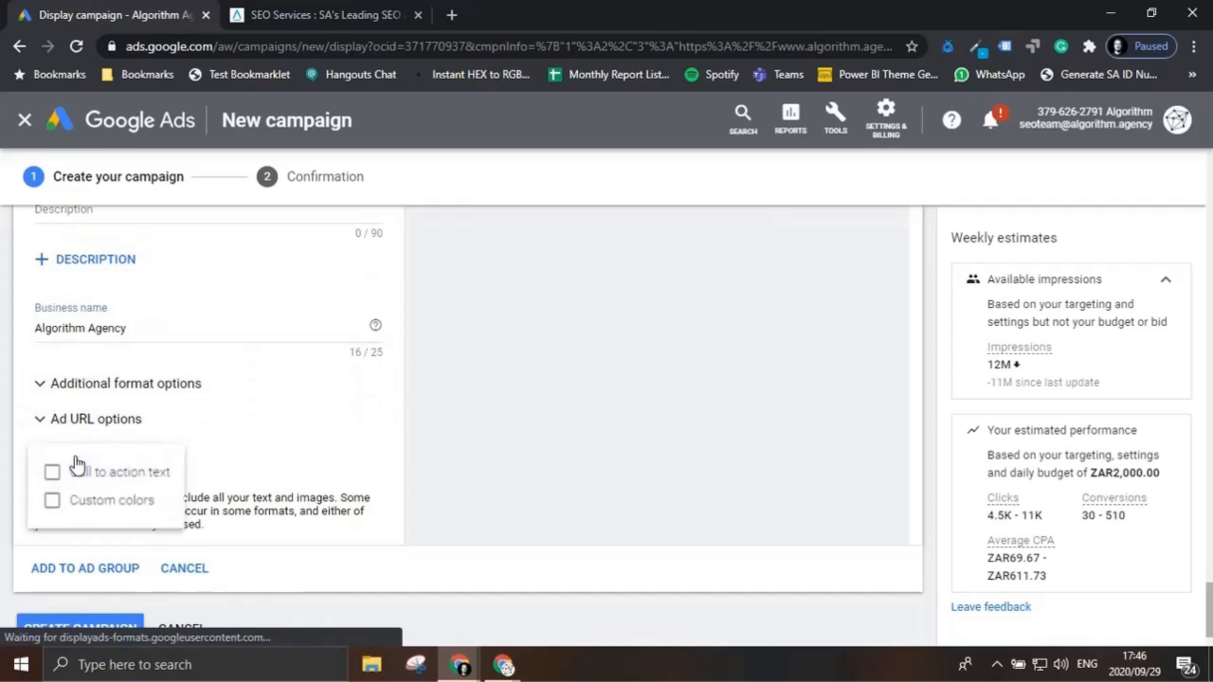
click(79, 470)
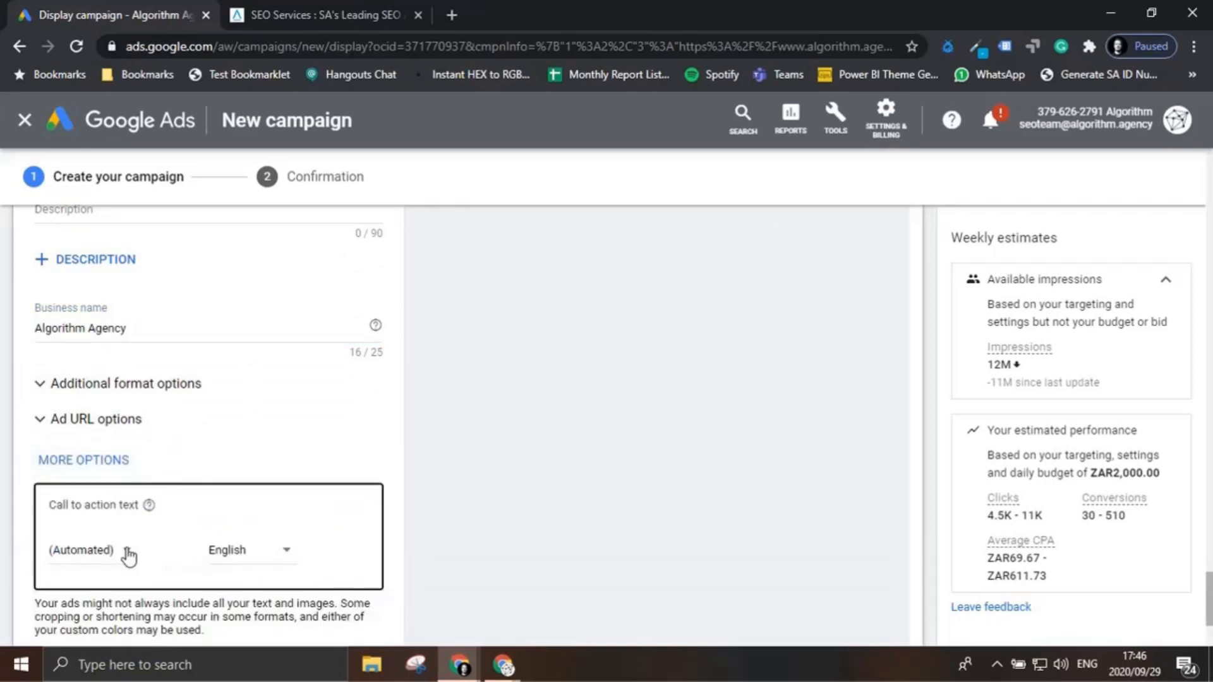
click(126, 552)
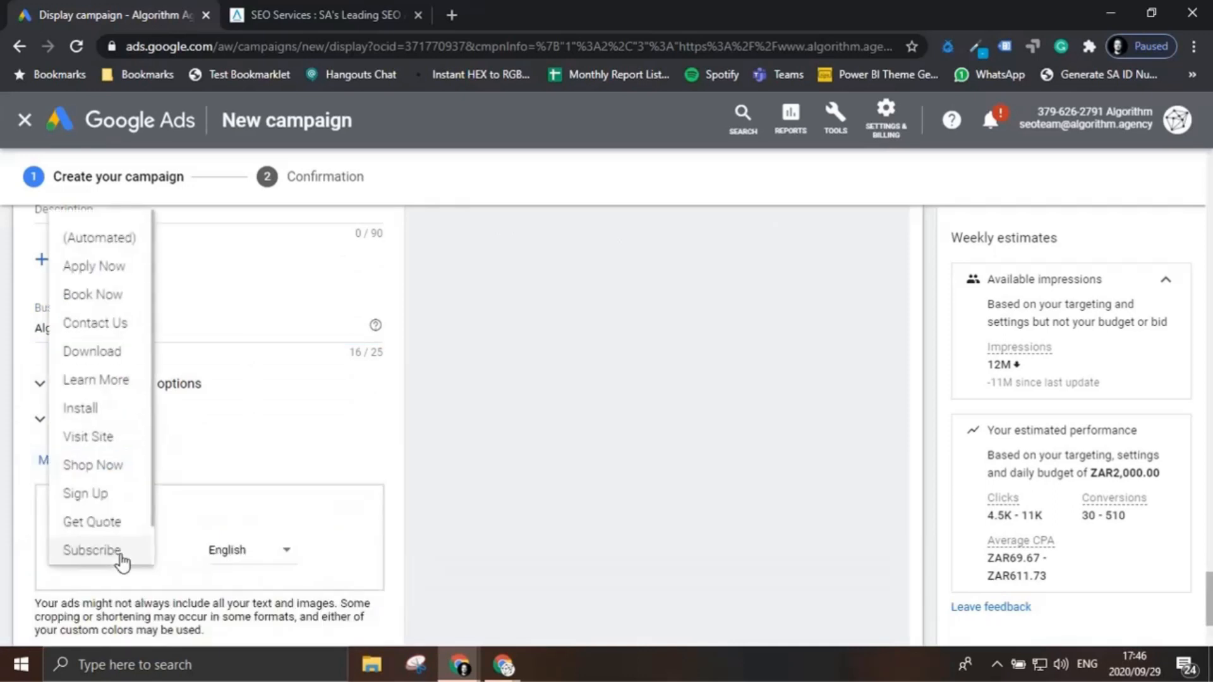
click(128, 381)
Step: Preview the finished ad as image ads on mobile and look through the example sizes
scroll(611, 510, up, 10)
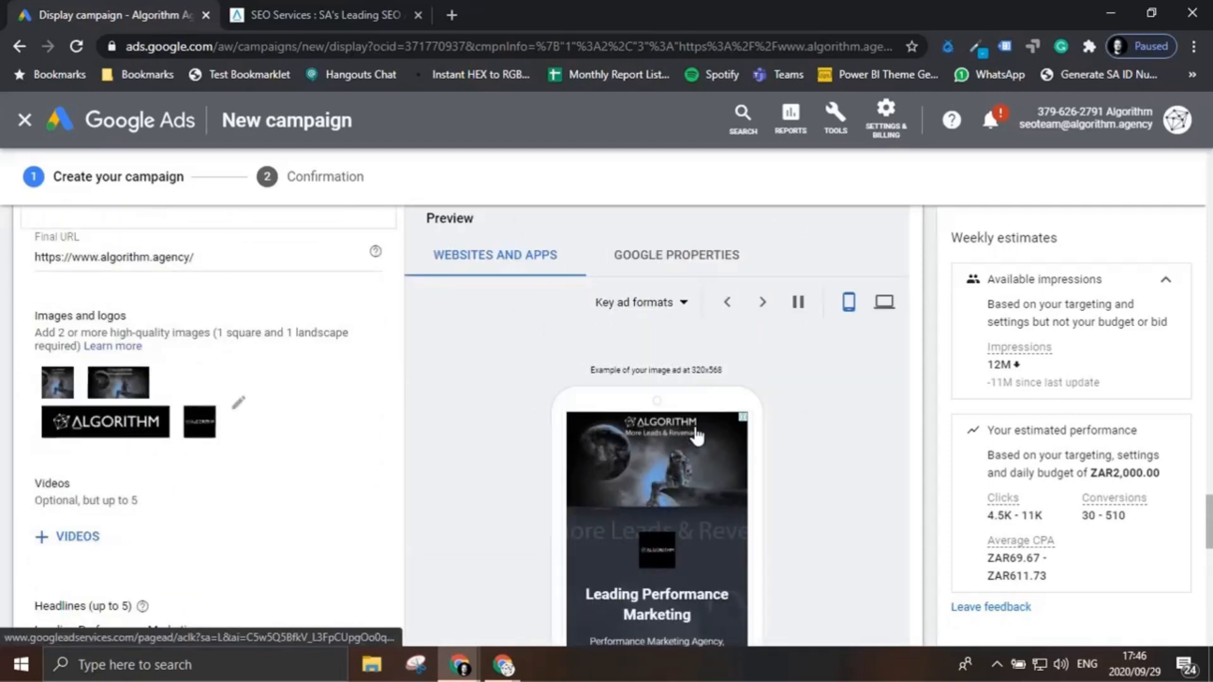
scroll(692, 436, down, 1)
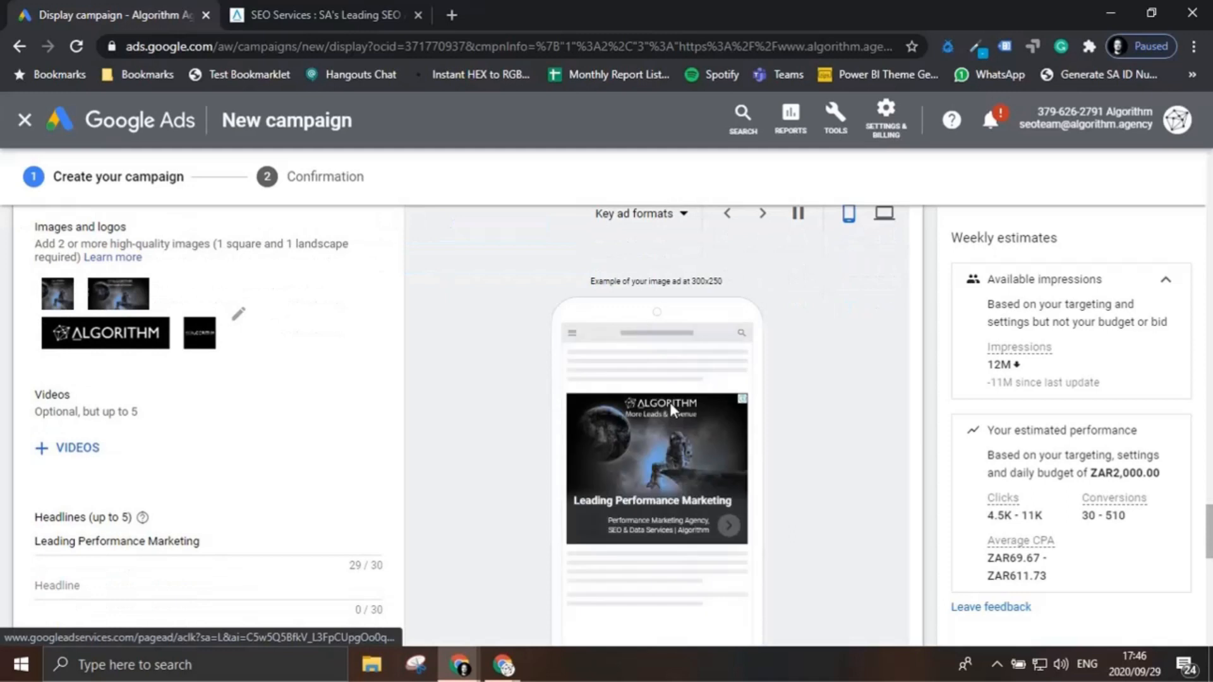
click(683, 214)
click(669, 252)
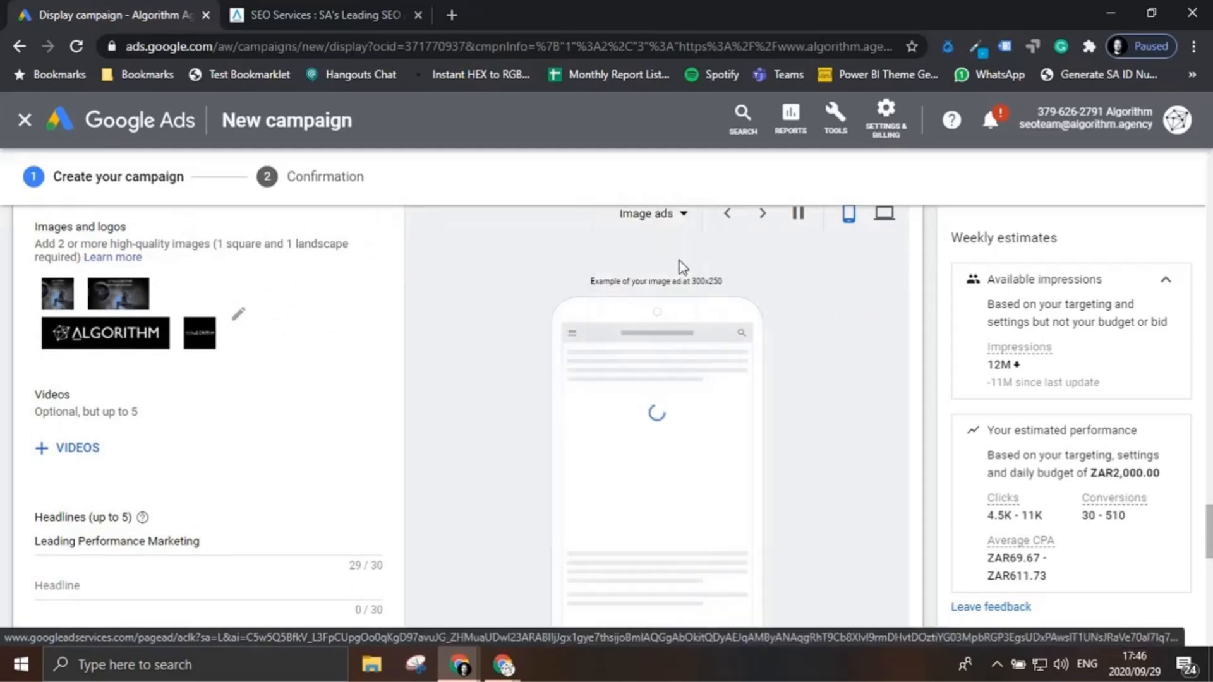
click(762, 214)
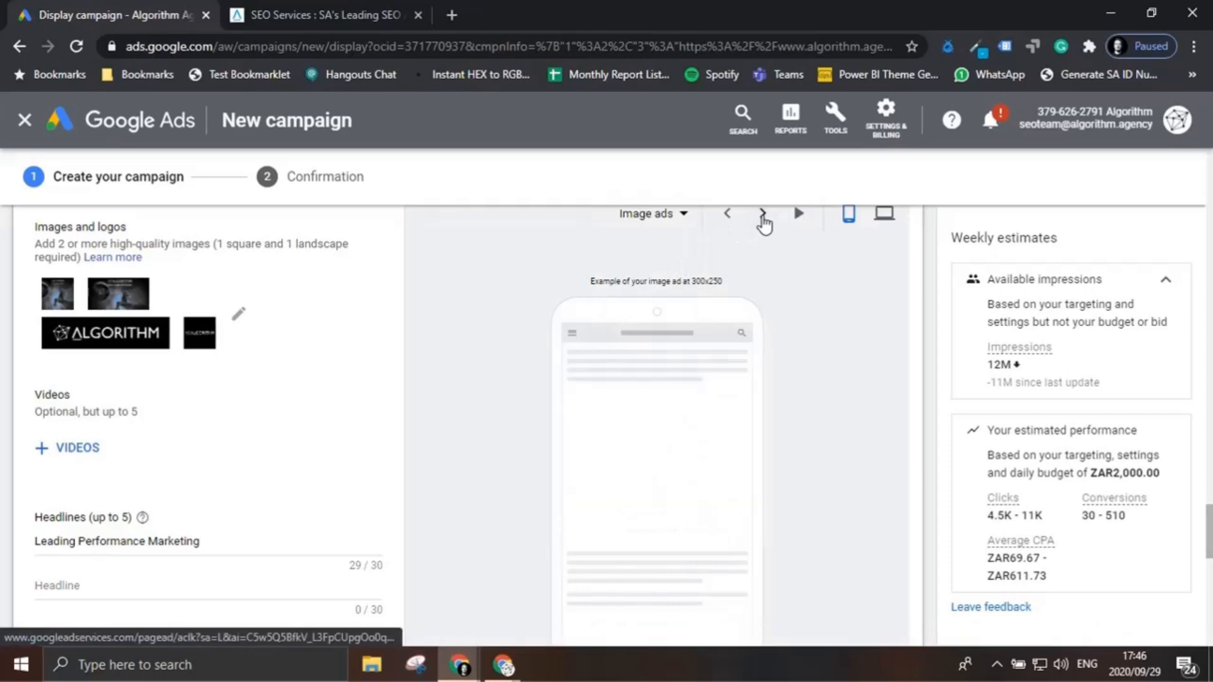
click(762, 214)
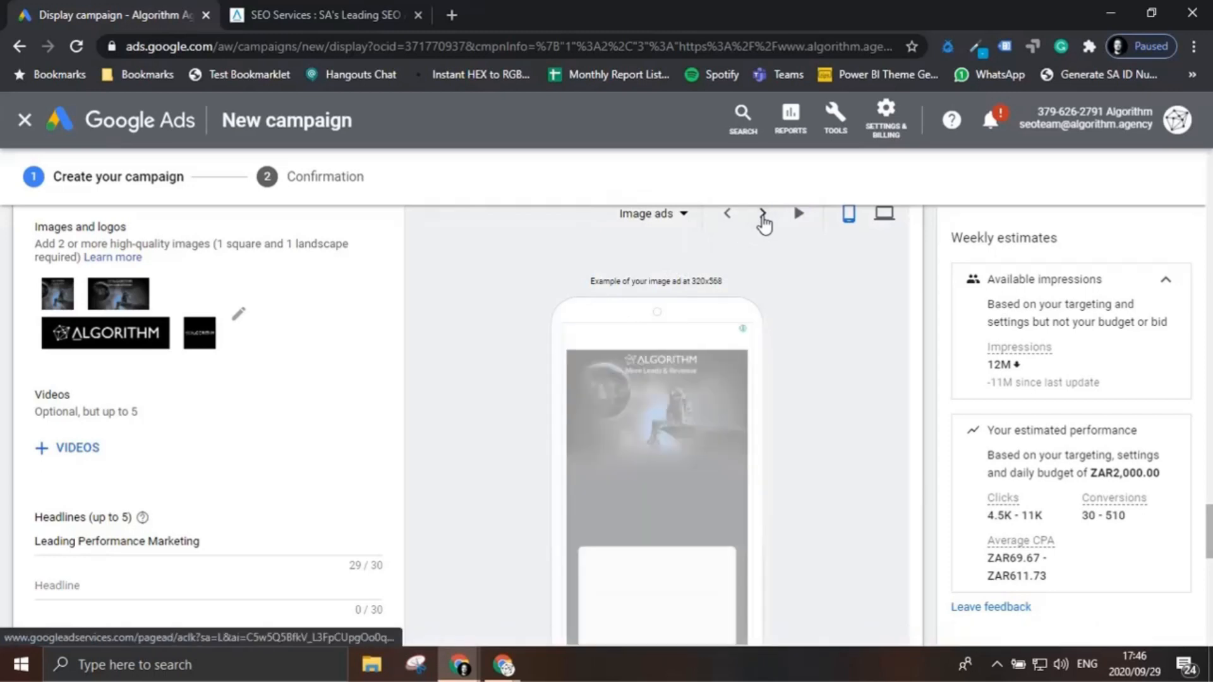
scroll(752, 505, down, 1)
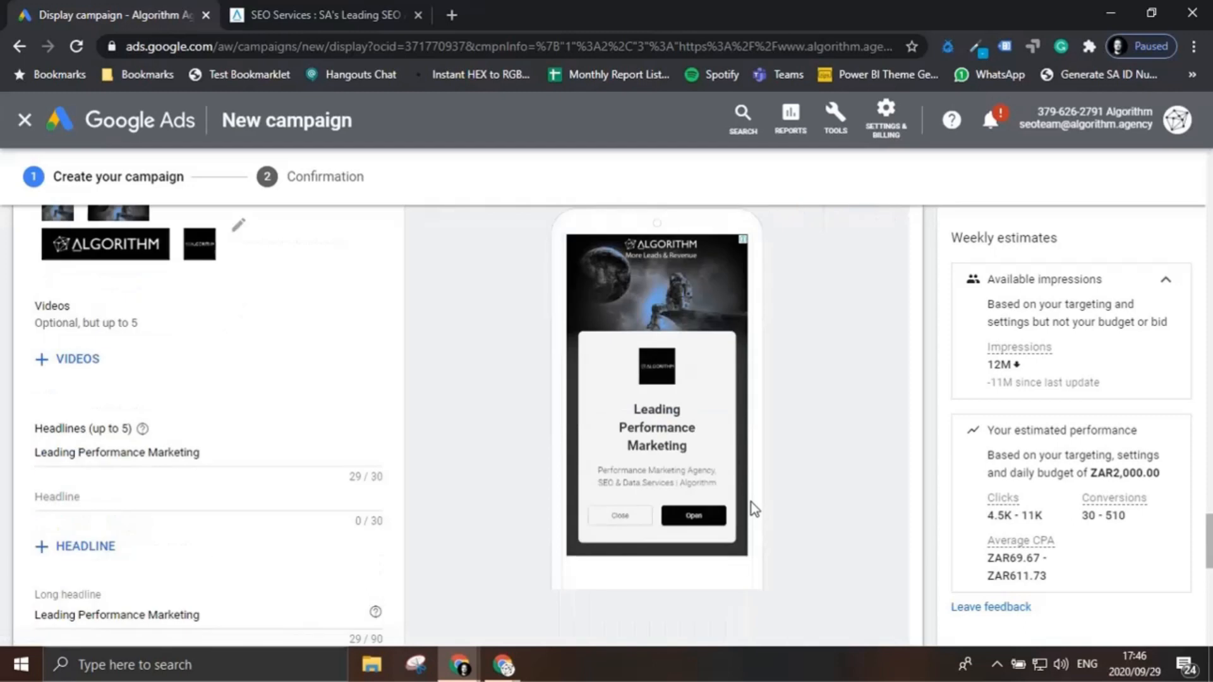
Step: Add the finished ad to the ad group, create the campaign and continue to it
scroll(127, 541, down, 10)
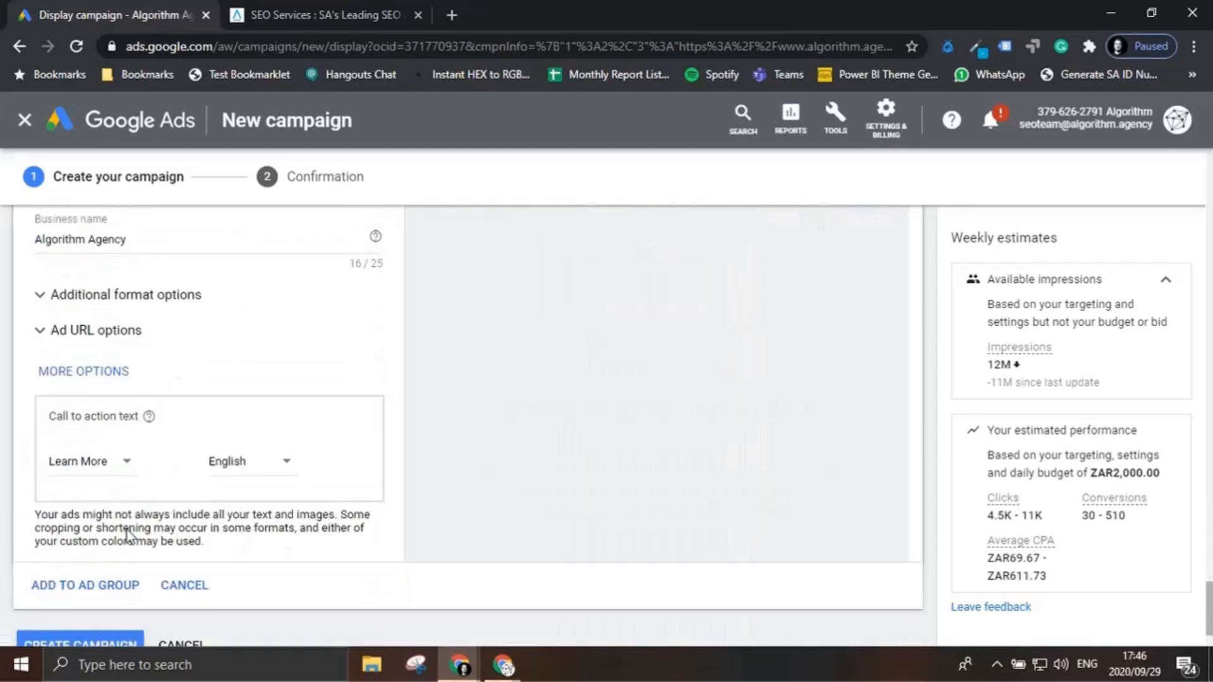
scroll(126, 535, down, 2)
click(120, 561)
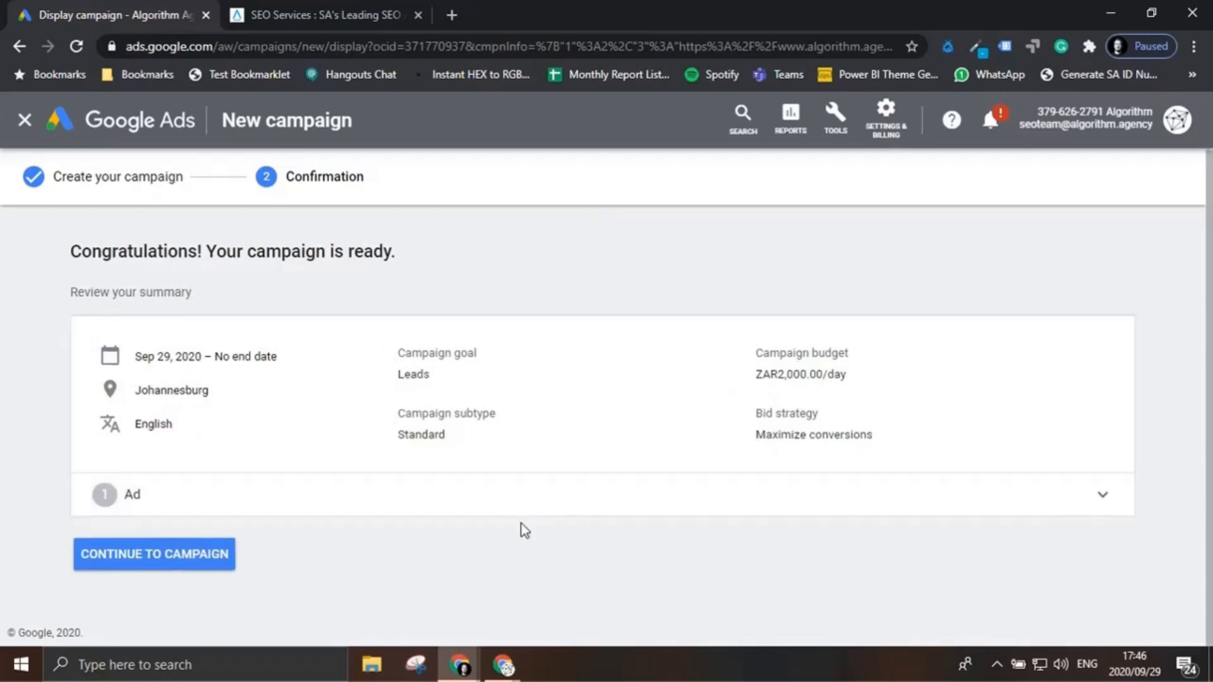
click(163, 567)
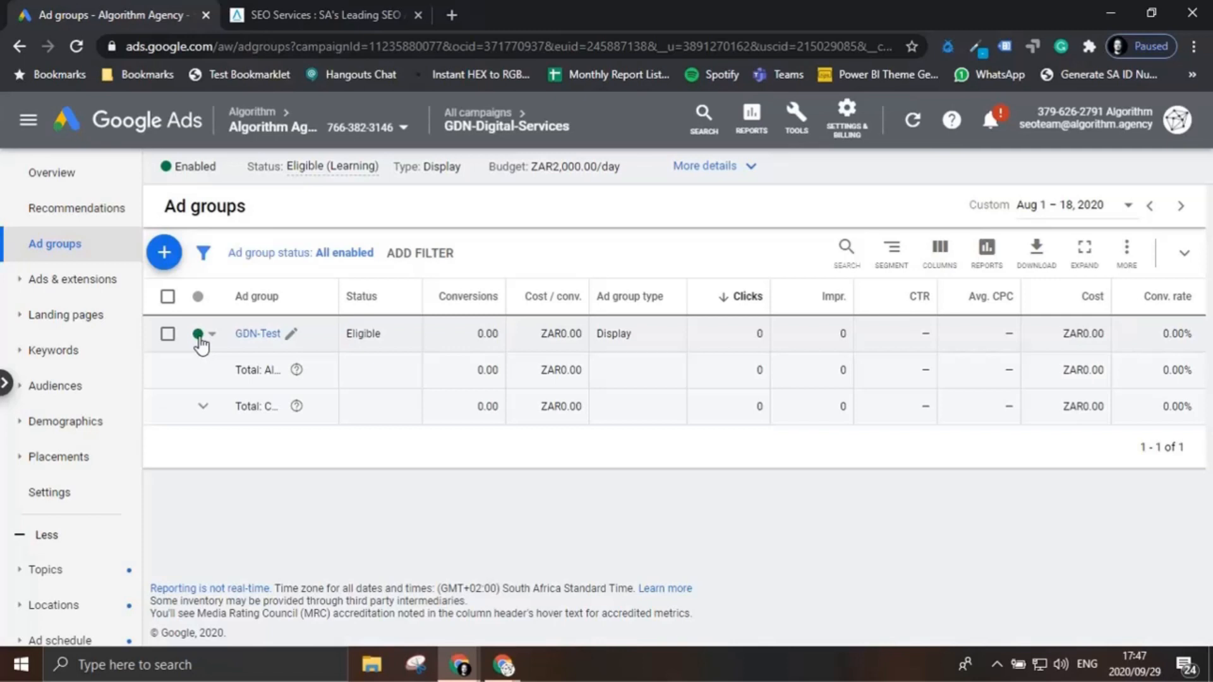
Step: Open the status choices for the GDN-Test ad group
click(201, 338)
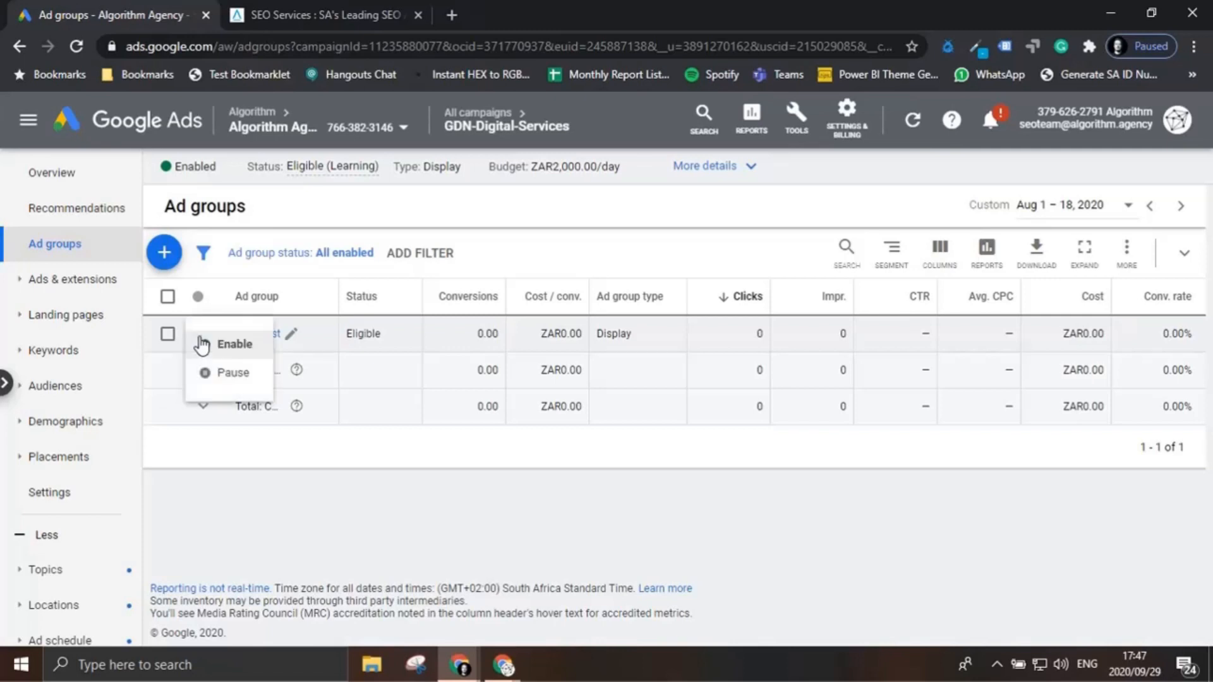